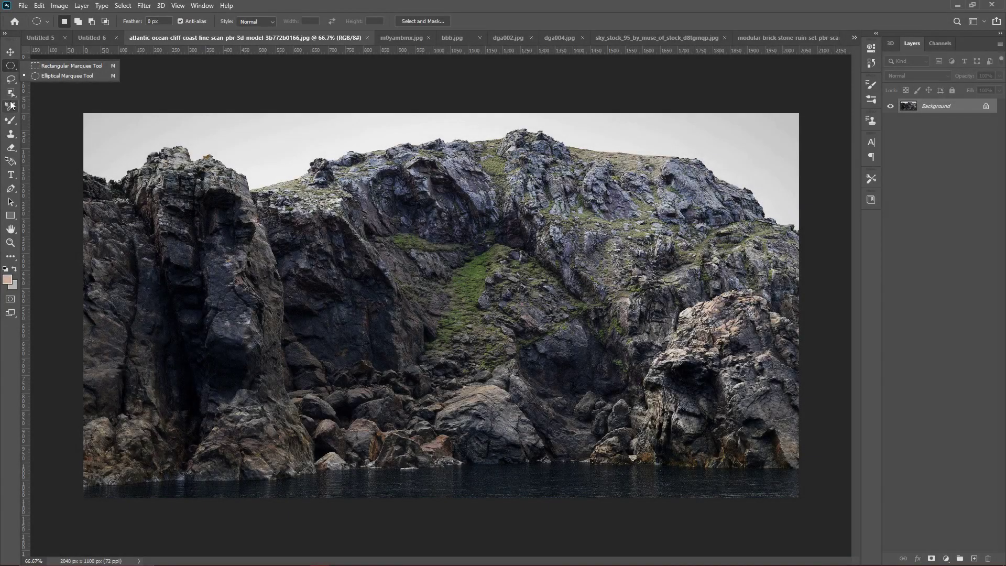
Step: Select the whole rocky cliff (lower part, upper cliff and left top) with Quick Selection
{"action": "right_click", "coordinate": [10, 94]}
{"action": "left_click", "coordinate": [52, 102]}
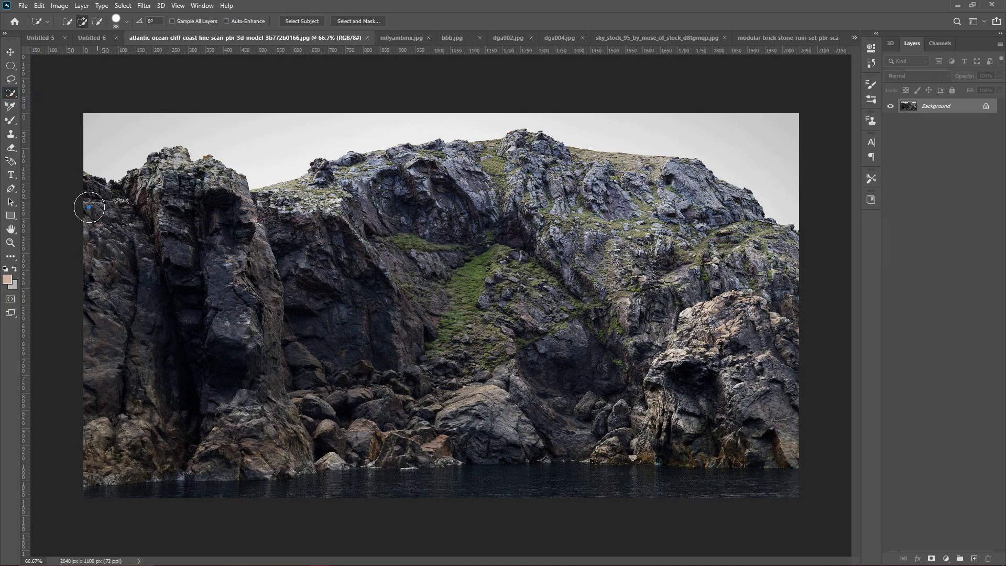
{"action": "left_click_drag", "start_coordinate": [384, 289], "coordinate": [795, 297]}
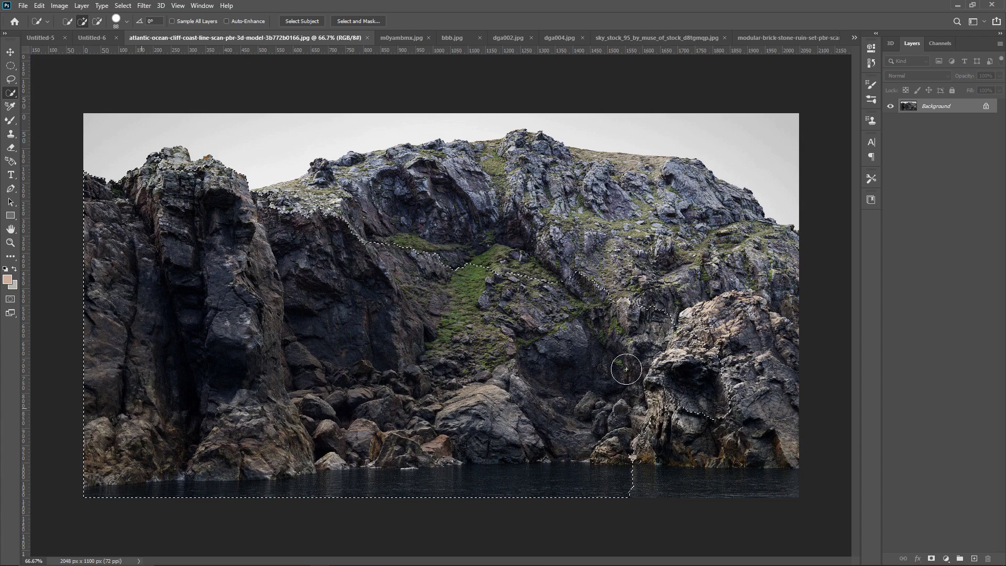
{"action": "left_click_drag", "start_coordinate": [620, 197], "coordinate": [459, 178]}
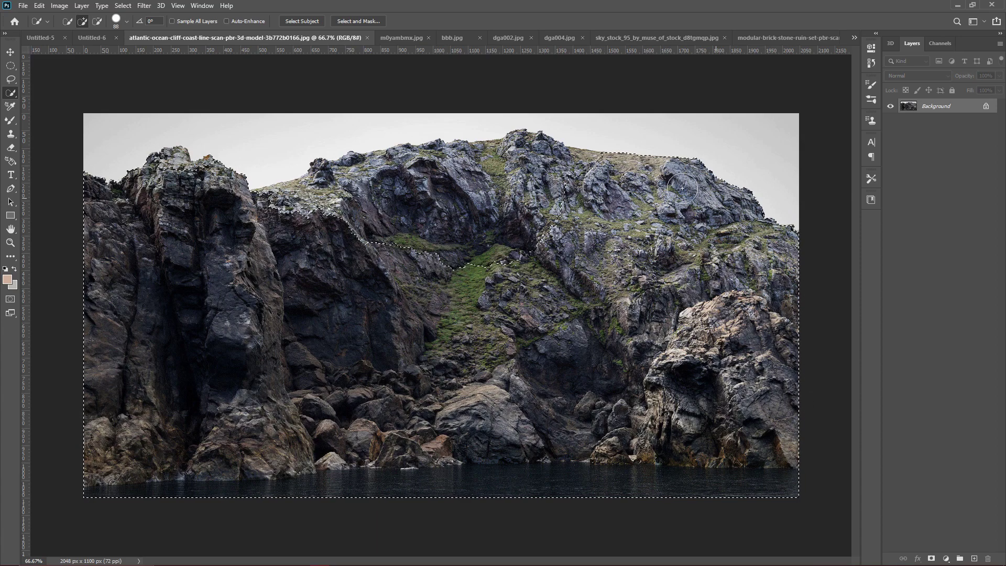
{"action": "left_click_drag", "start_coordinate": [296, 215], "coordinate": [80, 164]}
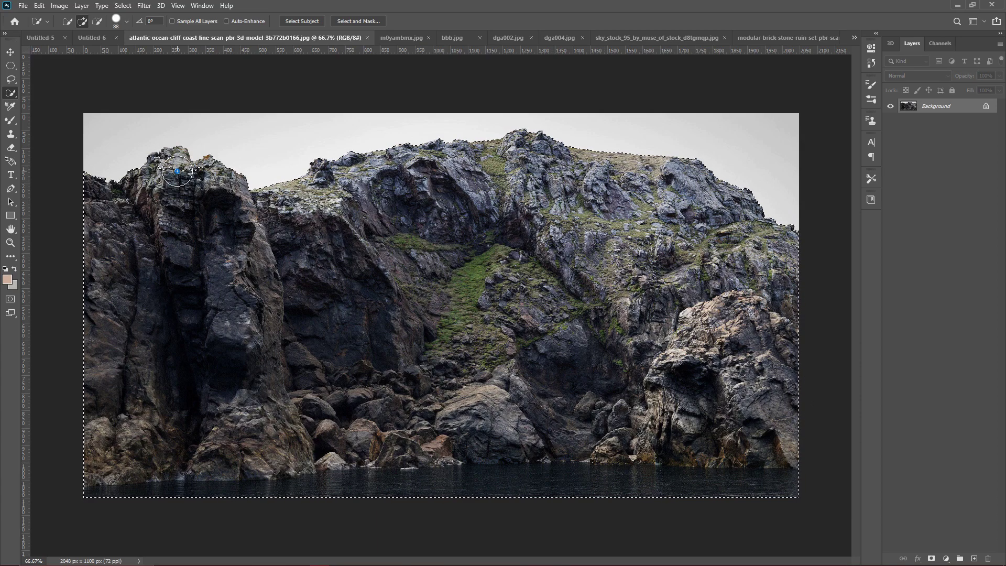
Step: Move the cliff into Untitled-6, enlarge it to about 160% across the canvas bottom
{"action": "key", "text": "v"}
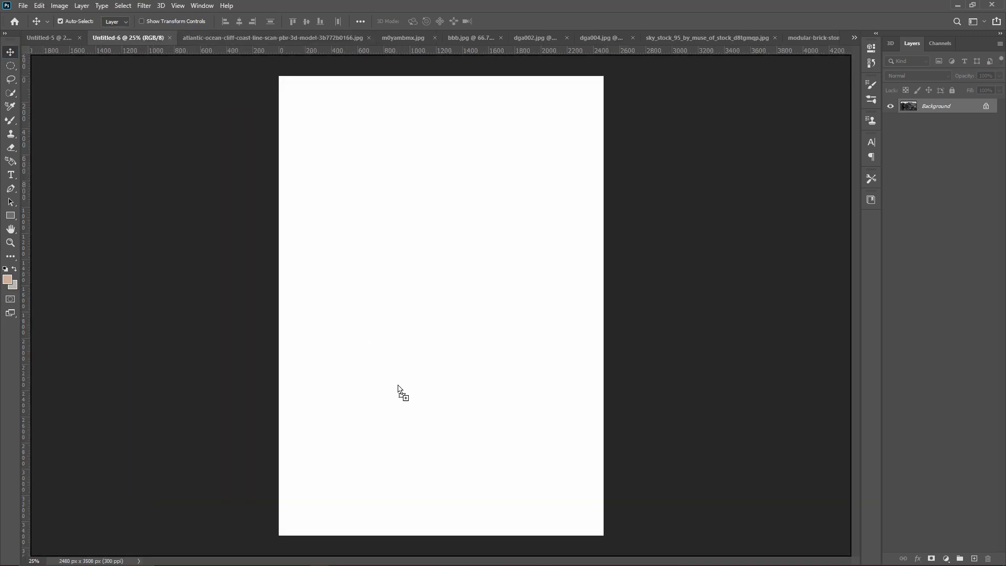
{"action": "left_click_drag", "start_coordinate": [398, 287], "coordinate": [426, 427]}
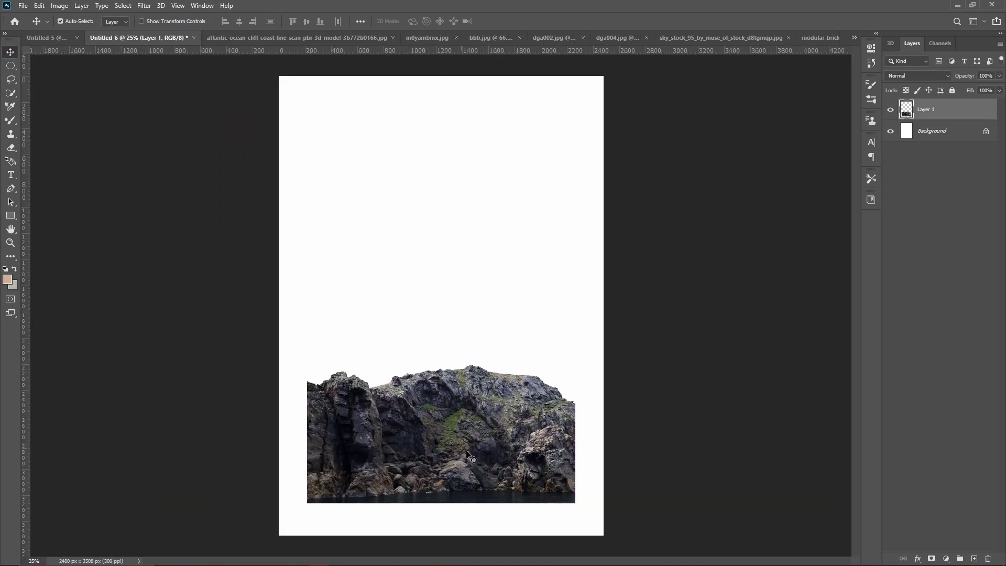
{"action": "key", "text": "ctrl+t"}
{"action": "left_click_drag", "start_coordinate": [576, 504], "coordinate": [680, 550]}
{"action": "left_click_drag", "start_coordinate": [587, 484], "coordinate": [515, 469]}
{"action": "left_click_drag", "start_coordinate": [610, 542], "coordinate": [671, 557]}
{"action": "left_click_drag", "start_coordinate": [542, 484], "coordinate": [506, 480]}
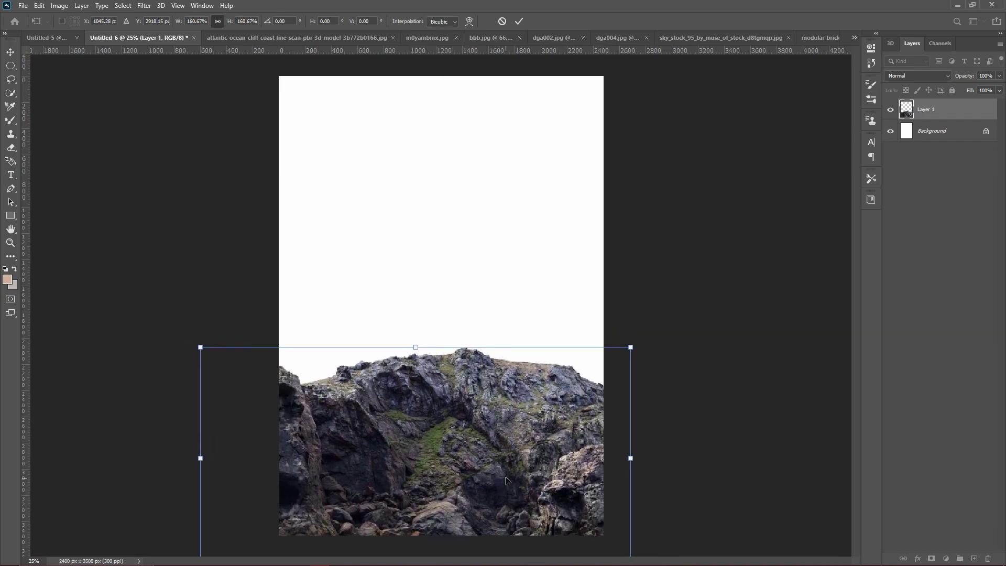
{"action": "key", "text": "ctrl+minus"}
{"action": "key", "text": "ctrl+minus"}
{"action": "left_click", "coordinate": [519, 26]}
Step: Browse the open source images and bring up the cloudy sky photo
{"action": "left_click", "coordinate": [436, 36]}
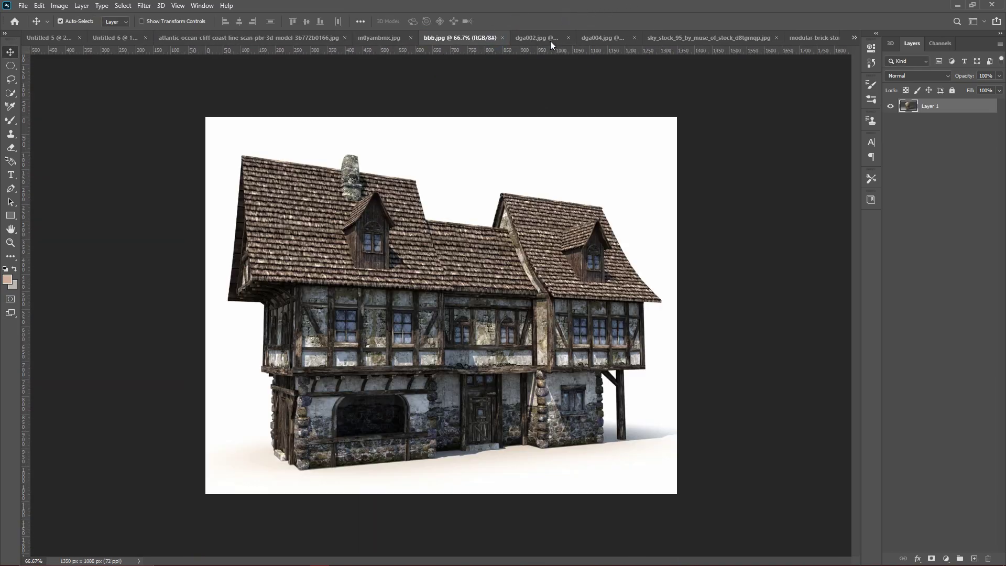
{"action": "left_click", "coordinate": [587, 36]}
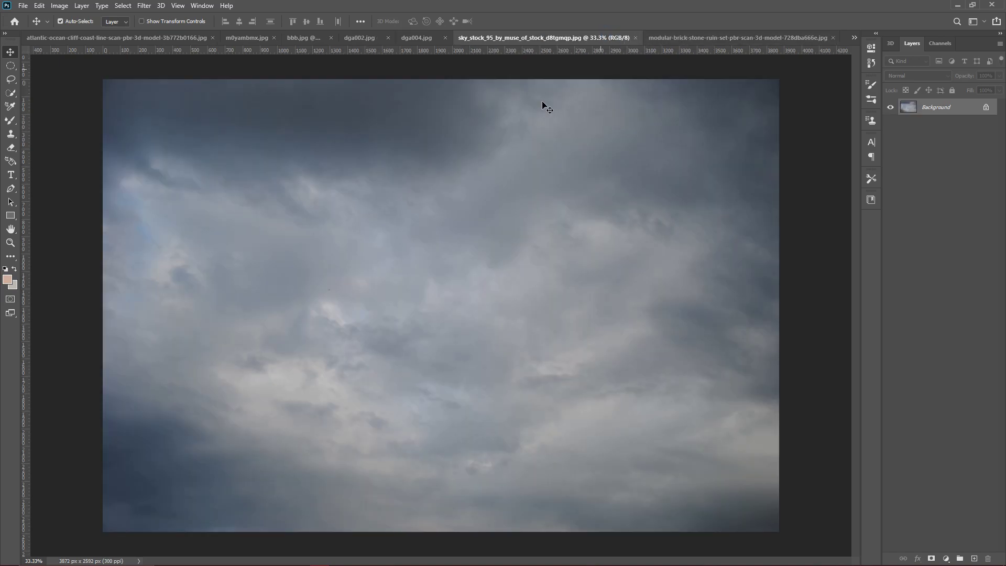
{"action": "left_click", "coordinate": [718, 36]}
{"action": "left_click", "coordinate": [553, 36]}
{"action": "left_click", "coordinate": [628, 208]}
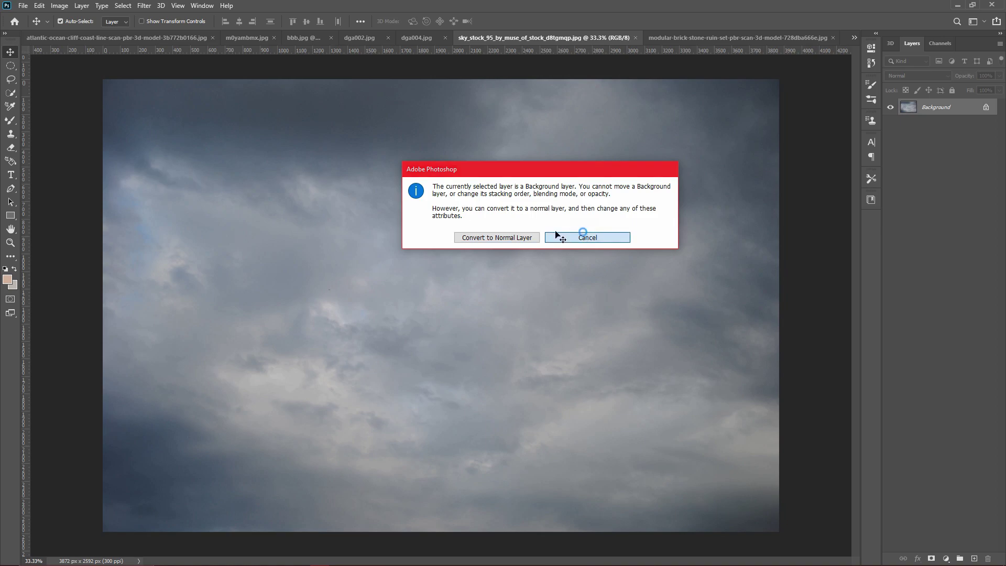
{"action": "left_click", "coordinate": [589, 234]}
Step: Marquee-select the entire sky image and drop it into Untitled-6 as a new layer
{"action": "left_click", "coordinate": [11, 92]}
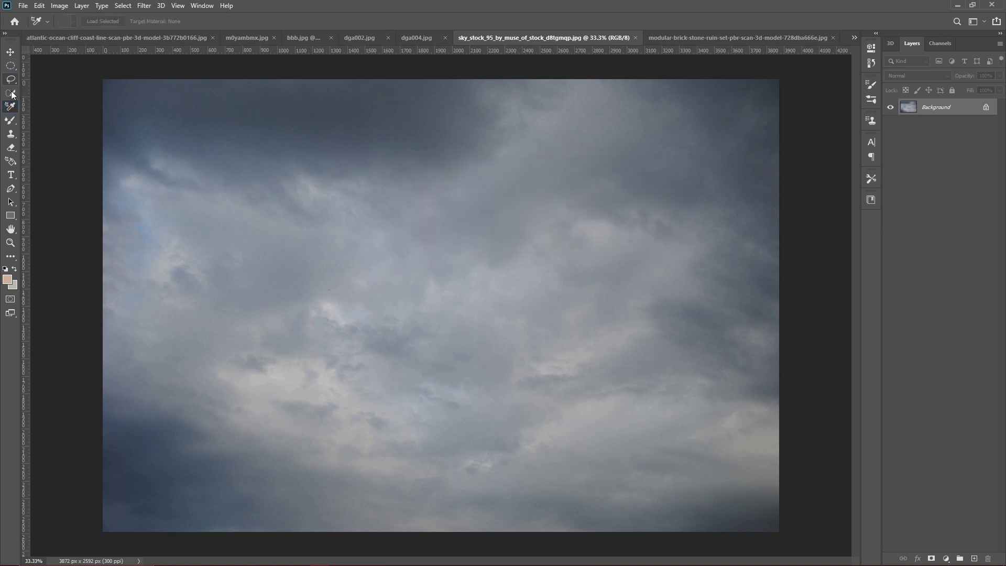
{"action": "left_click", "coordinate": [11, 80]}
{"action": "left_click", "coordinate": [18, 67]}
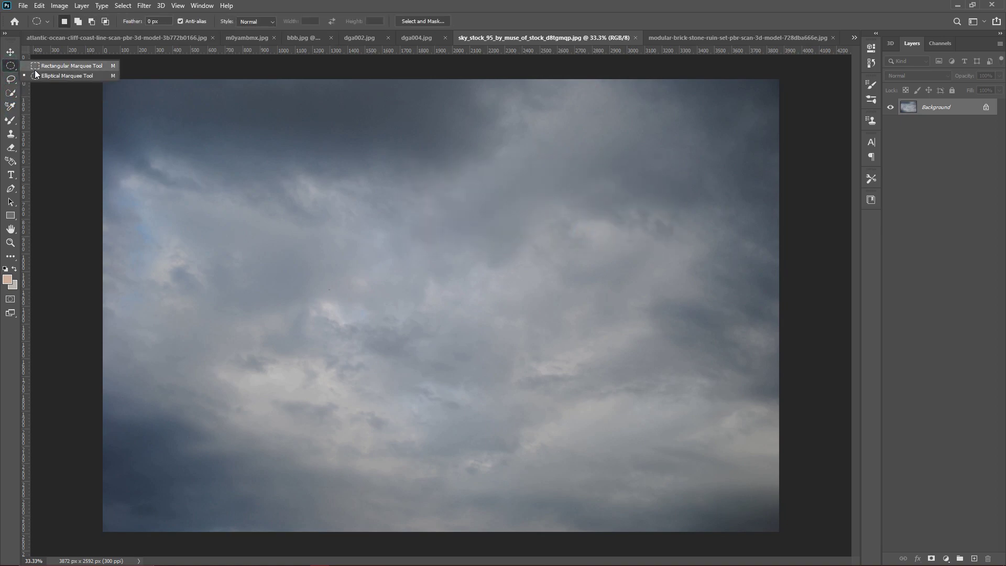
{"action": "left_click_drag", "start_coordinate": [102, 78], "coordinate": [776, 533]}
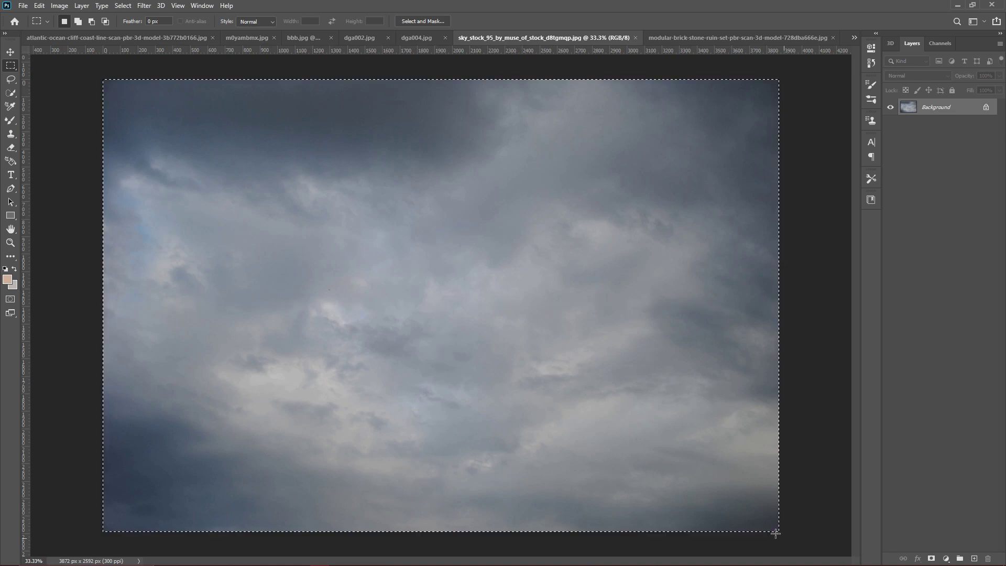
{"action": "left_click", "coordinate": [855, 38]}
{"action": "left_click", "coordinate": [732, 52]}
{"action": "left_click_drag", "start_coordinate": [730, 52], "coordinate": [515, 327]}
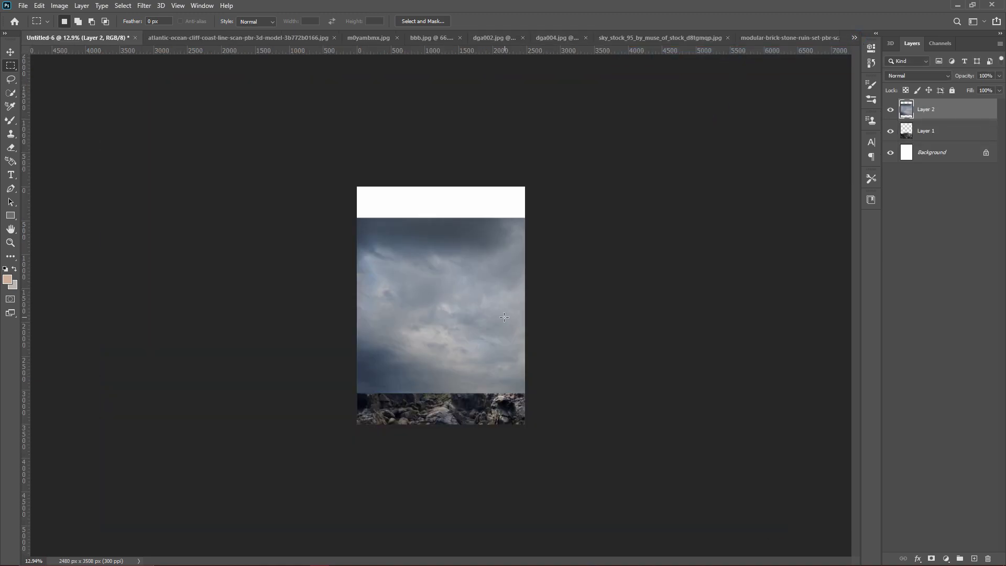
{"action": "scroll", "coordinate": [528, 215], "scroll_direction": "up", "scroll_amount": 2}
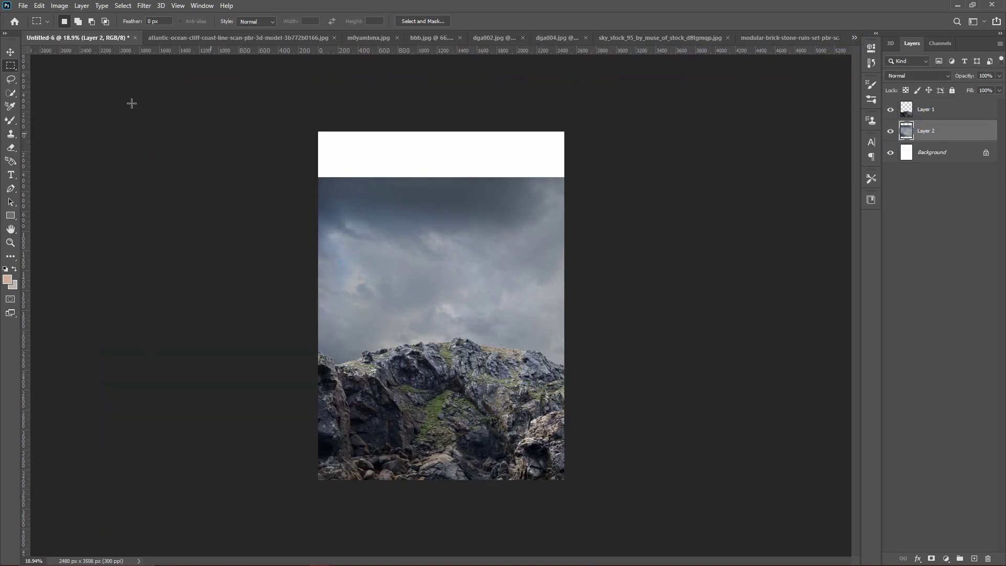
Step: Raise the sky layer to cover the white strip at the canvas top
{"action": "left_click", "coordinate": [10, 52]}
{"action": "left_click_drag", "start_coordinate": [443, 254], "coordinate": [436, 214]}
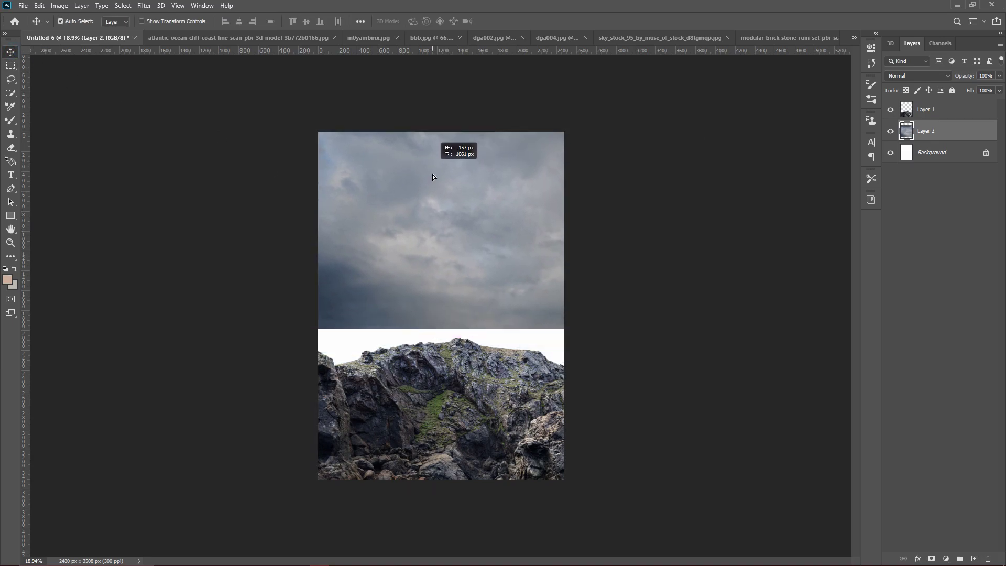
{"action": "scroll", "coordinate": [446, 231], "scroll_direction": "down", "scroll_amount": 2}
{"action": "key", "text": "ctrl+0"}
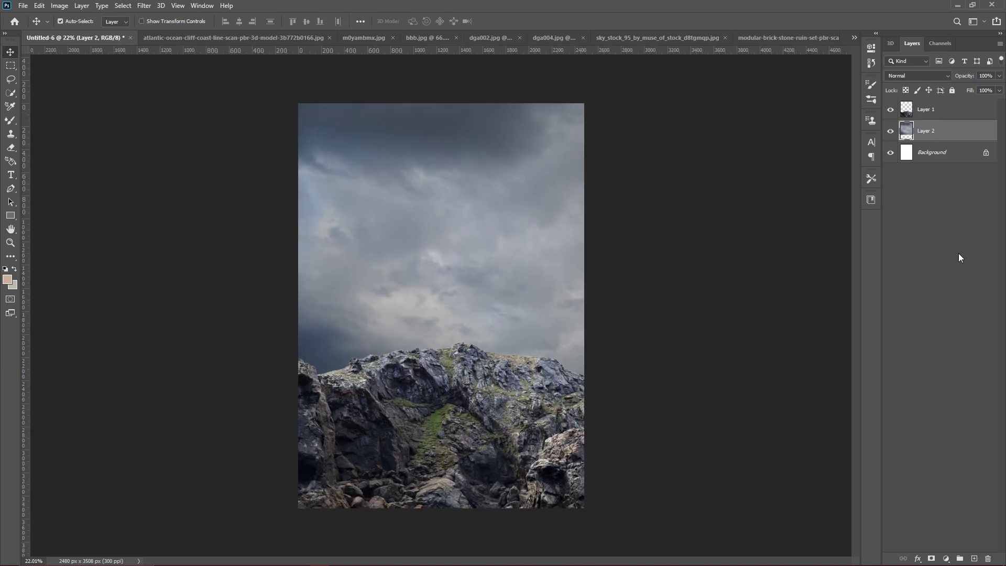
{"action": "left_click", "coordinate": [909, 116]}
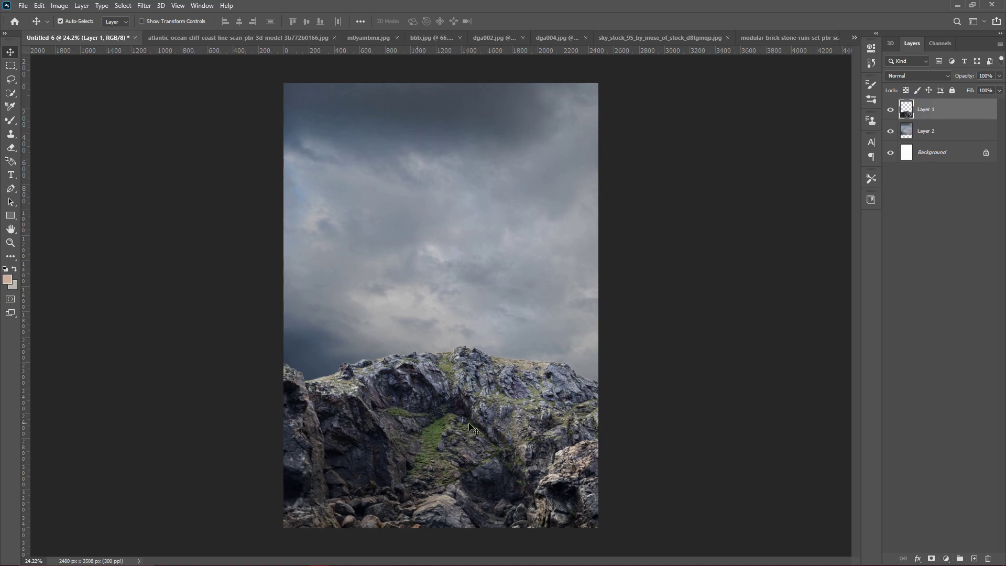
Step: Darken the sky with a Levels adjustment on Layer 2, output white 177
{"action": "left_click", "coordinate": [904, 137]}
{"action": "left_click", "coordinate": [950, 559]}
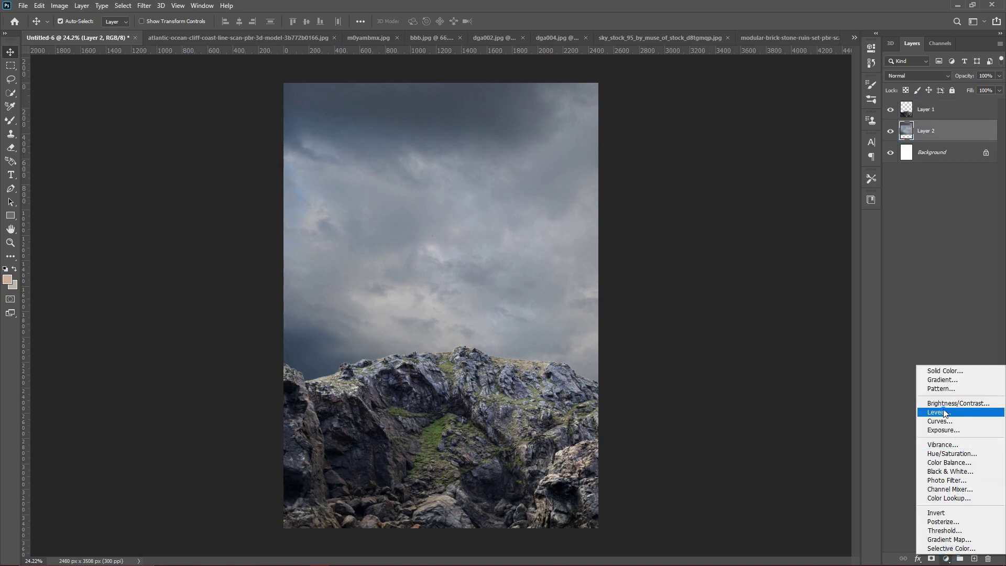
{"action": "left_click", "coordinate": [938, 413]}
{"action": "mouse_move", "coordinate": [847, 186]}
{"action": "left_mouse_down"}
{"action": "mouse_move", "coordinate": [796, 187]}
{"action": "mouse_move", "coordinate": [807, 187]}
{"action": "left_mouse_up"}
{"action": "left_click", "coordinate": [842, 45]}
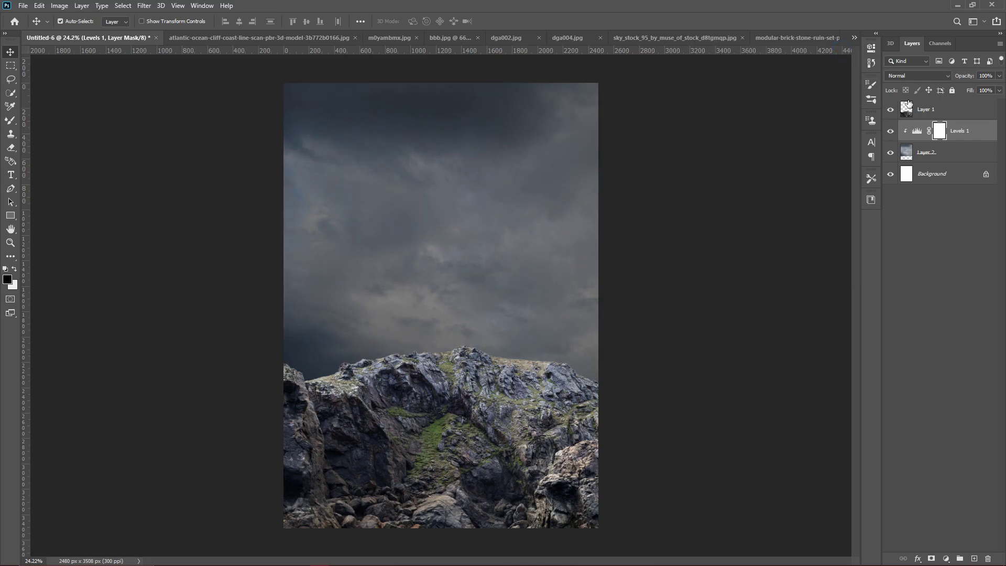
Step: Darken the cliff with a Levels adjustment on Layer 1, output white 113, then bring up the ruin photo
{"action": "left_click", "coordinate": [937, 114]}
{"action": "left_click", "coordinate": [947, 558]}
{"action": "left_click", "coordinate": [938, 424]}
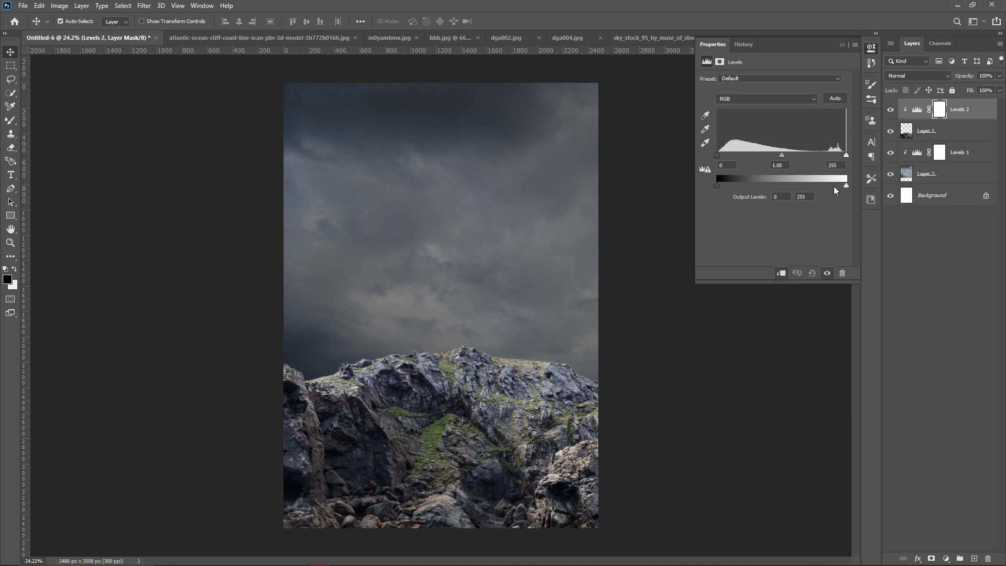
{"action": "left_click_drag", "start_coordinate": [846, 186], "coordinate": [774, 186]}
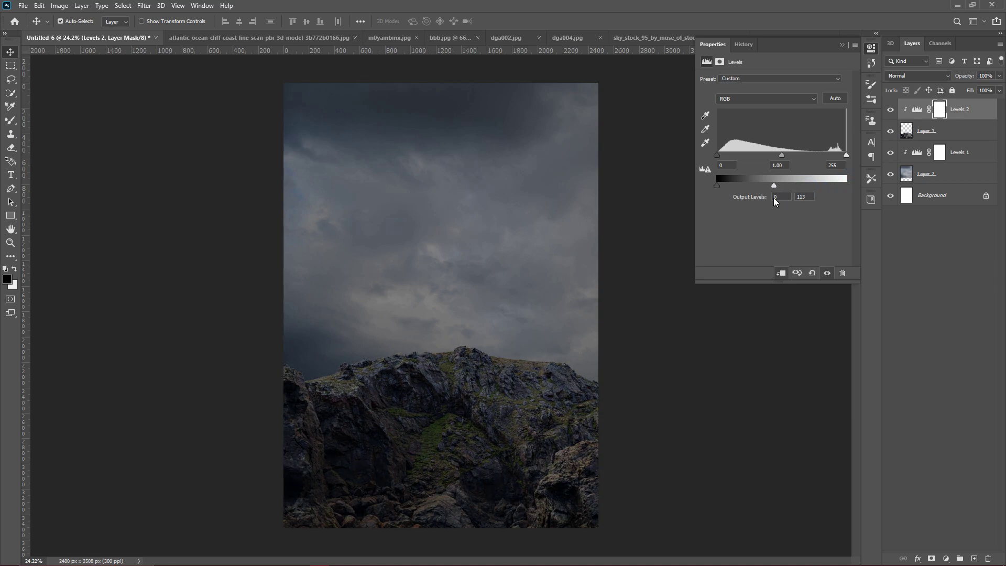
{"action": "left_click", "coordinate": [842, 45]}
{"action": "left_click", "coordinate": [626, 38]}
{"action": "key", "text": "ctrl+Tab"}
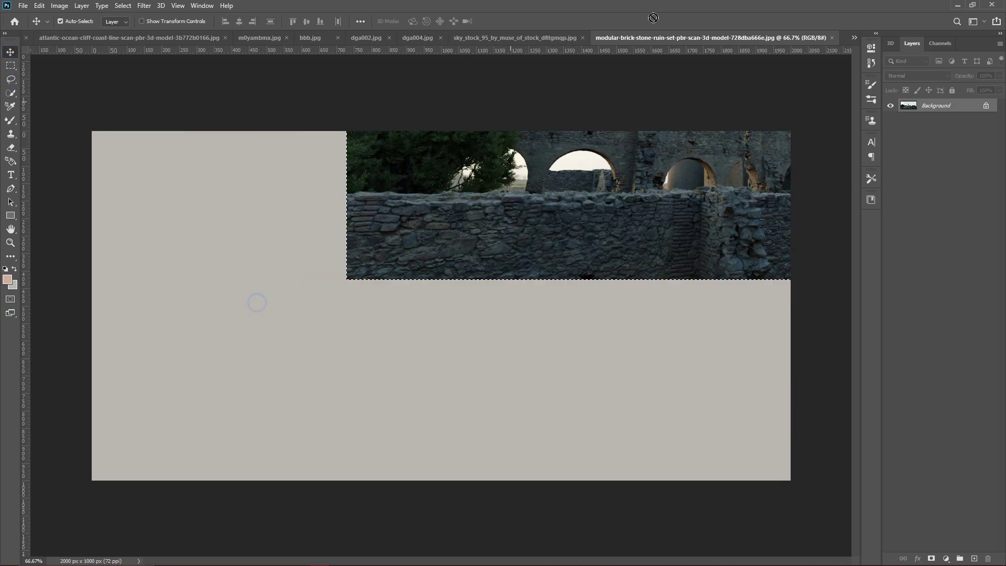
Step: Try the stone ruin in Untitled-6 as Layer 3 below the cliff, then undo it
{"action": "left_click", "coordinate": [82, 38]}
{"action": "left_click", "coordinate": [51, 37]}
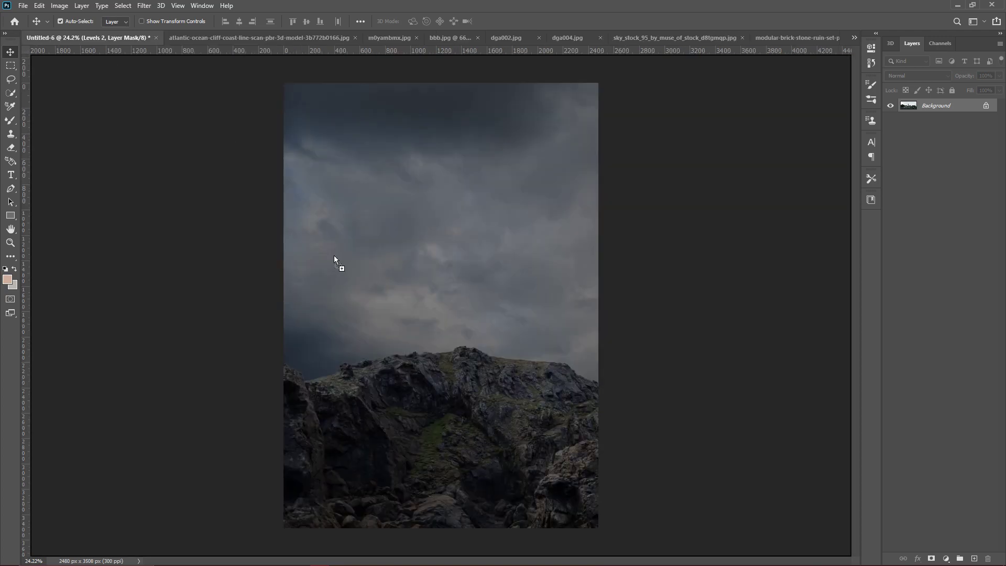
{"action": "key", "text": "ctrl+v"}
{"action": "left_click_drag", "start_coordinate": [382, 334], "coordinate": [335, 334]}
{"action": "mouse_move", "coordinate": [942, 152]}
{"action": "left_mouse_down"}
{"action": "mouse_move", "coordinate": [963, 131]}
{"action": "mouse_move", "coordinate": [946, 157]}
{"action": "left_mouse_up"}
{"action": "mouse_move", "coordinate": [488, 334]}
{"action": "left_mouse_down"}
{"action": "mouse_move", "coordinate": [472, 319]}
{"action": "mouse_move", "coordinate": [535, 272]}
{"action": "left_mouse_up"}
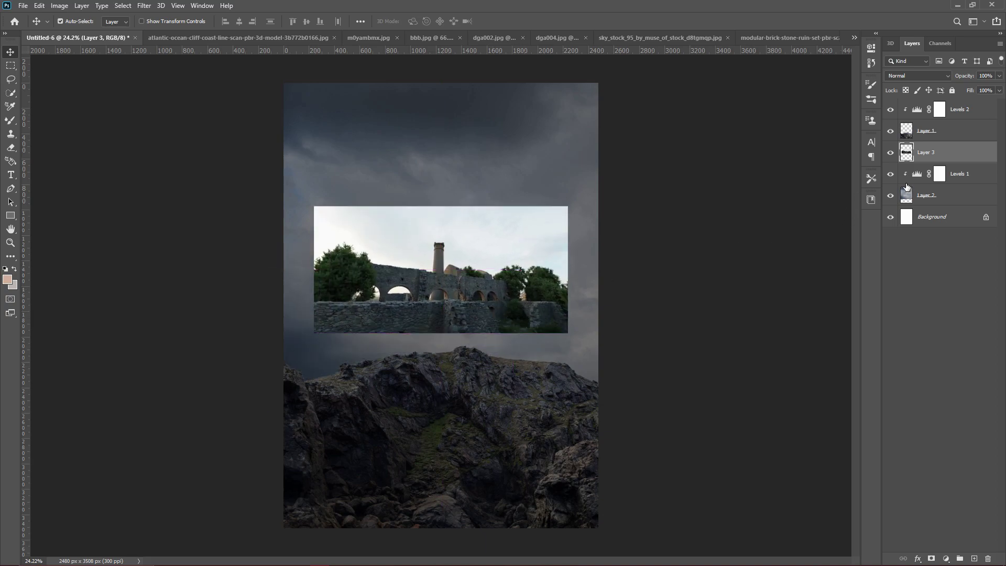
{"action": "key", "text": "Delete"}
Step: Close the stone ruin photo and look over the sky and dragon images
{"action": "left_click", "coordinate": [750, 37]}
{"action": "key", "text": "ctrl+a"}
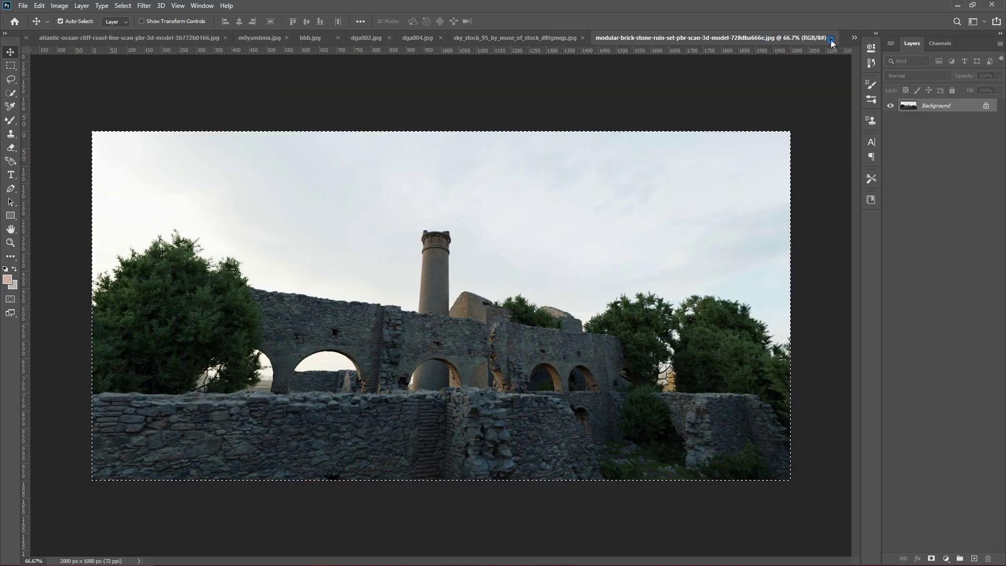
{"action": "left_click", "coordinate": [832, 38]}
{"action": "left_click", "coordinate": [547, 38]}
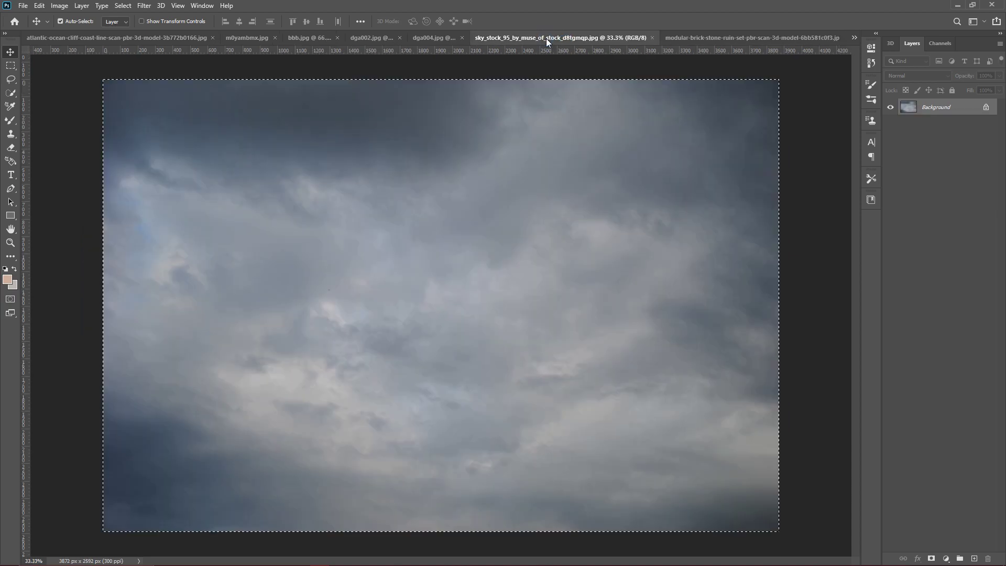
{"action": "left_click", "coordinate": [429, 40]}
{"action": "left_click", "coordinate": [382, 39]}
Step: In dga004.jpg, quick-select the dragon's head, neck, legs and far wing
{"action": "left_click", "coordinate": [328, 40]}
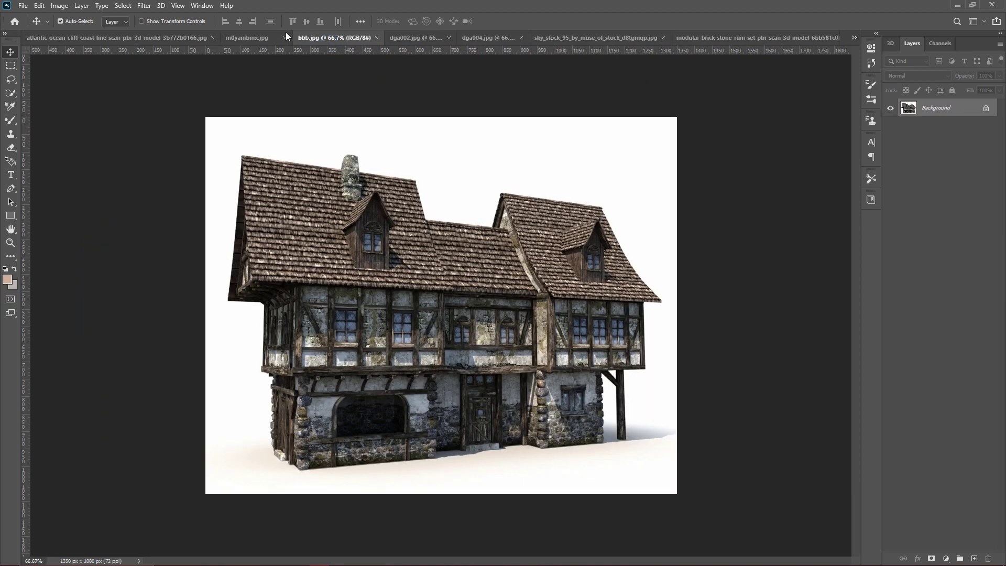
{"action": "left_click", "coordinate": [242, 35]}
{"action": "left_click", "coordinate": [468, 39]}
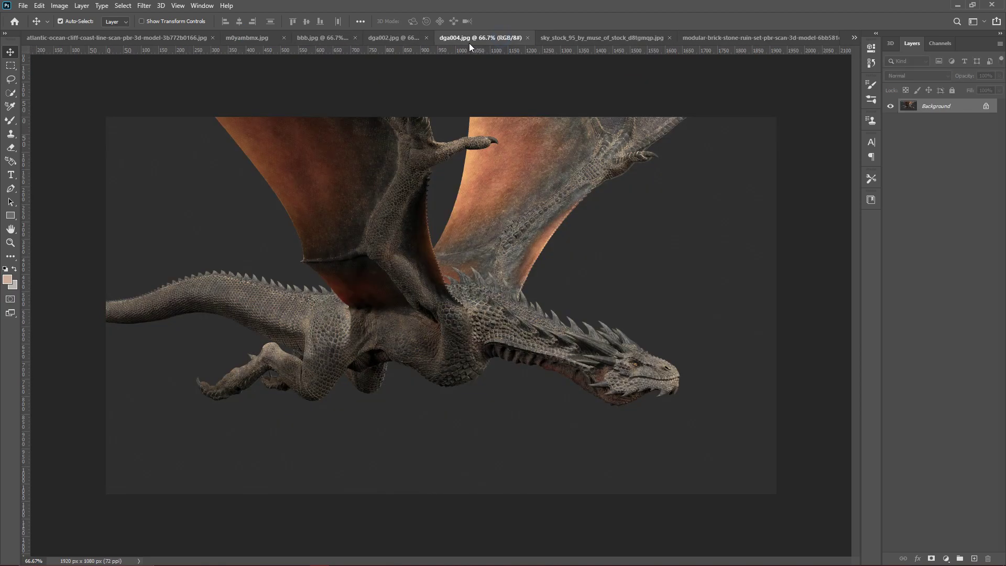
{"action": "left_click", "coordinate": [10, 93]}
{"action": "left_click", "coordinate": [384, 39]}
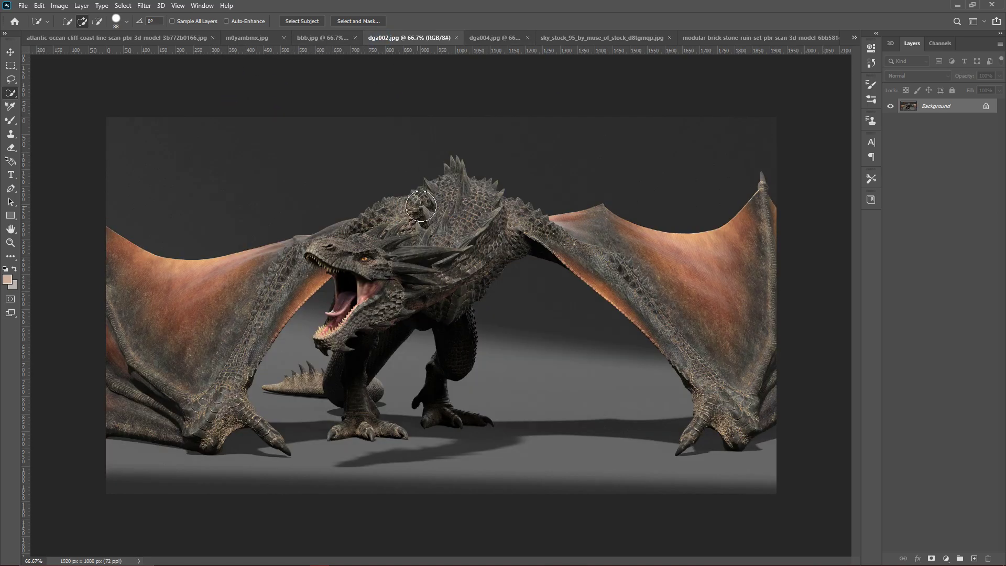
{"action": "left_click", "coordinate": [481, 41]}
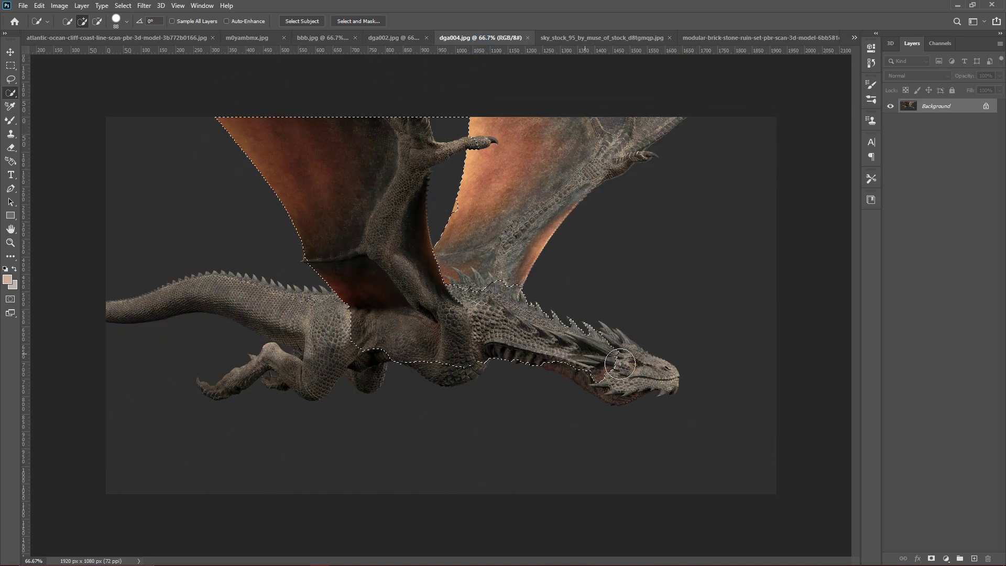
{"action": "left_click_drag", "start_coordinate": [607, 380], "coordinate": [487, 343]}
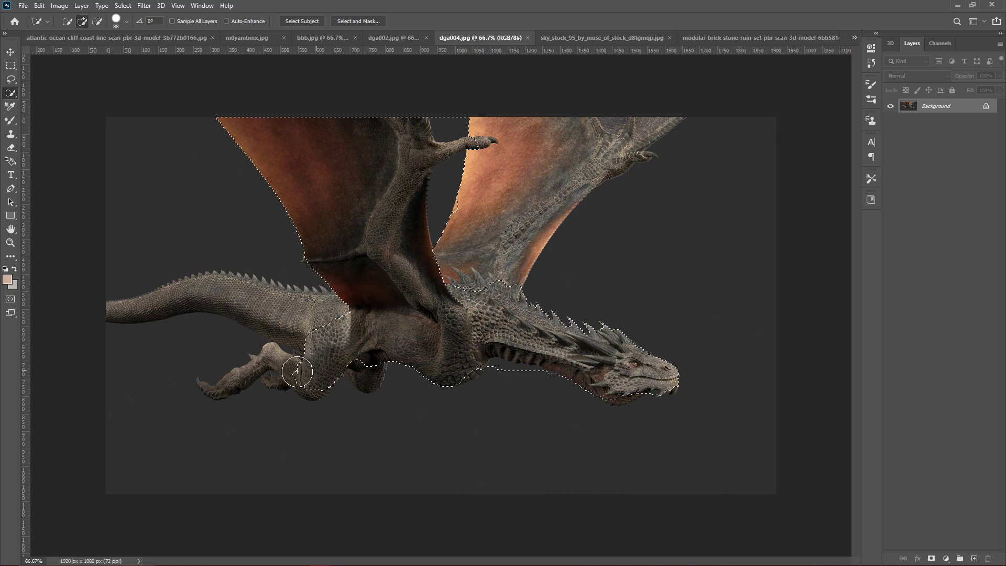
{"action": "left_click_drag", "start_coordinate": [296, 372], "coordinate": [234, 321]}
{"action": "left_click_drag", "start_coordinate": [540, 233], "coordinate": [546, 141]}
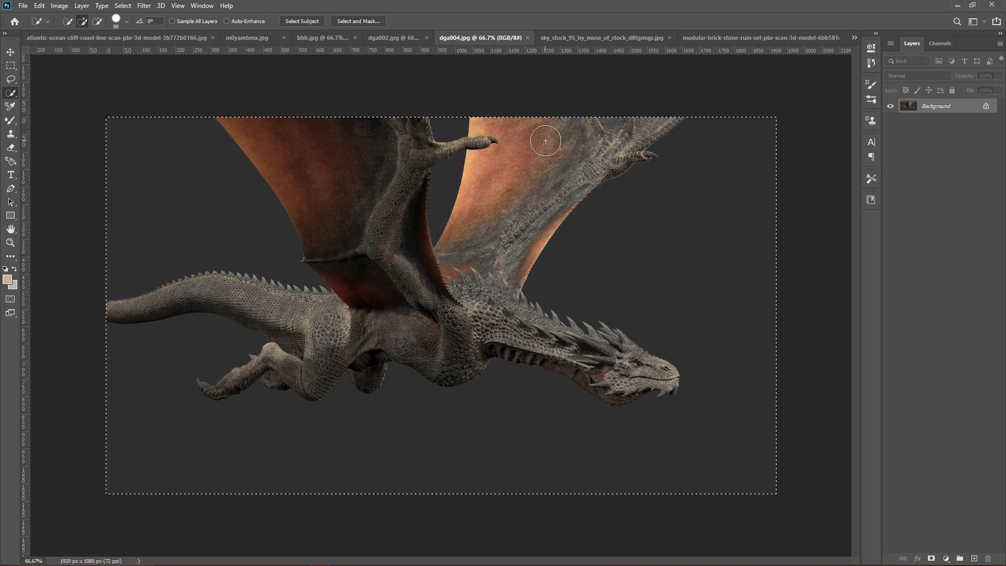
Step: Frame the whole dragon with the Object Selection Tool, then return to Quick Selection
{"action": "right_click", "coordinate": [11, 93]}
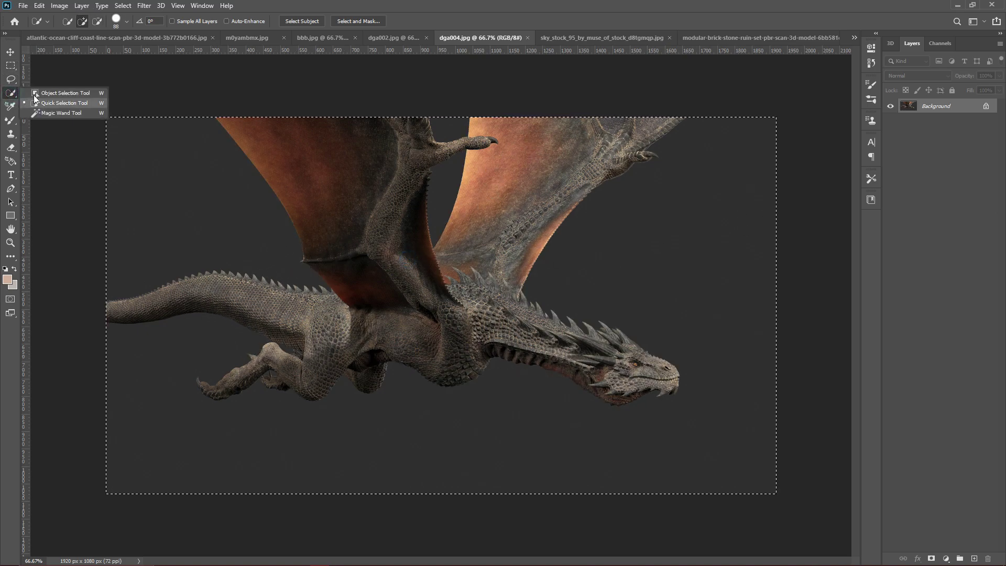
{"action": "left_click", "coordinate": [35, 95]}
{"action": "left_click_drag", "start_coordinate": [108, 118], "coordinate": [218, 188]}
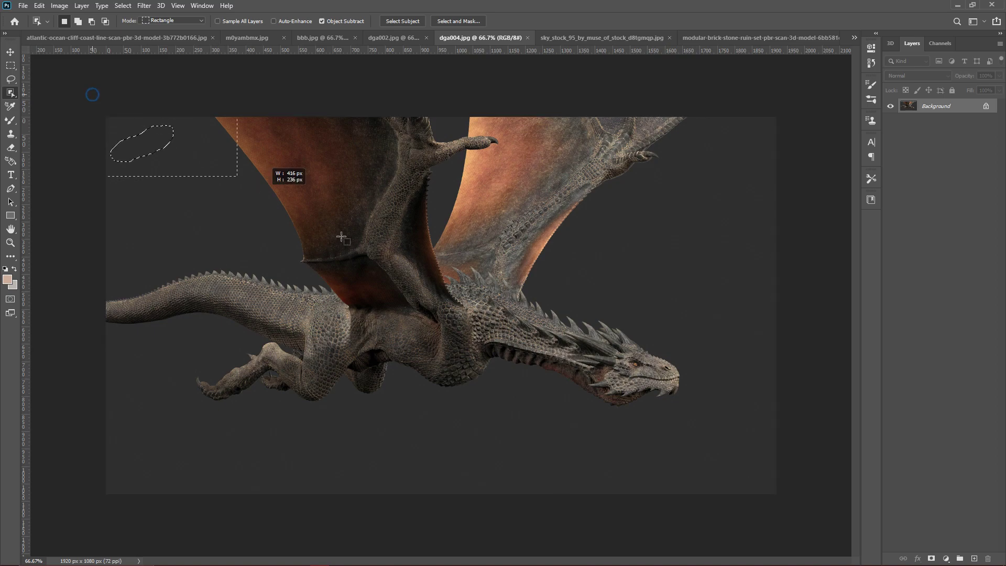
{"action": "left_click_drag", "start_coordinate": [341, 237], "coordinate": [734, 480]}
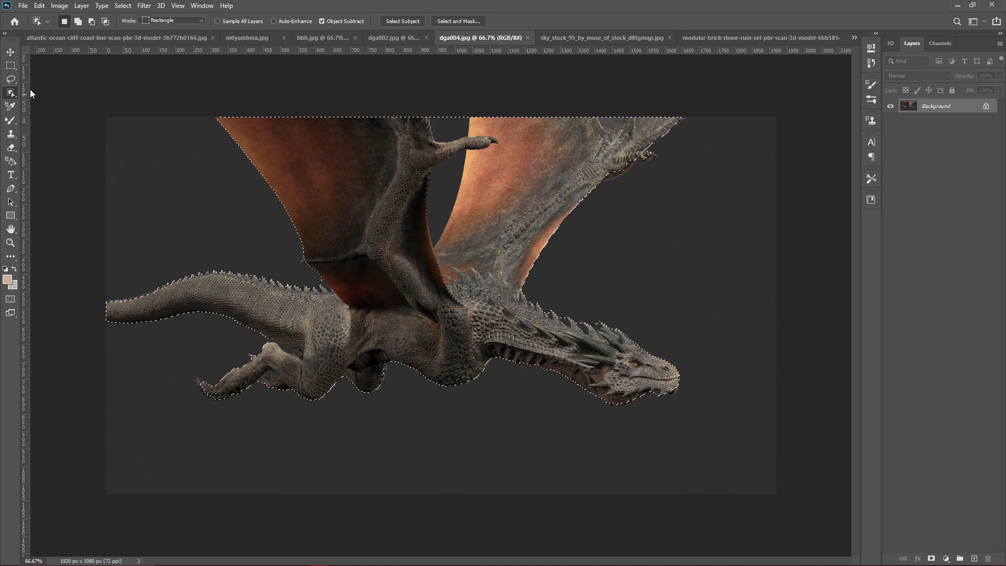
{"action": "right_click", "coordinate": [10, 92]}
{"action": "left_click", "coordinate": [35, 106]}
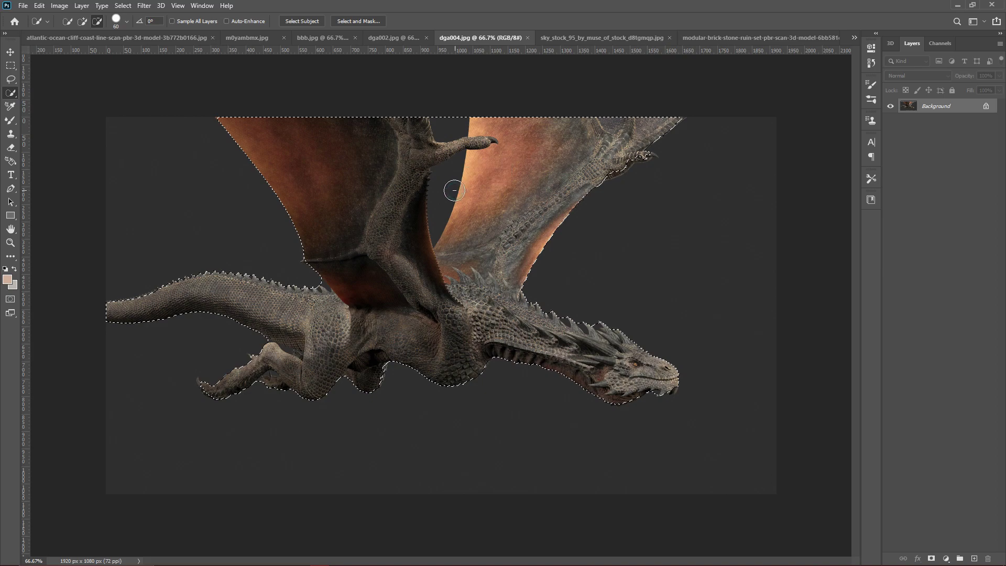
Step: Trim the dragon selection around the claw and along the neck spikes with a smaller brush
{"action": "scroll", "coordinate": [475, 124], "scroll_direction": "up", "scroll_amount": 5}
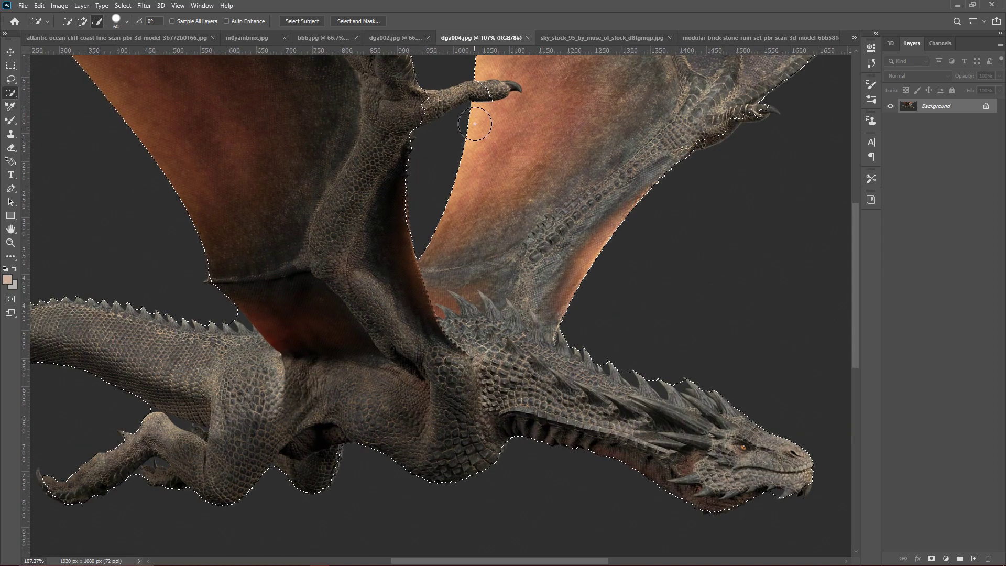
{"action": "mouse_move", "coordinate": [462, 101]}
{"action": "left_mouse_down"}
{"action": "mouse_move", "coordinate": [435, 108]}
{"action": "mouse_move", "coordinate": [460, 121]}
{"action": "left_mouse_up"}
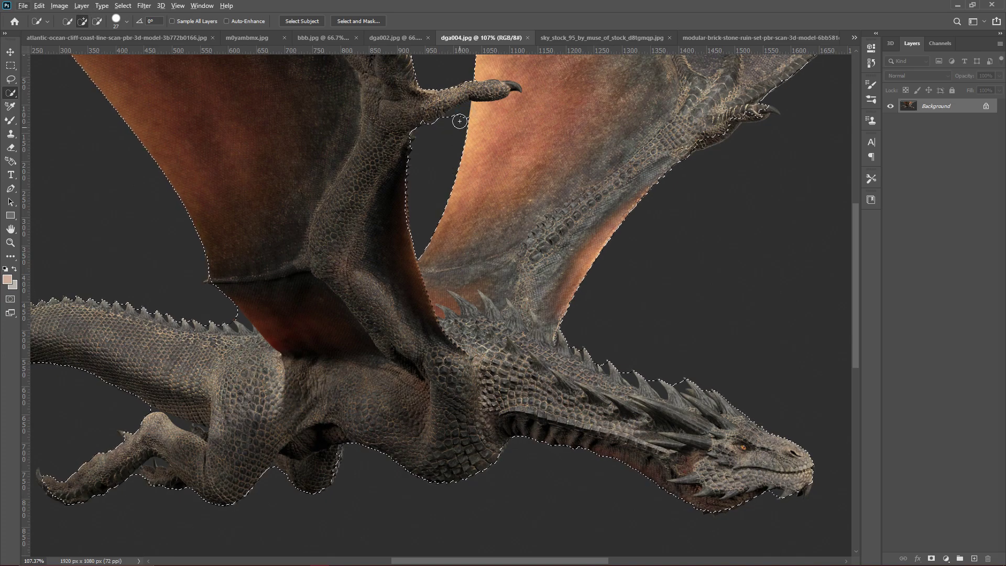
{"action": "key", "text": "alt"}
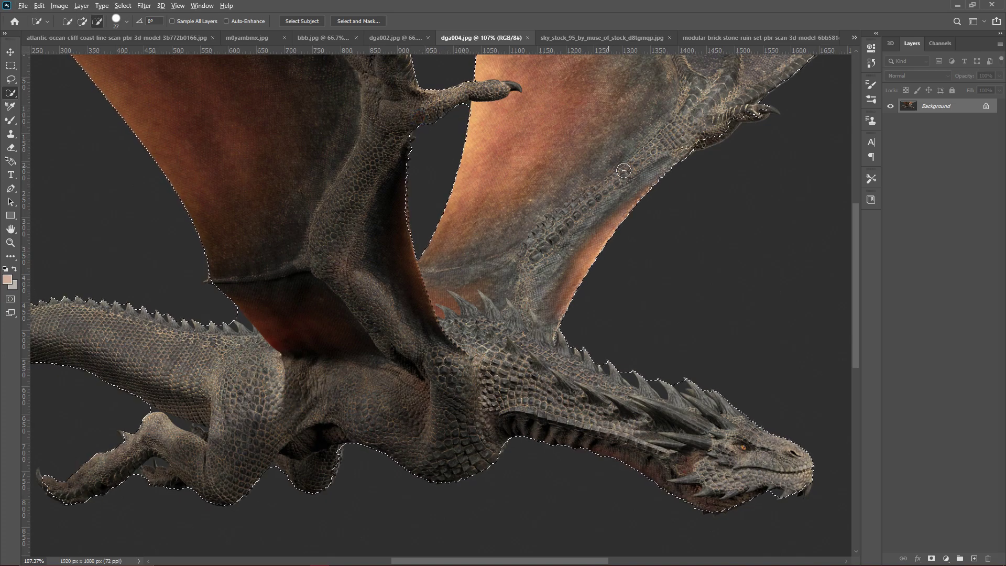
{"action": "scroll", "coordinate": [623, 170], "scroll_direction": "down", "scroll_amount": 3}
{"action": "scroll", "coordinate": [624, 170], "scroll_direction": "up", "scroll_amount": 4}
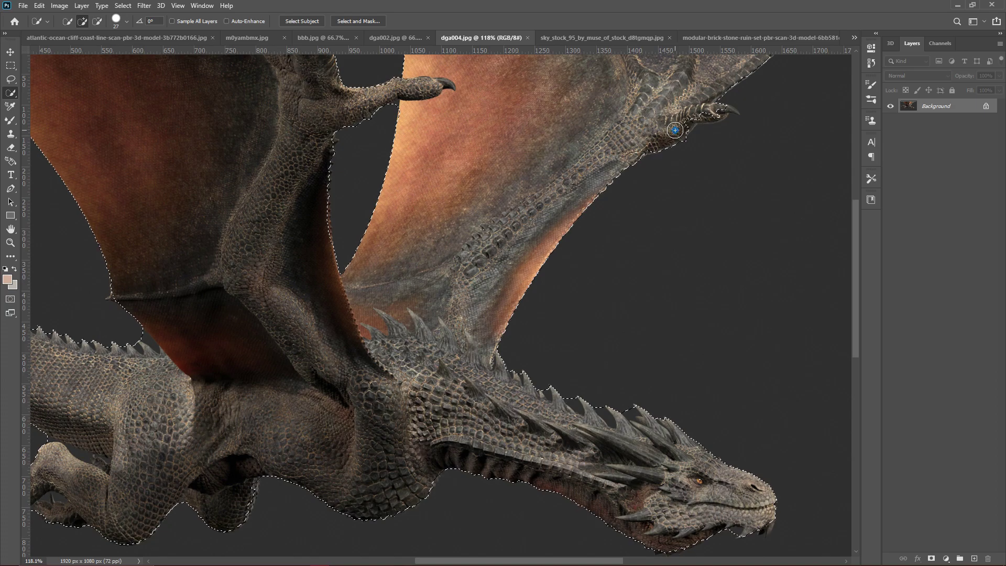
{"action": "scroll", "coordinate": [676, 233], "scroll_direction": "up", "scroll_amount": 1}
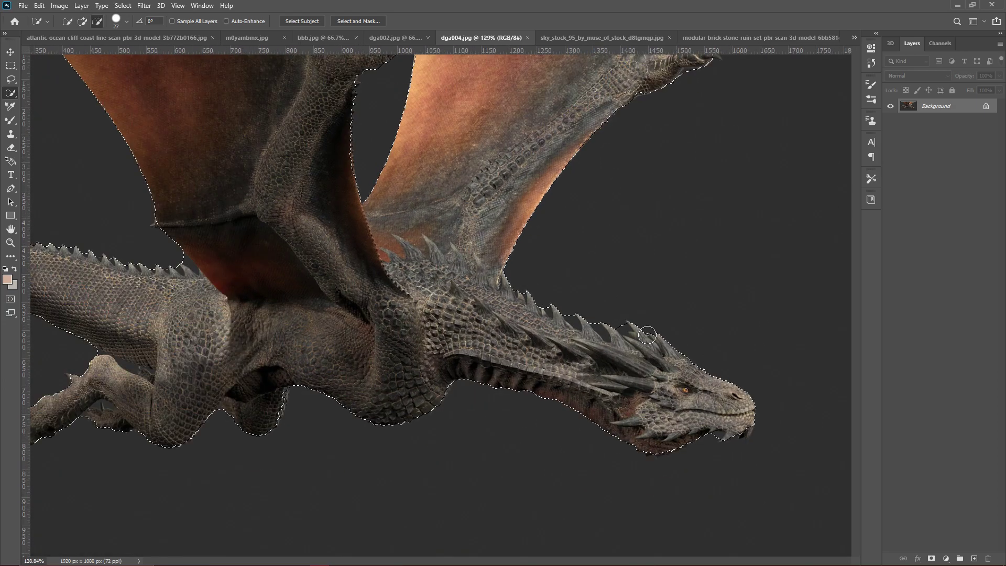
{"action": "scroll", "coordinate": [648, 334], "scroll_direction": "up", "scroll_amount": 5}
{"action": "key", "text": "bracketleft"}
{"action": "key", "text": "bracketleft"}
{"action": "key", "text": "bracketleft"}
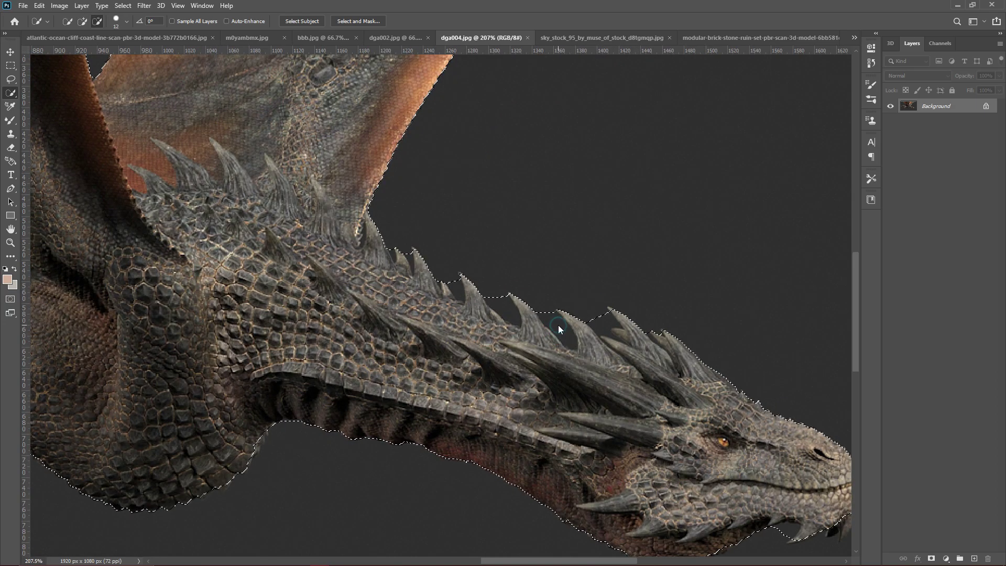
{"action": "left_click_drag", "start_coordinate": [558, 330], "coordinate": [477, 289]}
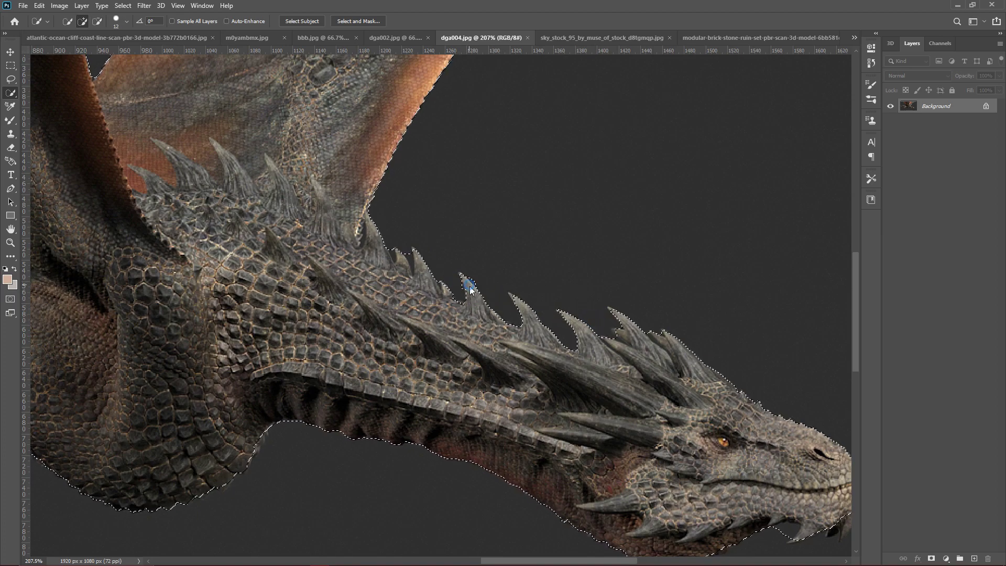
Step: Copy the selected dragon onto Layer 1 and hide the Background layer
{"action": "scroll", "coordinate": [635, 411], "scroll_direction": "down", "scroll_amount": 3}
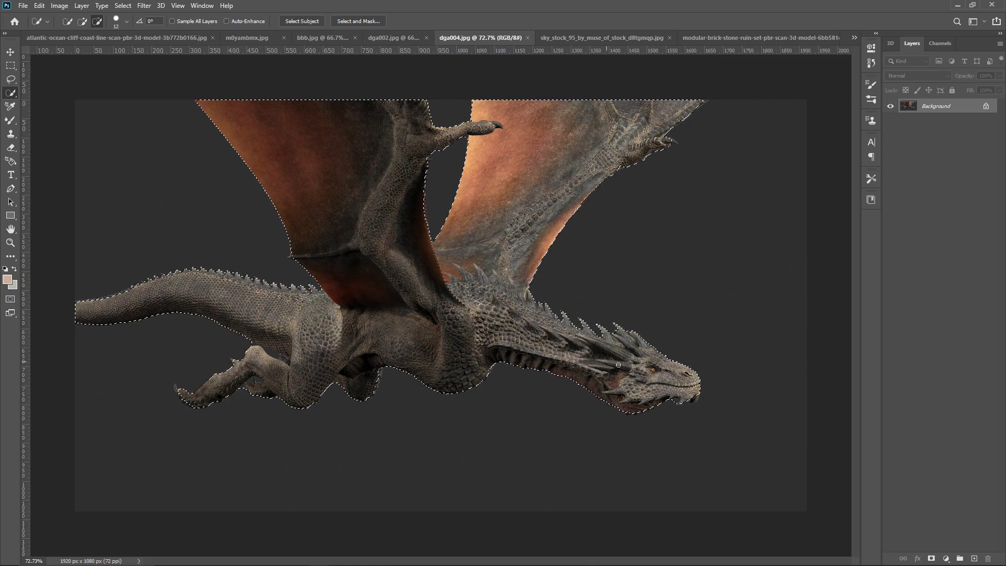
{"action": "scroll", "coordinate": [618, 364], "scroll_direction": "up", "scroll_amount": 1}
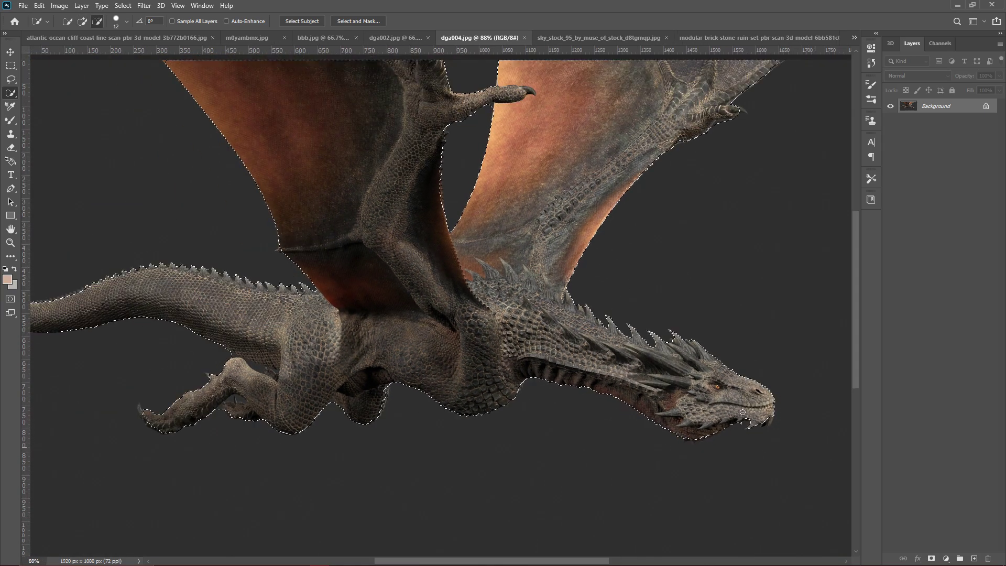
{"action": "scroll", "coordinate": [743, 412], "scroll_direction": "down", "scroll_amount": 3}
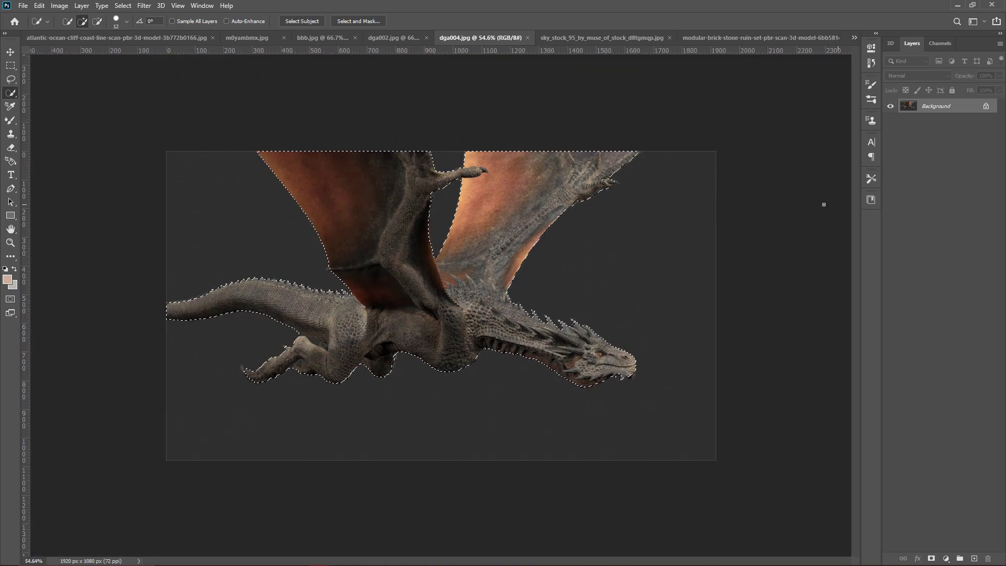
{"action": "key", "text": "ctrl+j"}
{"action": "left_click", "coordinate": [889, 121]}
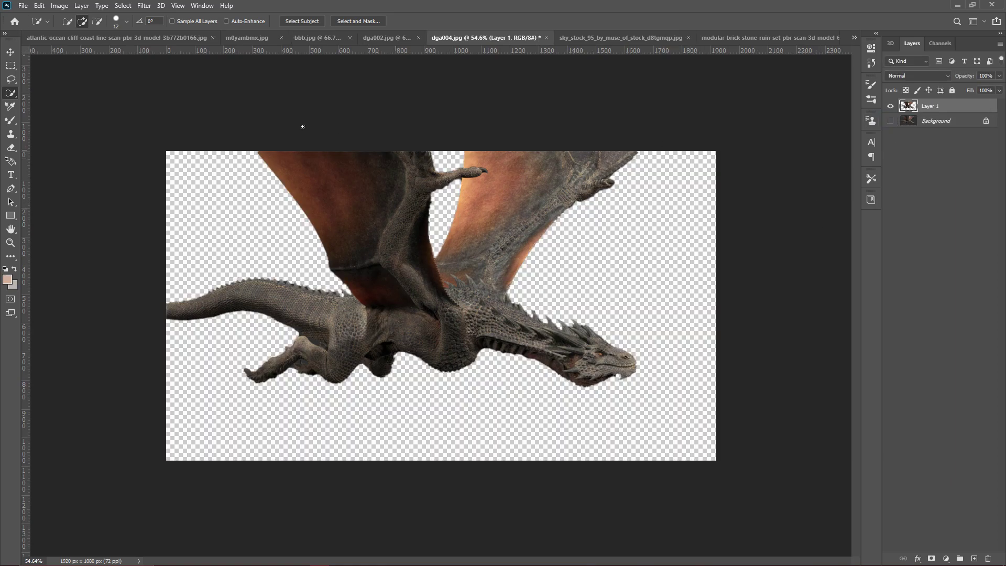
Step: Zoom in and switch to the Polygonal Lasso to outline leftover background by the leg
{"action": "scroll", "coordinate": [387, 344], "scroll_direction": "up", "scroll_amount": 2}
{"action": "scroll", "coordinate": [315, 346], "scroll_direction": "up", "scroll_amount": 2}
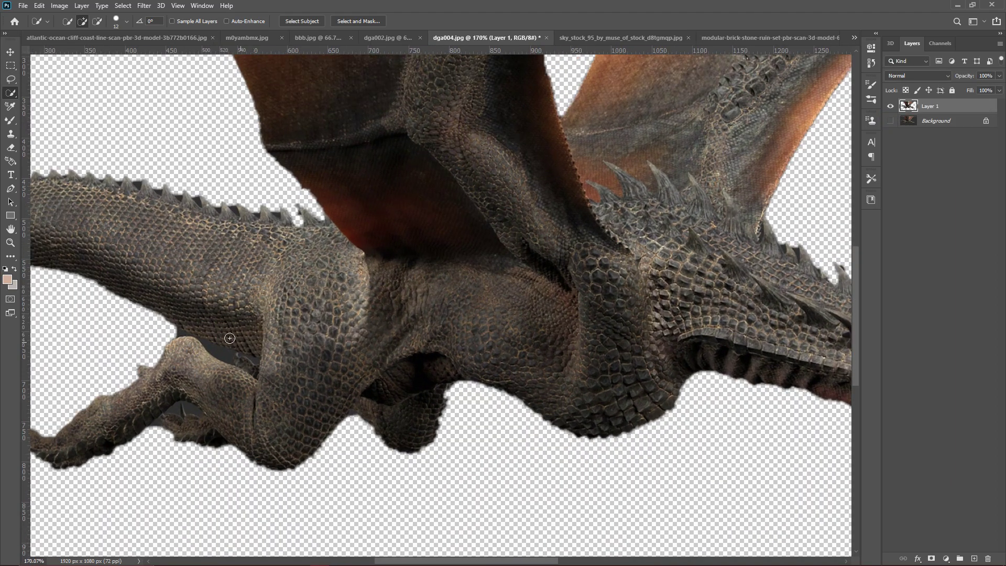
{"action": "scroll", "coordinate": [225, 337], "scroll_direction": "up", "scroll_amount": 2}
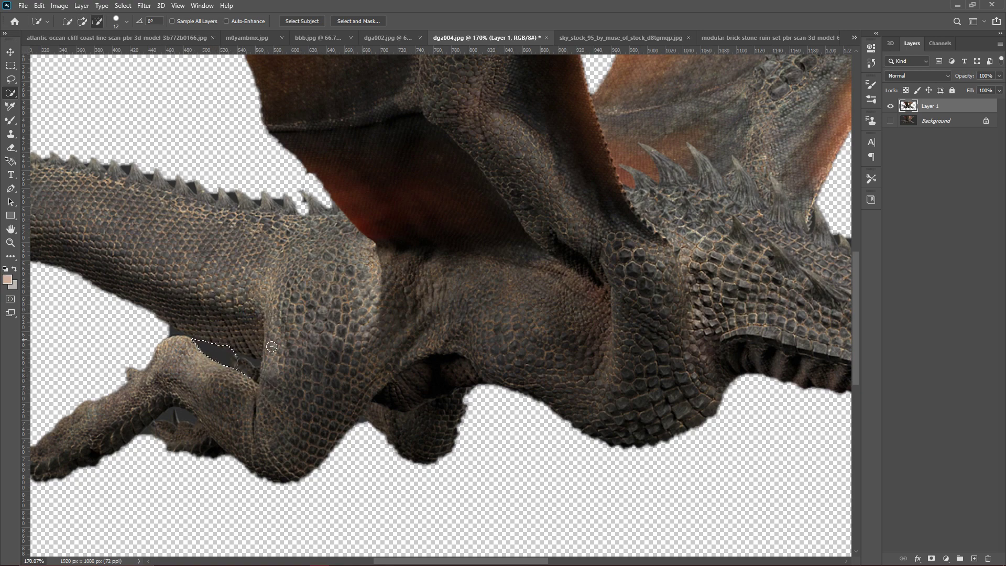
{"action": "right_click", "coordinate": [10, 93]}
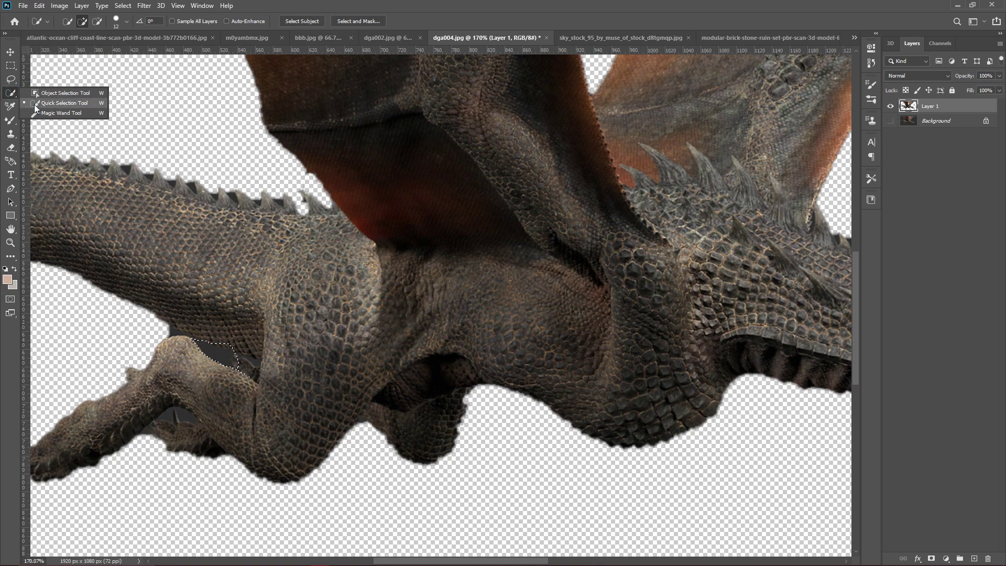
{"action": "left_click", "coordinate": [10, 79]}
{"action": "left_click", "coordinate": [57, 89]}
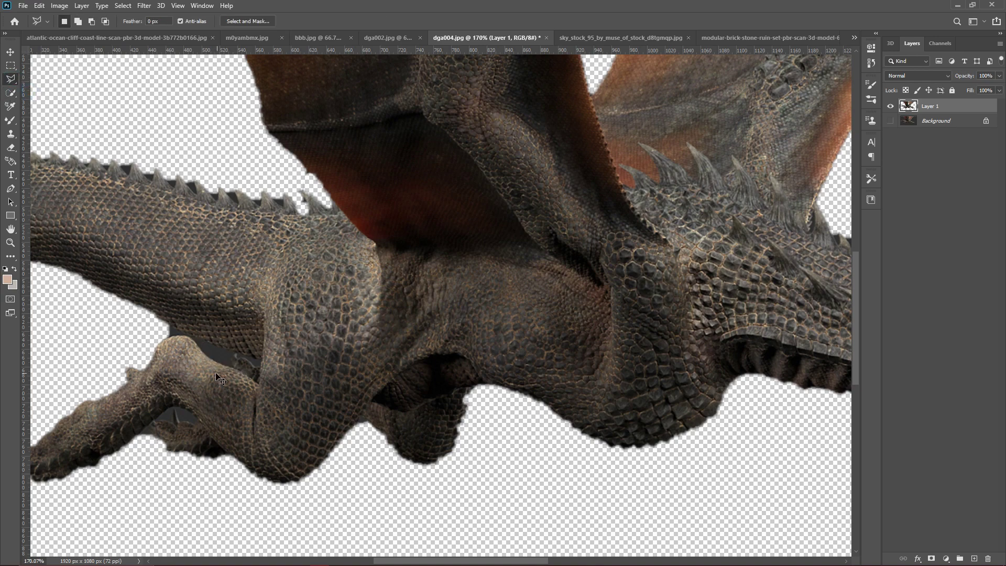
{"action": "scroll", "coordinate": [220, 379], "scroll_direction": "up", "scroll_amount": 5}
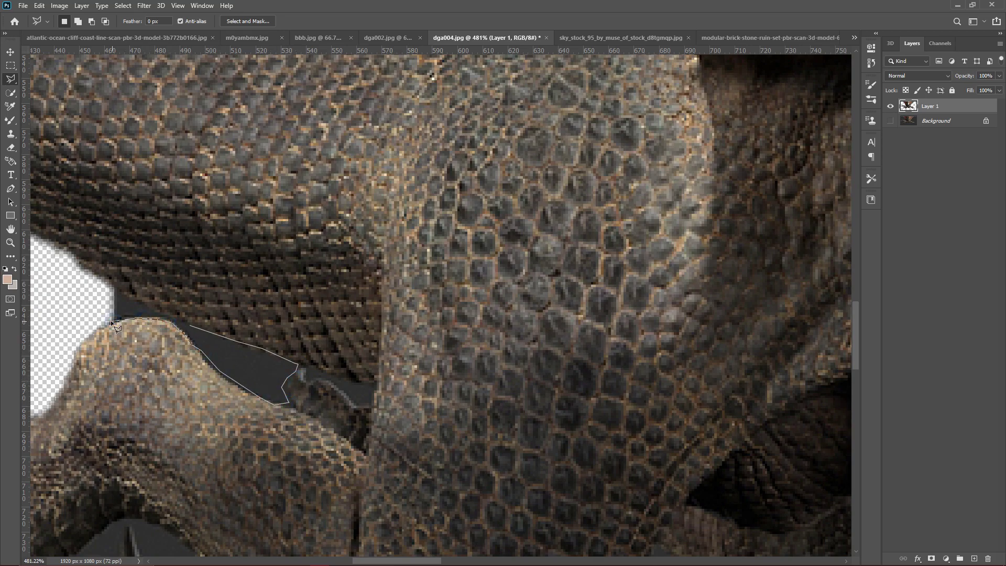
{"action": "left_click", "coordinate": [190, 325]}
{"action": "key", "text": "ctrl+j"}
{"action": "left_click", "coordinate": [474, 214]}
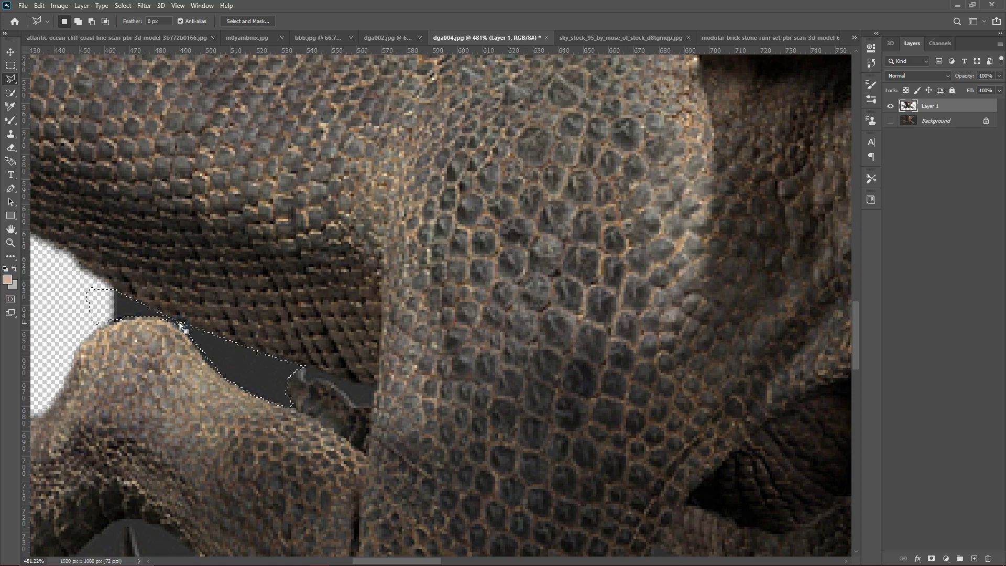
Step: Delete the dark background gaps beside and inside the dragon's leg to transparency
{"action": "key", "text": "Return"}
{"action": "key", "text": "Delete"}
{"action": "scroll", "coordinate": [346, 390], "scroll_direction": "down", "scroll_amount": 5}
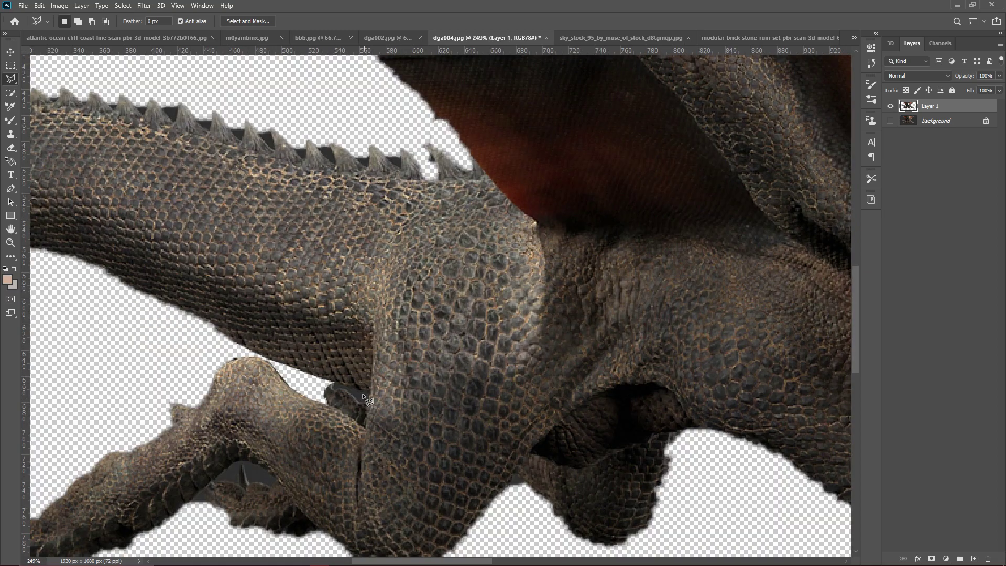
{"action": "scroll", "coordinate": [362, 393], "scroll_direction": "down", "scroll_amount": 2}
{"action": "scroll", "coordinate": [336, 423], "scroll_direction": "up", "scroll_amount": 8}
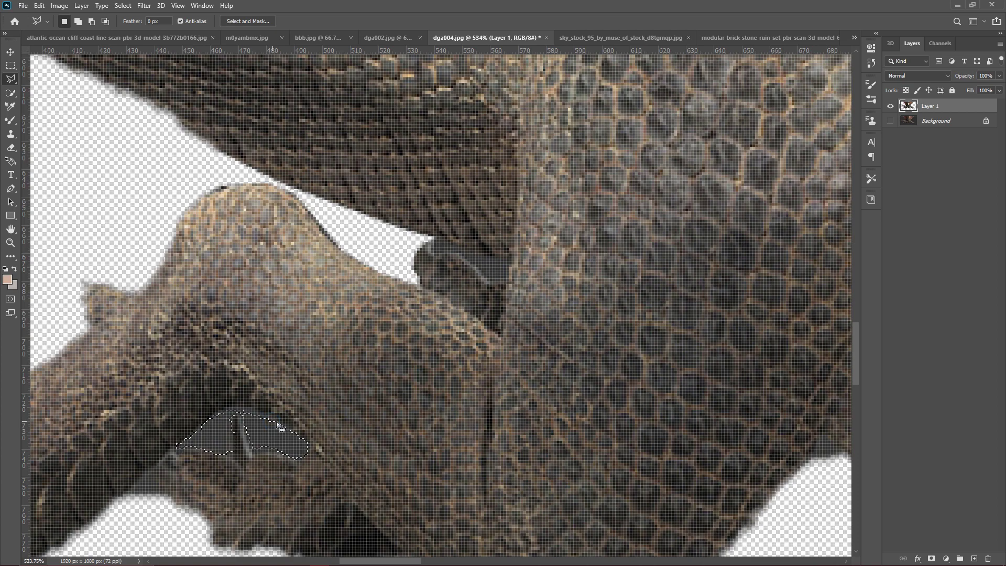
{"action": "key", "text": "Delete"}
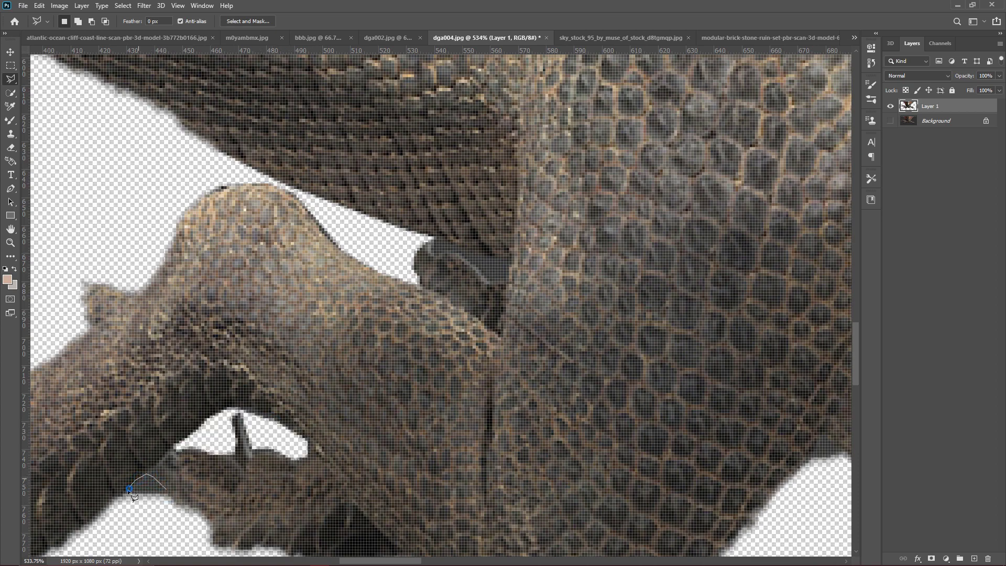
{"action": "scroll", "coordinate": [165, 489], "scroll_direction": "down", "scroll_amount": 5}
{"action": "scroll", "coordinate": [333, 486], "scroll_direction": "down", "scroll_amount": 5}
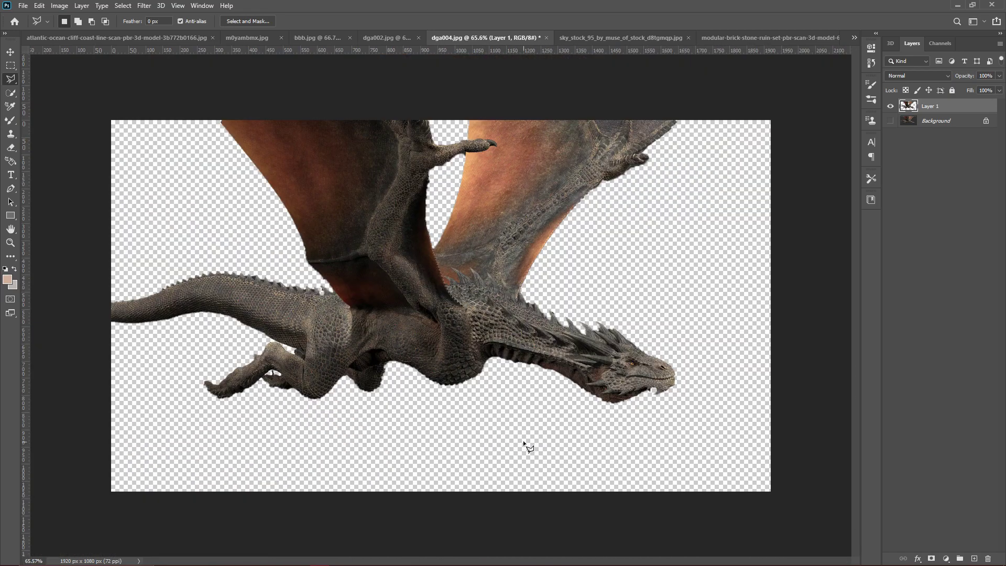
{"action": "scroll", "coordinate": [636, 394], "scroll_direction": "up", "scroll_amount": 2}
{"action": "scroll", "coordinate": [695, 403], "scroll_direction": "down", "scroll_amount": 3}
Step: Bring the cut-out dragon over to the Untitled-6 composite
{"action": "scroll", "coordinate": [396, 262], "scroll_direction": "down", "scroll_amount": 2}
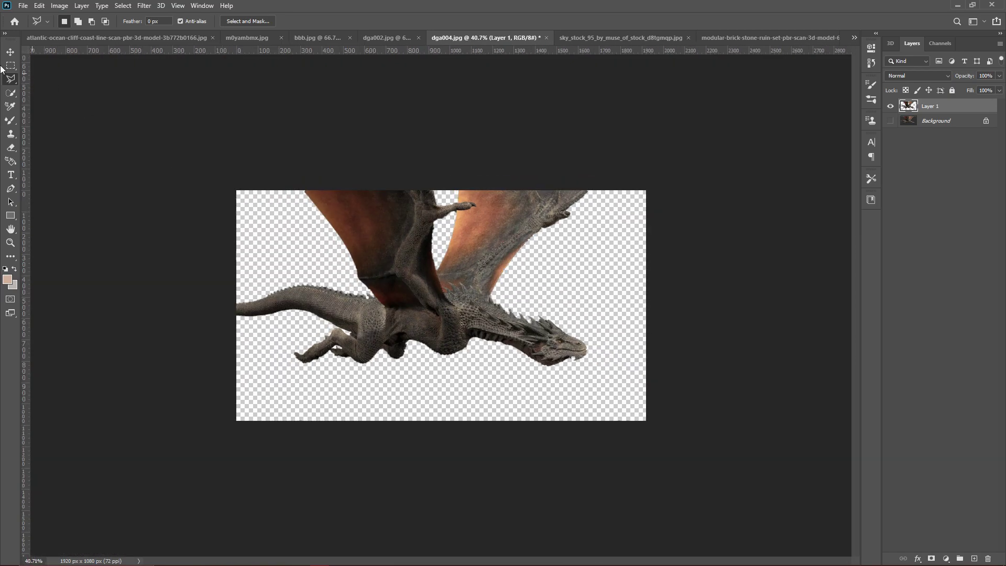
{"action": "key", "text": "v"}
{"action": "left_click_drag", "start_coordinate": [396, 262], "coordinate": [105, 40]}
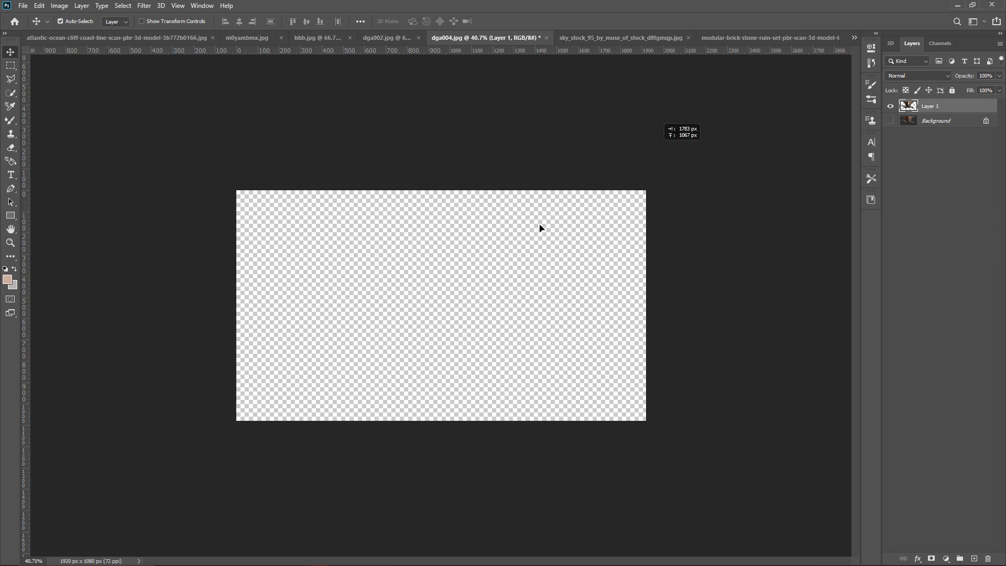
{"action": "key", "text": "ctrl+z"}
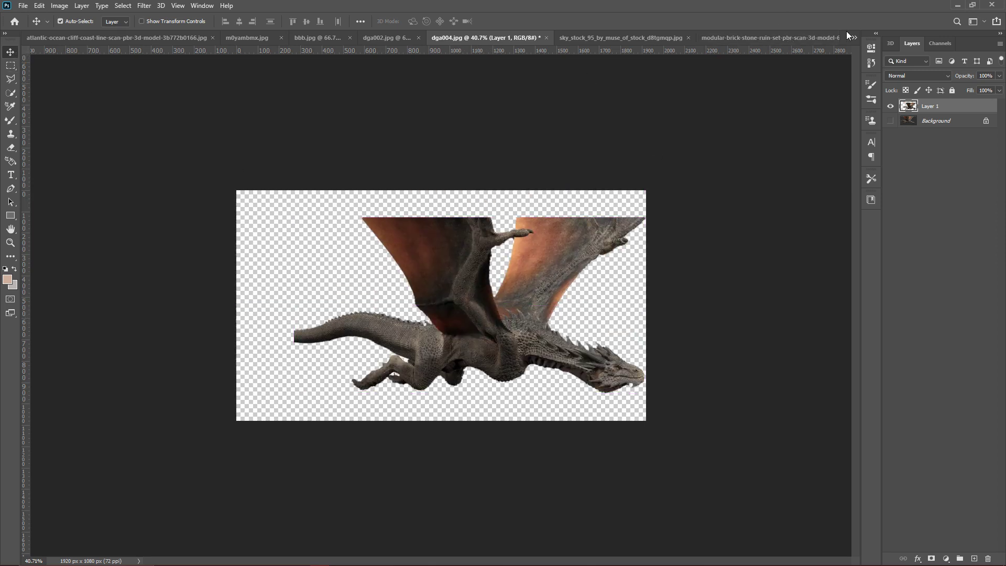
{"action": "left_click", "coordinate": [855, 38]}
{"action": "left_click", "coordinate": [744, 57]}
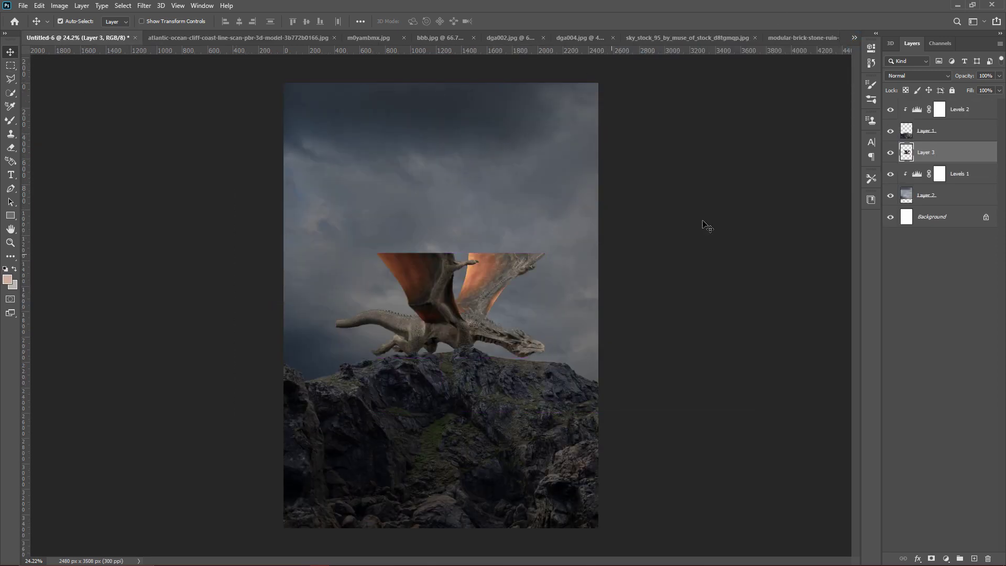
Step: Flip the dragon horizontally and shift it down and right
{"action": "key", "text": "ctrl+t"}
{"action": "right_click", "coordinate": [529, 294]}
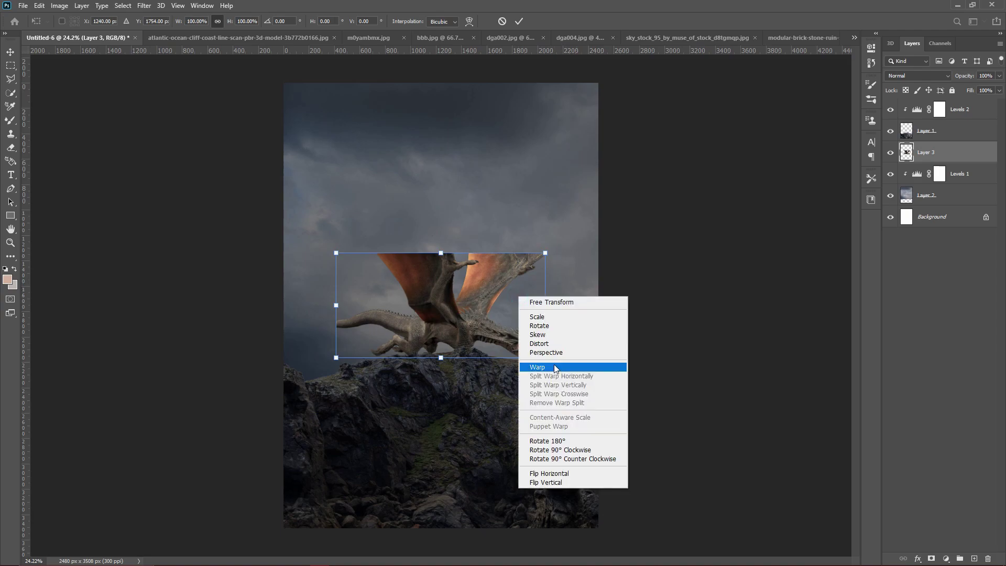
{"action": "left_click", "coordinate": [554, 344]}
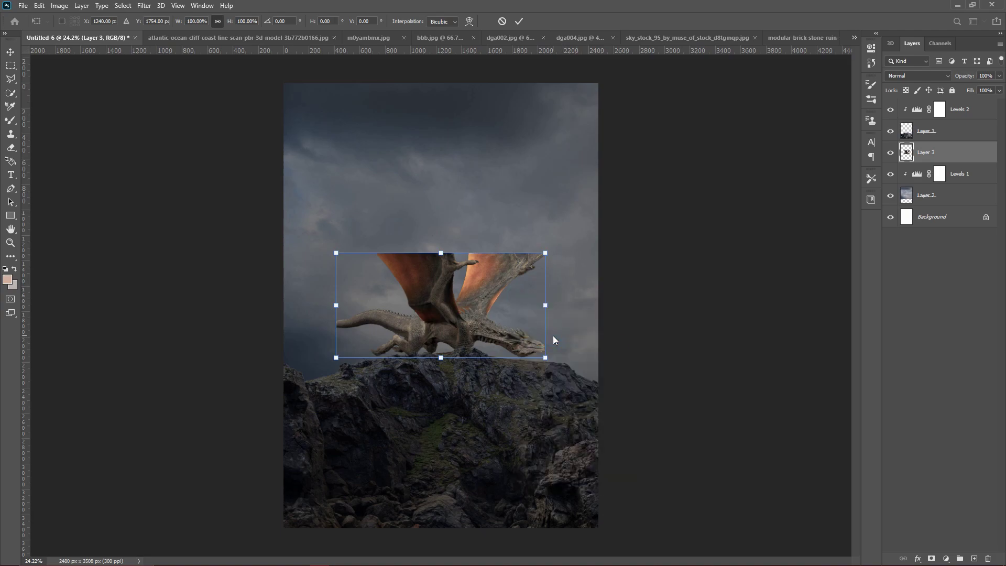
{"action": "right_click", "coordinate": [496, 295]}
{"action": "left_click", "coordinate": [535, 472]}
{"action": "left_click_drag", "start_coordinate": [519, 258], "coordinate": [530, 272]}
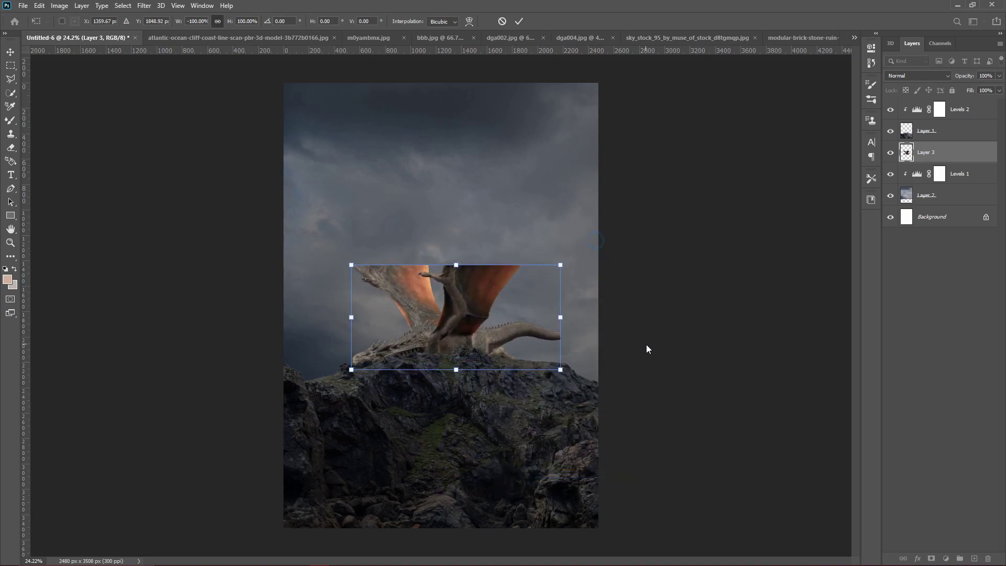
{"action": "left_click", "coordinate": [520, 21]}
Step: Tilt the dragon about 47° and enlarge it to roughly 220%, raised above the cliff
{"action": "key", "text": "ctrl+t"}
{"action": "left_click_drag", "start_coordinate": [581, 244], "coordinate": [520, 347]}
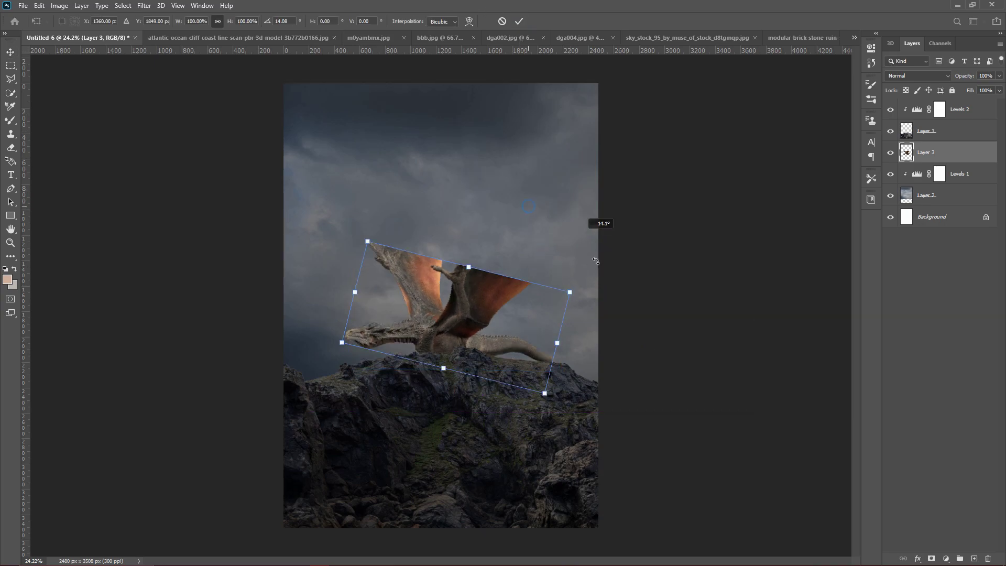
{"action": "left_click_drag", "start_coordinate": [557, 376], "coordinate": [789, 501]}
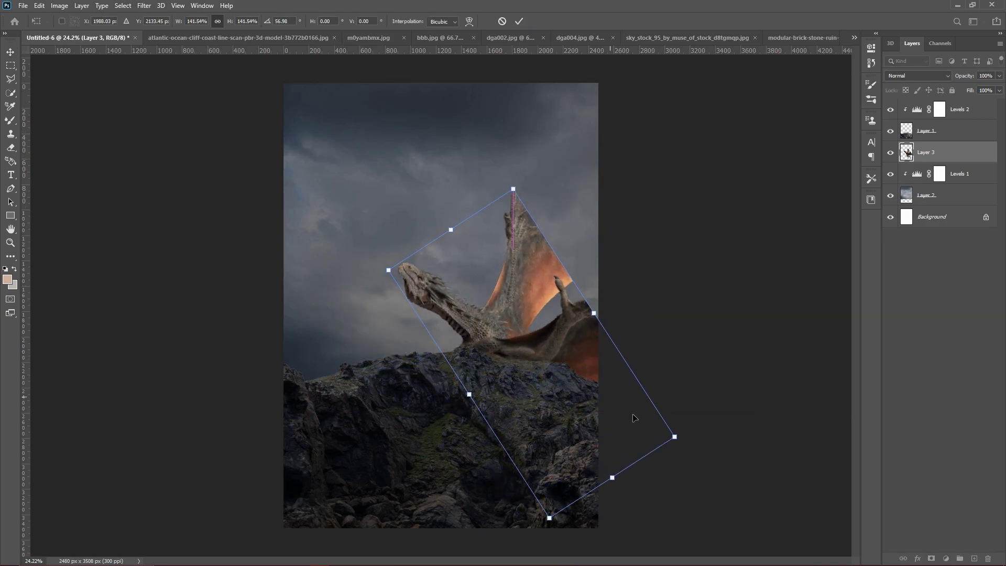
{"action": "left_click_drag", "start_coordinate": [754, 350], "coordinate": [713, 322]}
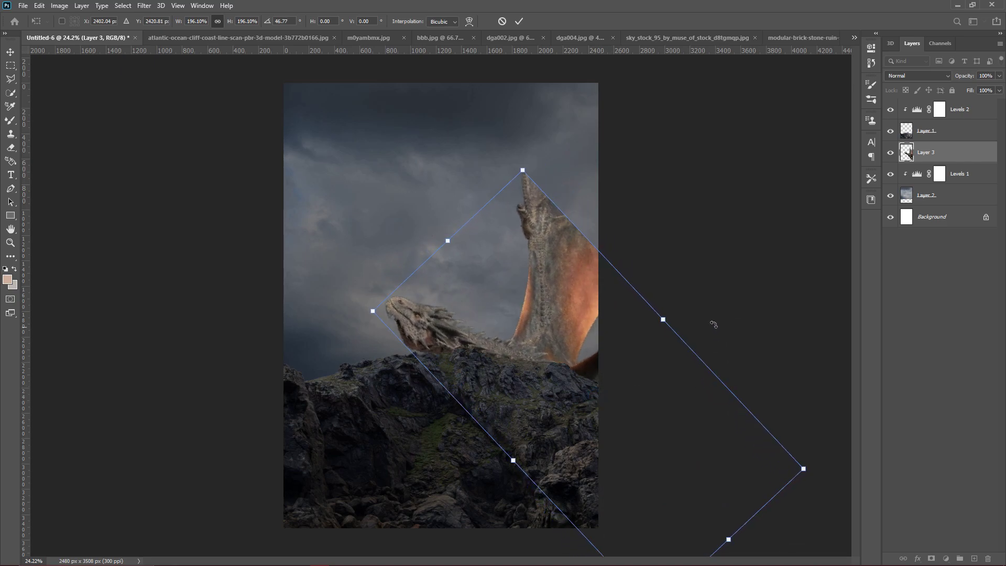
{"action": "left_click_drag", "start_coordinate": [568, 282], "coordinate": [630, 288]}
{"action": "left_click_drag", "start_coordinate": [577, 177], "coordinate": [560, 56]}
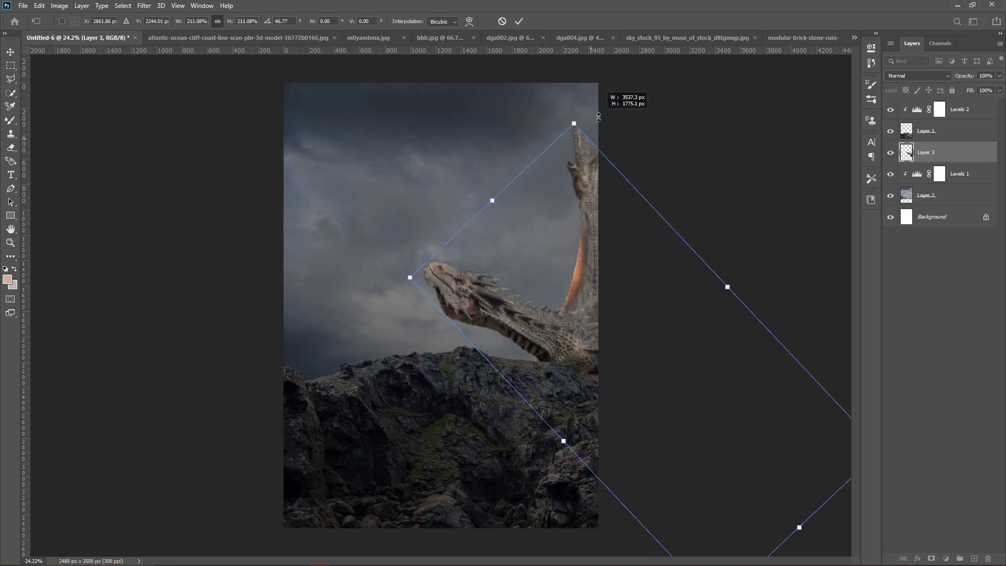
{"action": "left_click", "coordinate": [519, 21]}
Step: Nudge the dragon into its final position over the rocks
{"action": "key", "text": "ctrl+minus"}
{"action": "key", "text": "ctrl+minus"}
{"action": "key", "text": "ctrl+0"}
{"action": "mouse_move", "coordinate": [520, 274]}
{"action": "left_mouse_down"}
{"action": "mouse_move", "coordinate": [540, 285]}
{"action": "mouse_move", "coordinate": [498, 311]}
{"action": "left_mouse_up"}
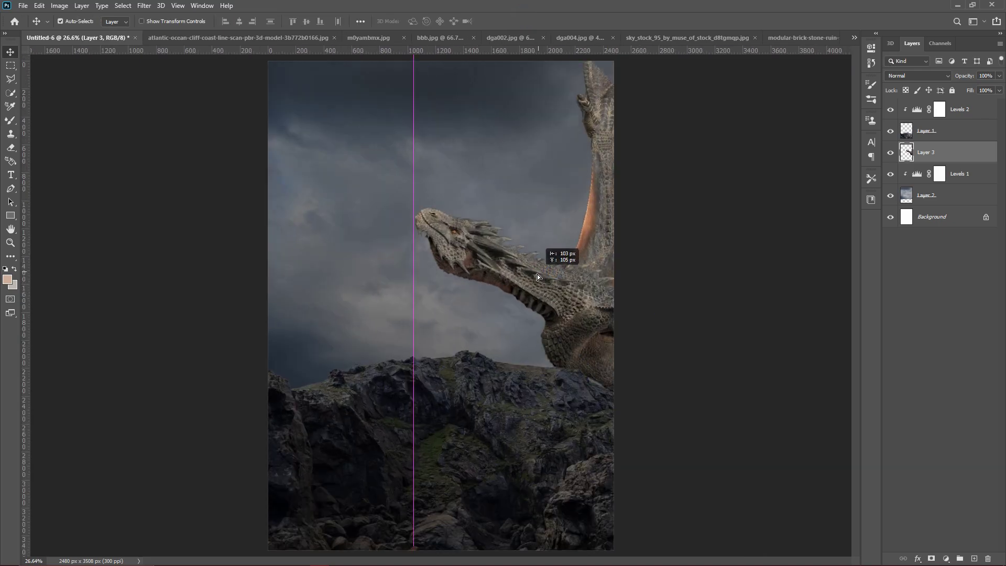
{"action": "key", "text": "ctrl+minus"}
{"action": "key", "text": "ctrl+minus"}
{"action": "key", "text": "ctrl+minus"}
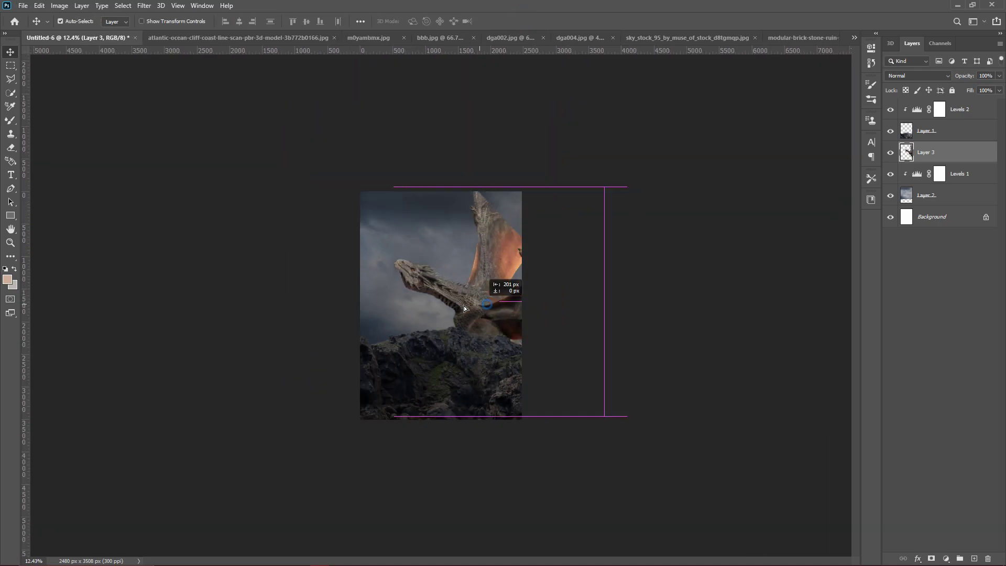
{"action": "left_click_drag", "start_coordinate": [498, 311], "coordinate": [498, 313]}
{"action": "key", "text": "ctrl+minus"}
{"action": "key", "text": "ctrl+plus"}
{"action": "key", "text": "ctrl+plus"}
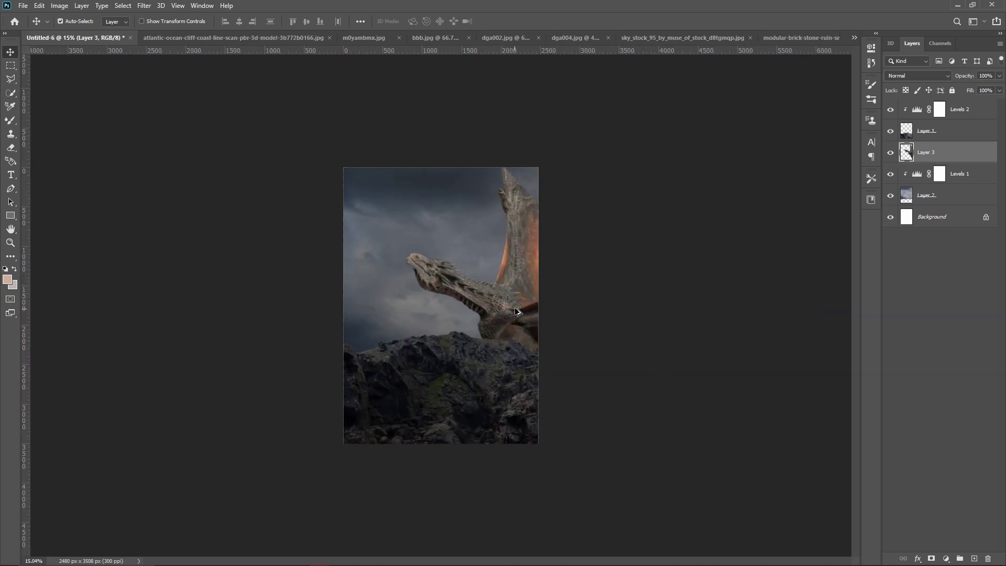
{"action": "key", "text": "ctrl+plus"}
{"action": "key", "text": "ctrl+plus"}
{"action": "key", "text": "ctrl+plus"}
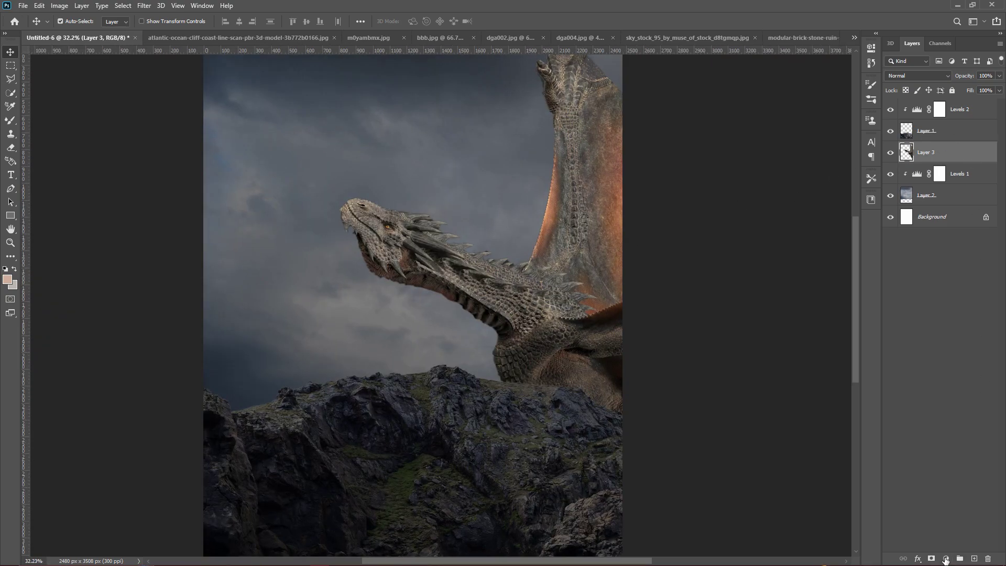
Step: Add a Levels adjustment clipped to the dragon's Layer 3, lowering output white to 198
{"action": "left_click", "coordinate": [945, 560]}
{"action": "left_click", "coordinate": [943, 413]}
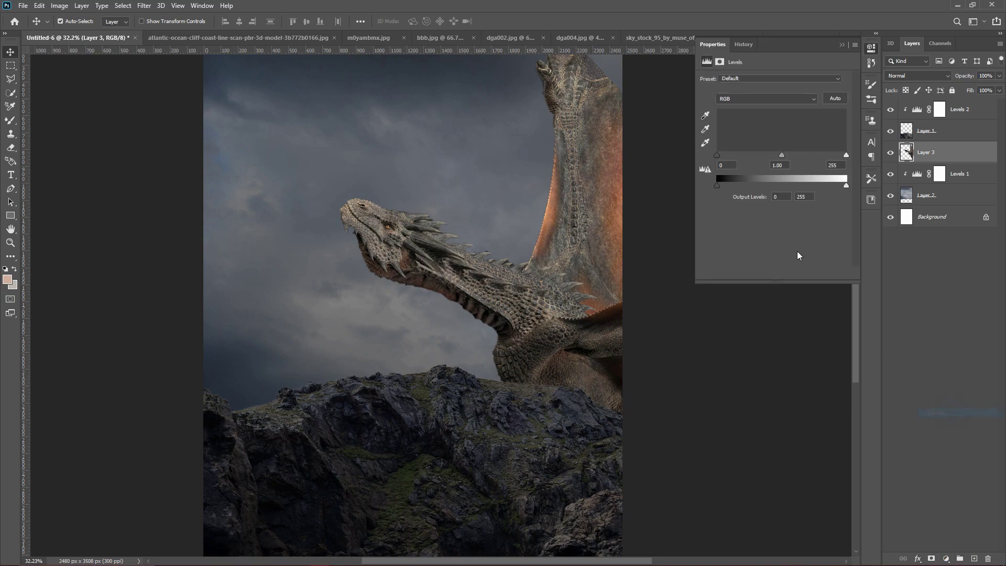
{"action": "left_click", "coordinate": [781, 273]}
{"action": "left_click_drag", "start_coordinate": [844, 183], "coordinate": [816, 183]}
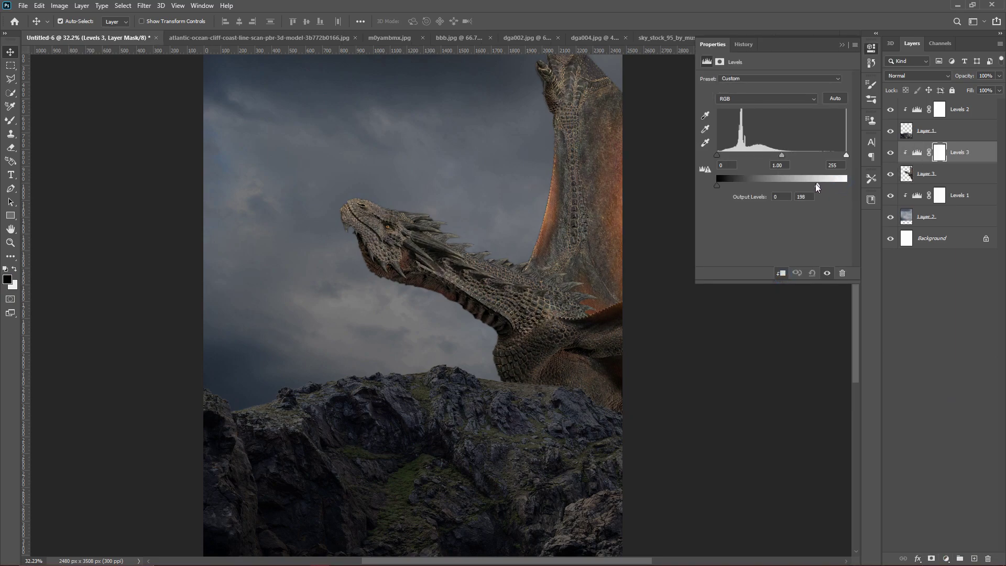
{"action": "left_click", "coordinate": [843, 45]}
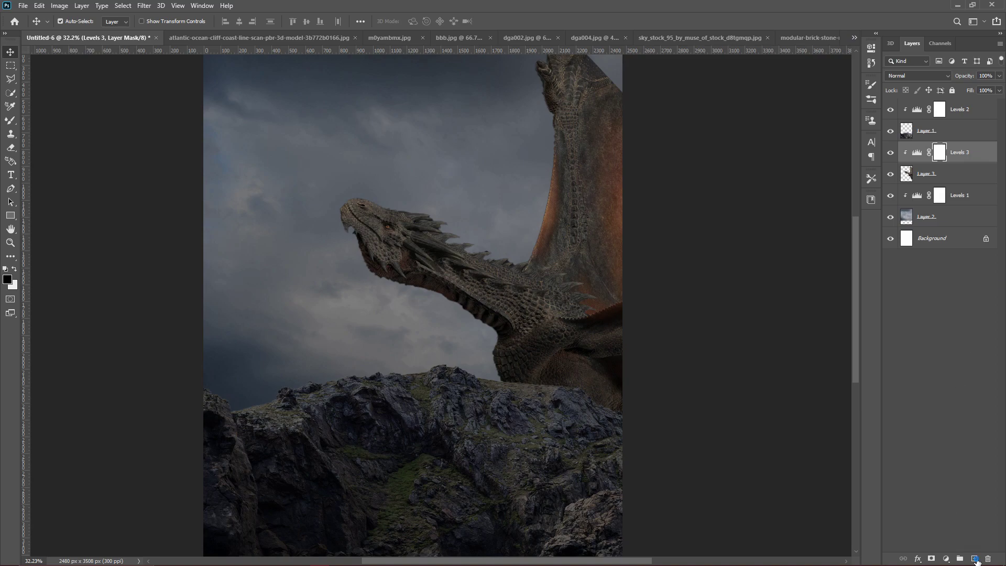
Step: Add empty Layer 4, move Layer 1 below the dragon and Levels 3 beneath Levels 2
{"action": "left_click", "coordinate": [975, 559]}
{"action": "left_click_drag", "start_coordinate": [927, 131], "coordinate": [926, 206]}
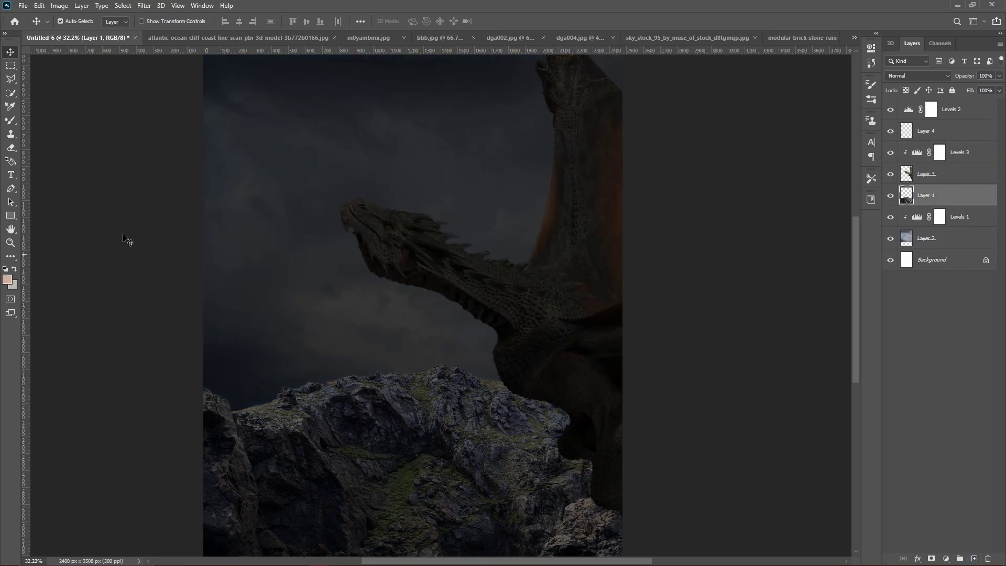
{"action": "left_click", "coordinate": [11, 120]}
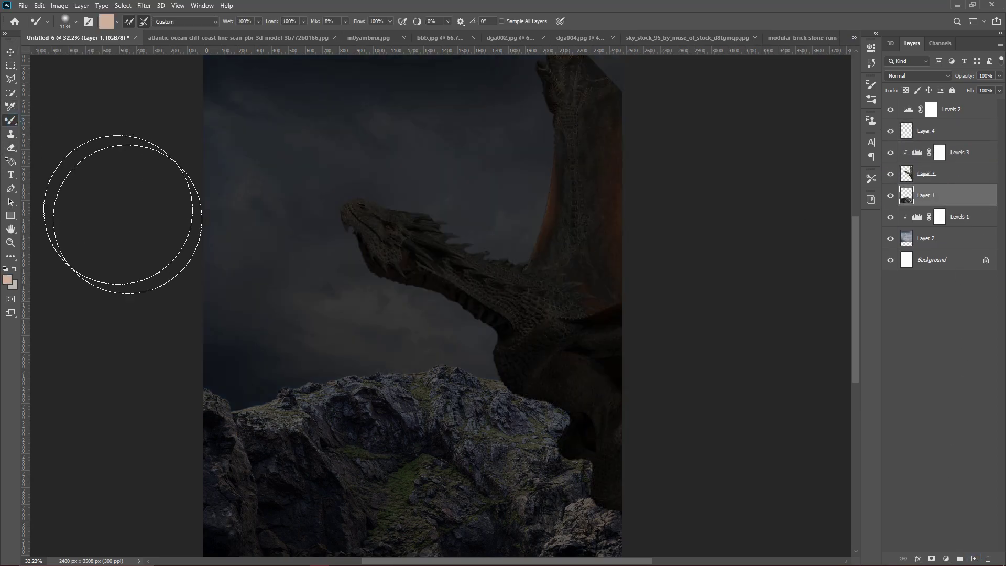
{"action": "left_click_drag", "start_coordinate": [313, 387], "coordinate": [367, 367]}
{"action": "key", "text": "ctrl+z"}
{"action": "key", "text": "ctrl+z"}
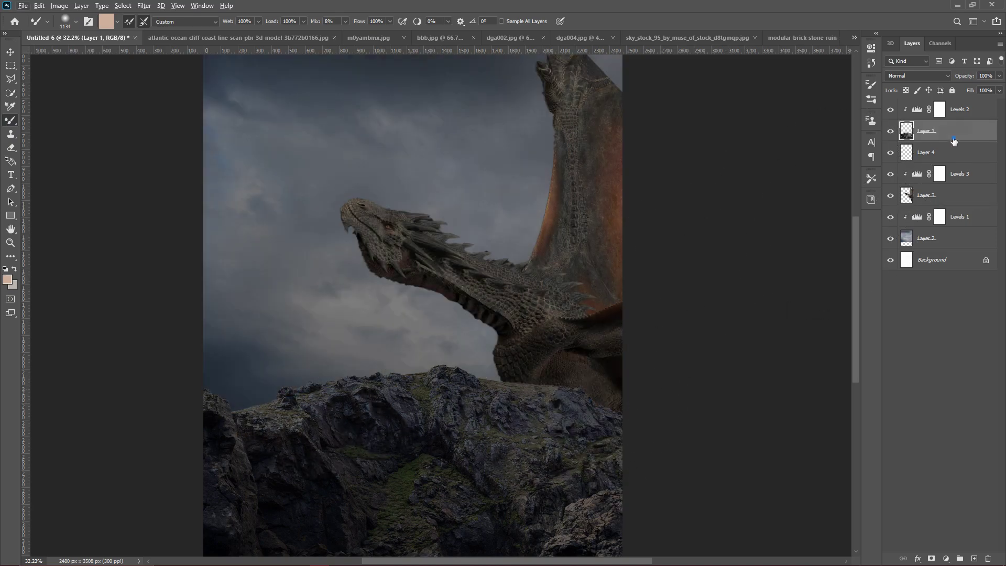
{"action": "key", "text": "ctrl+z"}
{"action": "key", "text": "ctrl+shift+z"}
{"action": "key", "text": "ctrl+shift+z"}
{"action": "left_click_drag", "start_coordinate": [963, 200], "coordinate": [959, 127]}
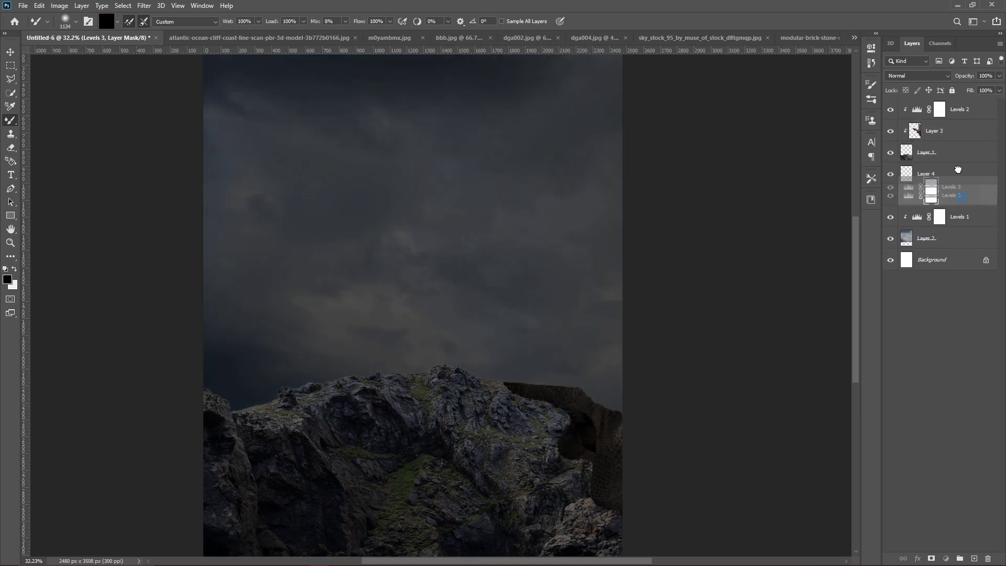
{"action": "right_click", "coordinate": [959, 128]}
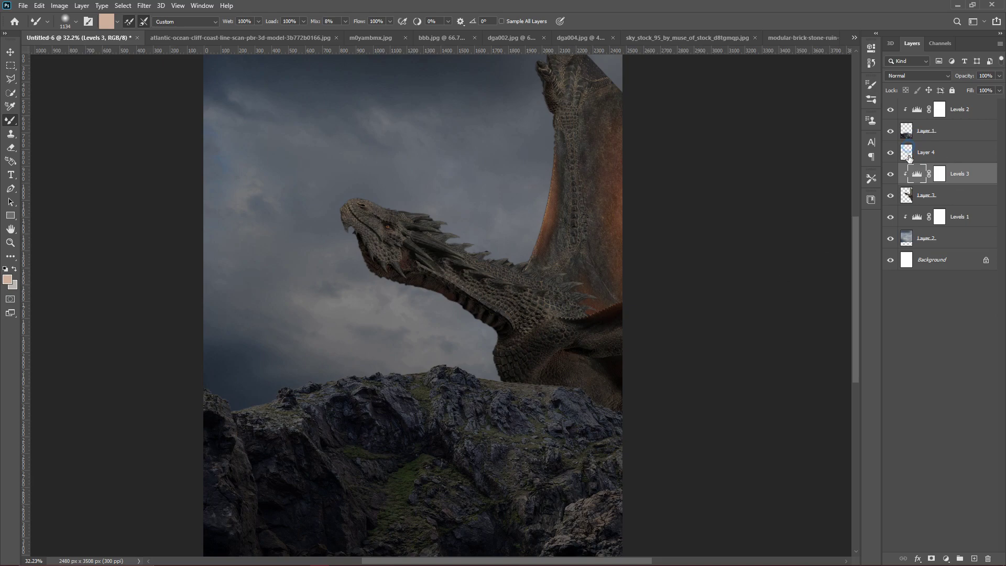
Step: Paint an orange glow along the rock horizon on Layer 4
{"action": "left_click", "coordinate": [909, 157]}
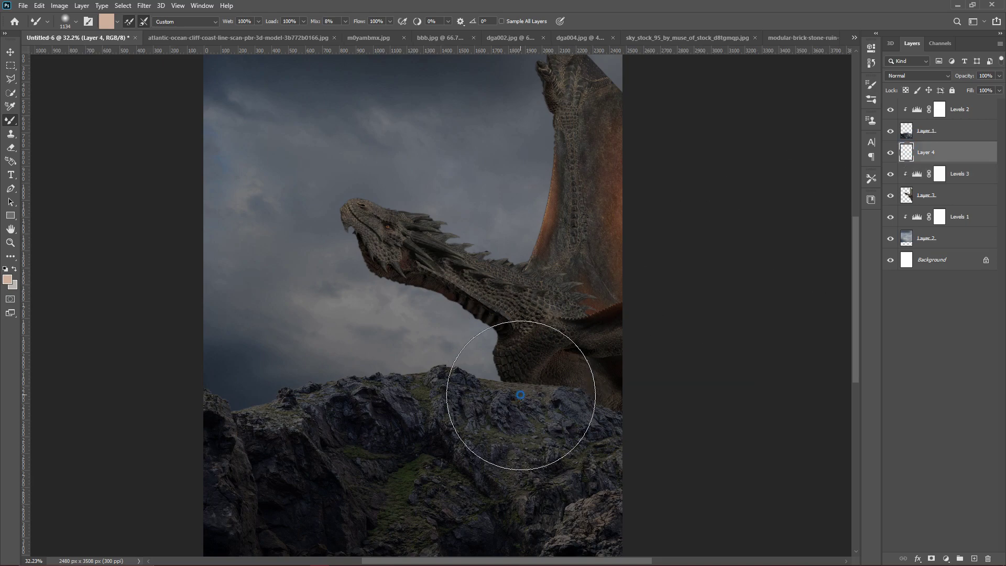
{"action": "key", "text": "i"}
{"action": "left_click", "coordinate": [8, 284]}
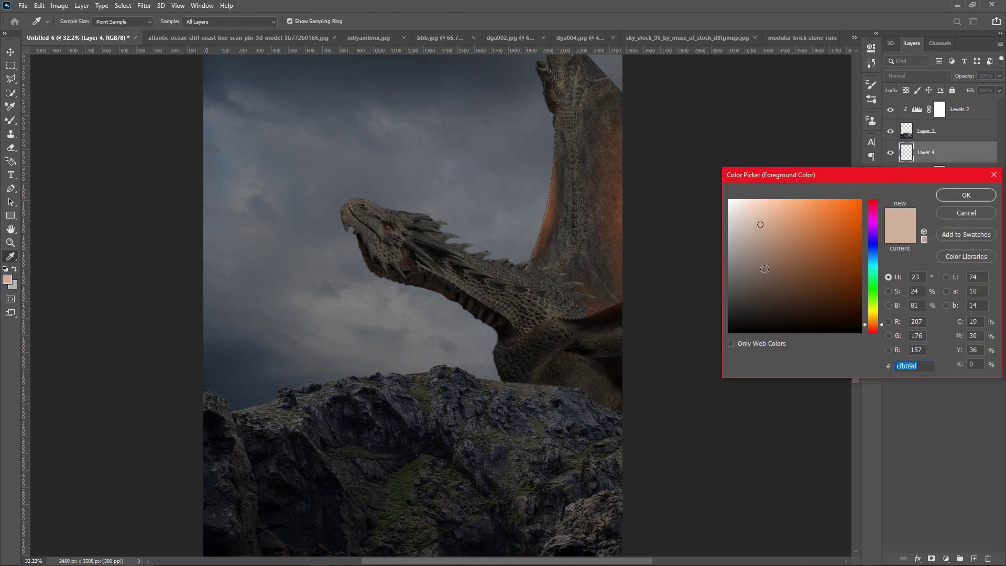
{"action": "left_click", "coordinate": [844, 198]}
{"action": "left_click", "coordinate": [970, 193]}
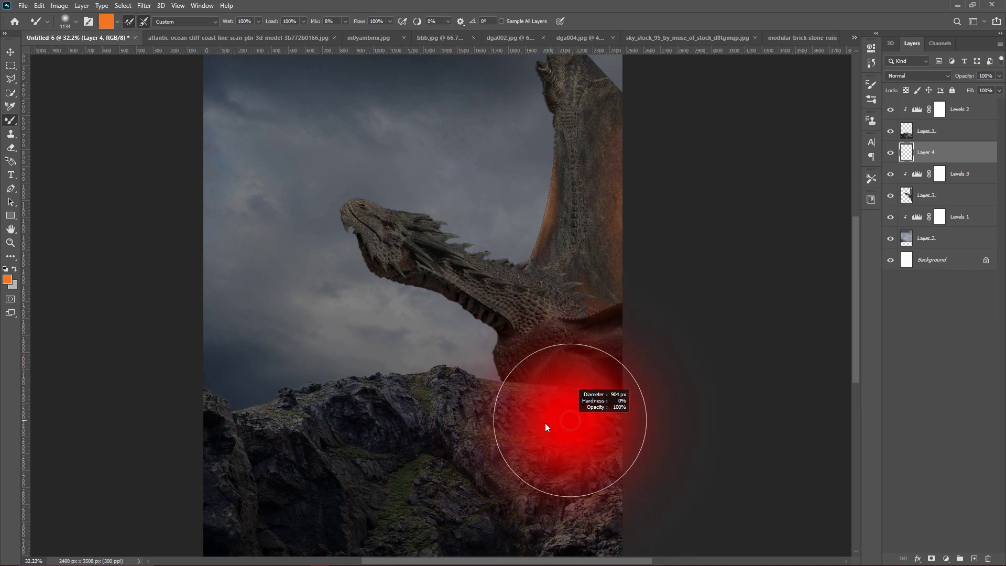
{"action": "mouse_move", "coordinate": [603, 414]}
{"action": "left_mouse_down"}
{"action": "mouse_move", "coordinate": [246, 419]}
{"action": "mouse_move", "coordinate": [388, 391]}
{"action": "left_mouse_up"}
{"action": "key", "text": "ctrl+z"}
{"action": "mouse_move", "coordinate": [526, 383]}
{"action": "left_mouse_down"}
{"action": "mouse_move", "coordinate": [640, 409]}
{"action": "mouse_move", "coordinate": [422, 393]}
{"action": "left_mouse_up"}
{"action": "scroll", "coordinate": [434, 416], "scroll_direction": "down", "scroll_amount": 3}
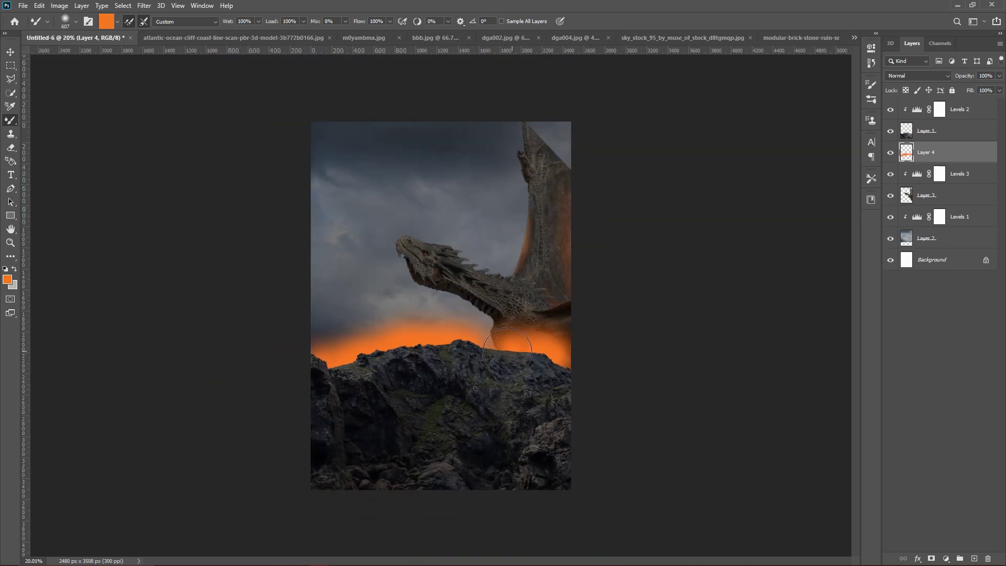
Step: Blend the Layer 4 glow in Screen mode at 58% opacity
{"action": "left_click", "coordinate": [938, 78]}
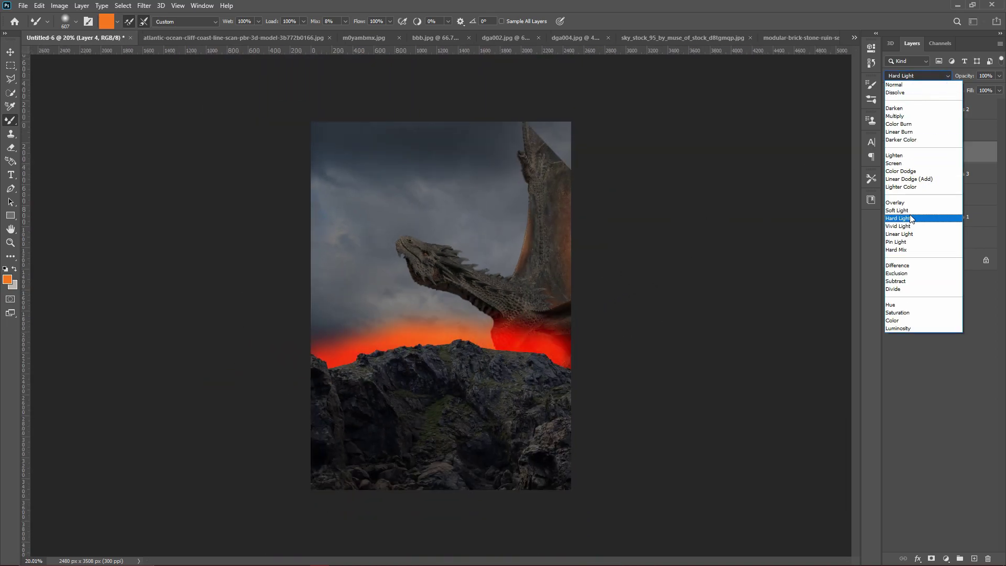
{"action": "left_click", "coordinate": [925, 227]}
{"action": "left_click_drag", "start_coordinate": [964, 77], "coordinate": [951, 76]}
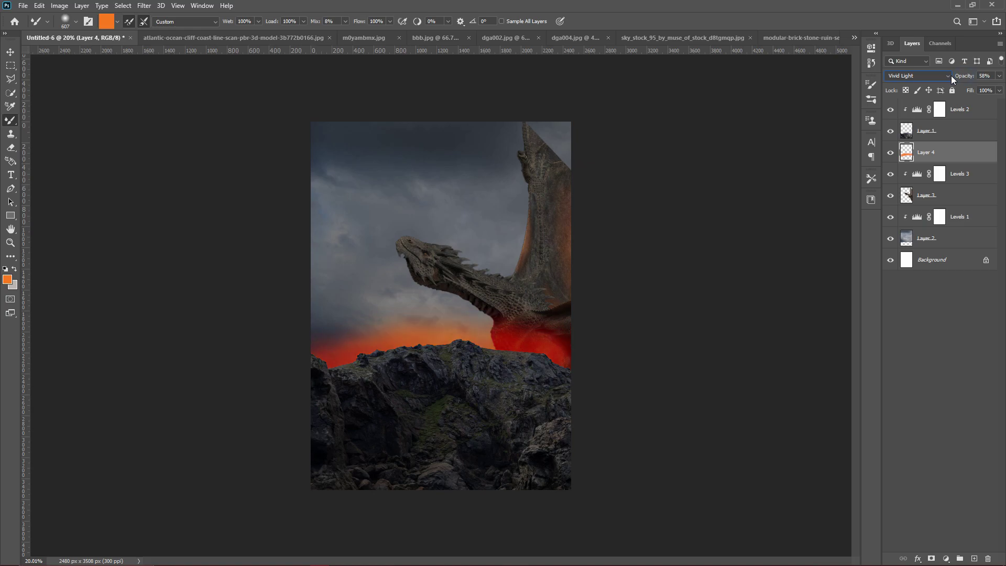
{"action": "left_click", "coordinate": [920, 76]}
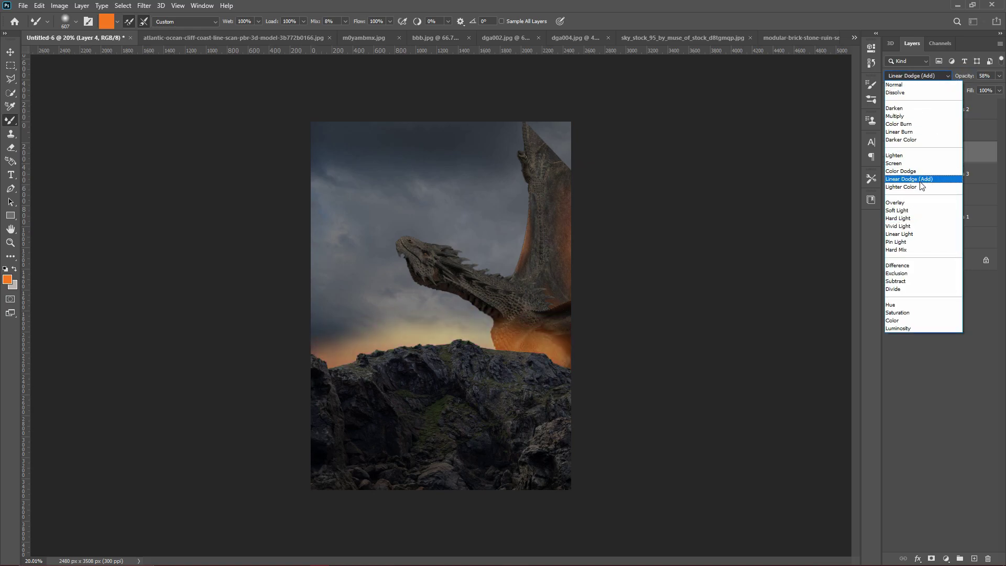
{"action": "left_click", "coordinate": [912, 161]}
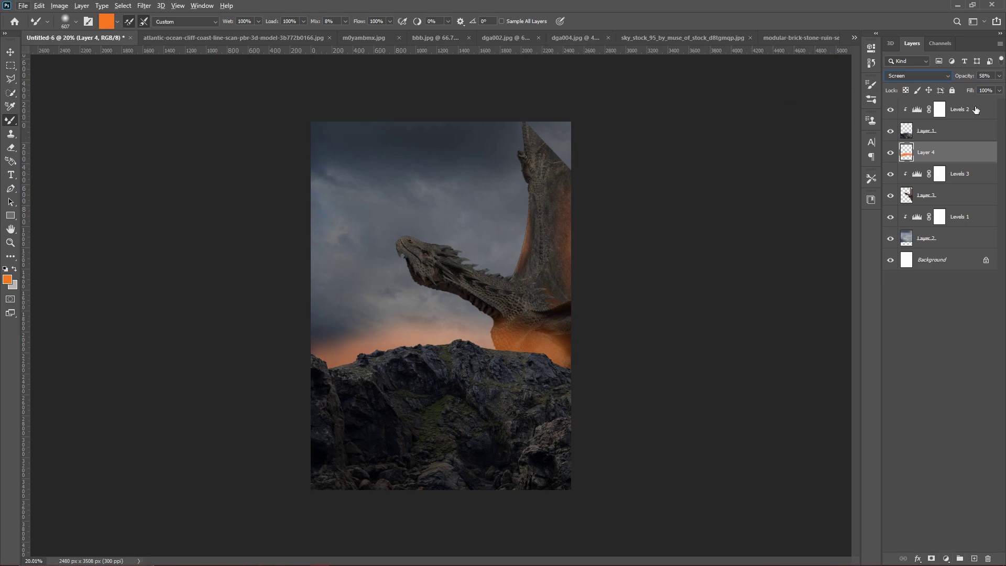
{"action": "left_click", "coordinate": [945, 559]}
Step: Add an orange Gradient Fill layer, shifted down toward the rocks, at 78% scale
{"action": "left_click", "coordinate": [944, 383]}
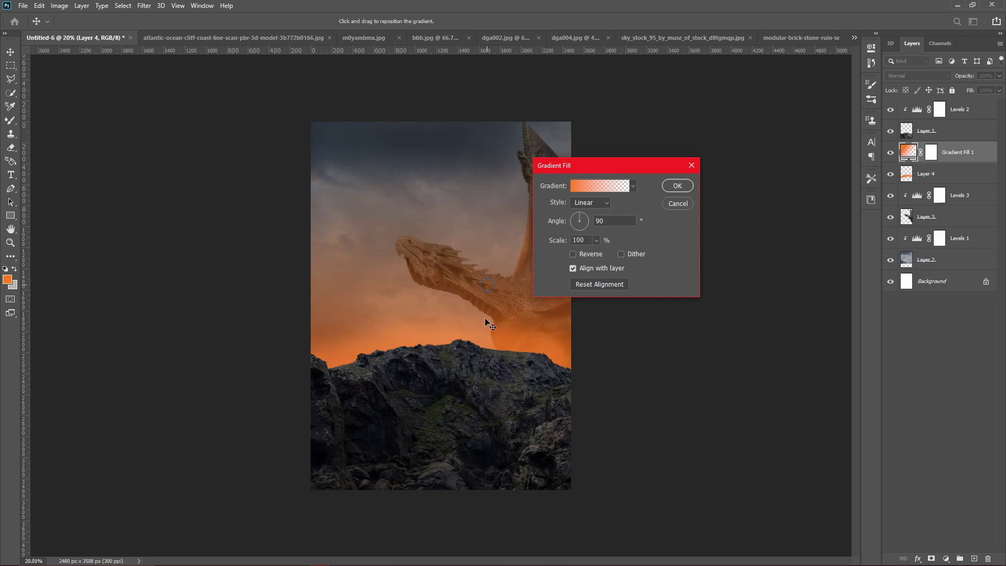
{"action": "left_click_drag", "start_coordinate": [487, 326], "coordinate": [494, 352]}
{"action": "left_click_drag", "start_coordinate": [596, 254], "coordinate": [584, 267]}
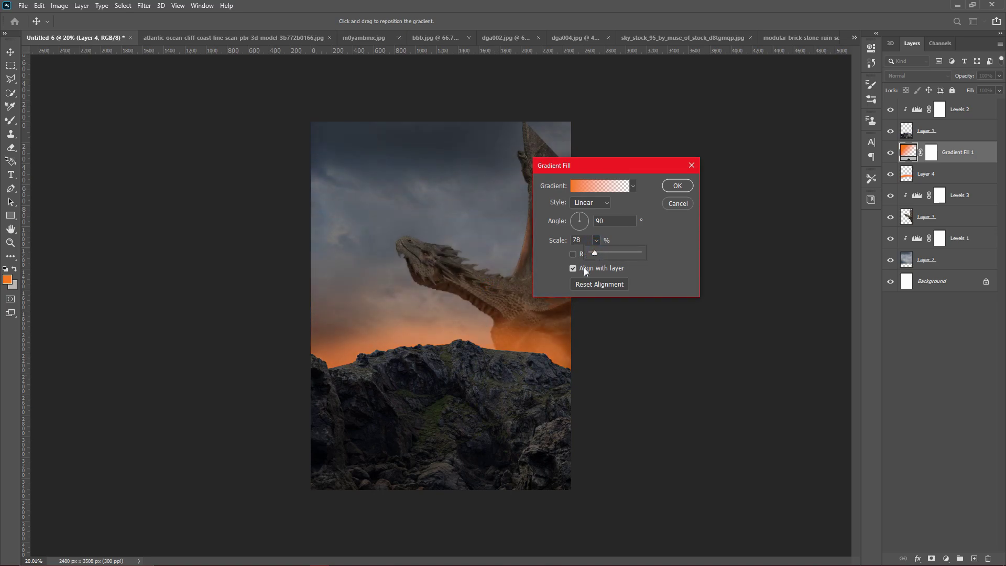
{"action": "left_click", "coordinate": [677, 183]}
{"action": "key", "text": "b"}
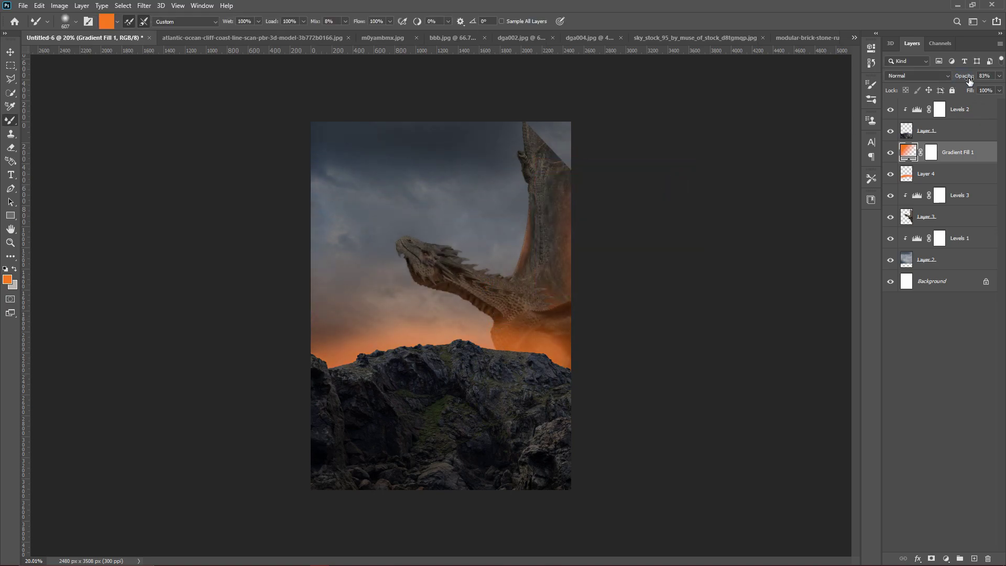
Step: Lower Layer 4's glow opacity to 24%
{"action": "left_click", "coordinate": [939, 170]}
{"action": "left_click_drag", "start_coordinate": [966, 76], "coordinate": [960, 75]}
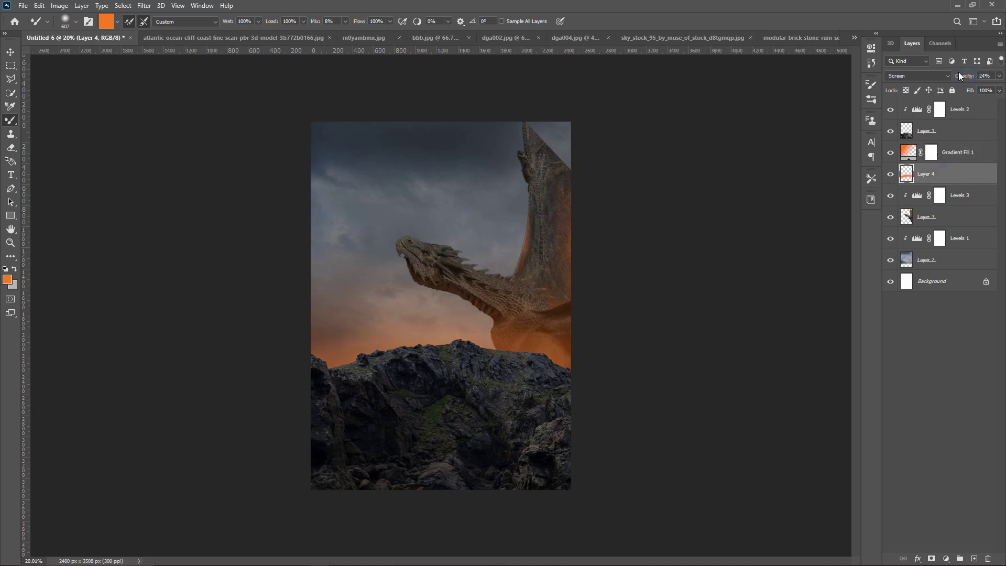
{"action": "scroll", "coordinate": [485, 337], "scroll_direction": "down", "scroll_amount": 5}
{"action": "scroll", "coordinate": [486, 337], "scroll_direction": "up", "scroll_amount": 5}
{"action": "scroll", "coordinate": [485, 338], "scroll_direction": "down", "scroll_amount": 1}
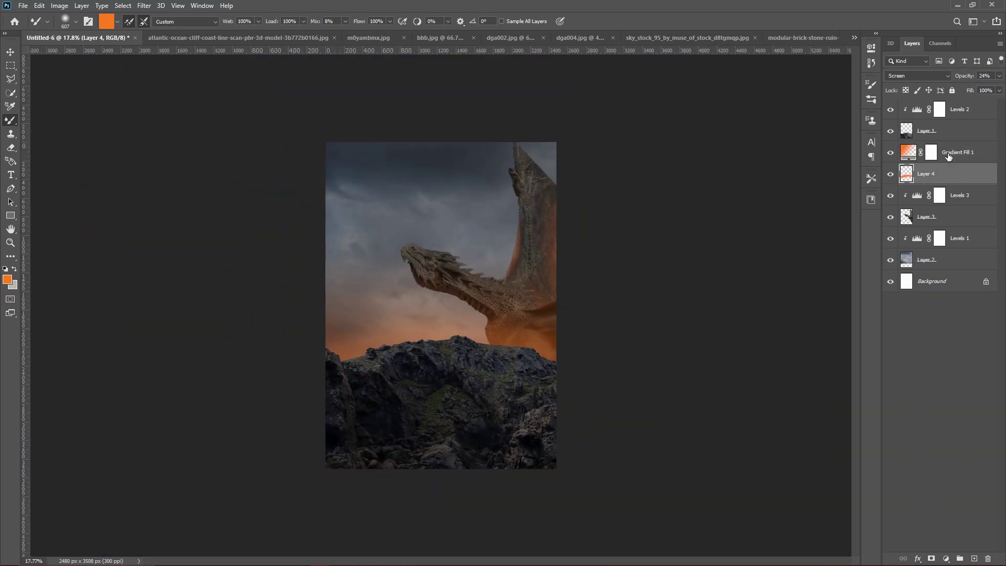
Step: Add Layer 5 with a 1507 px brush loaded with a dark blue-grey sampled from the sky
{"action": "left_click", "coordinate": [976, 558]}
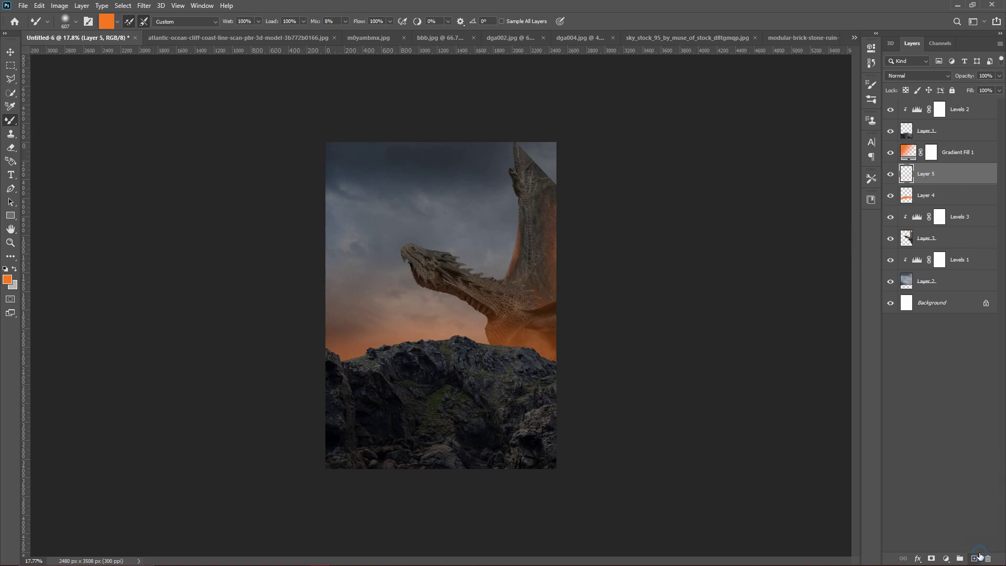
{"action": "left_click", "coordinate": [14, 106]}
{"action": "left_click", "coordinate": [12, 120]}
{"action": "key", "text": "bracketright"}
{"action": "key", "text": "bracketright"}
{"action": "key", "text": "bracketright"}
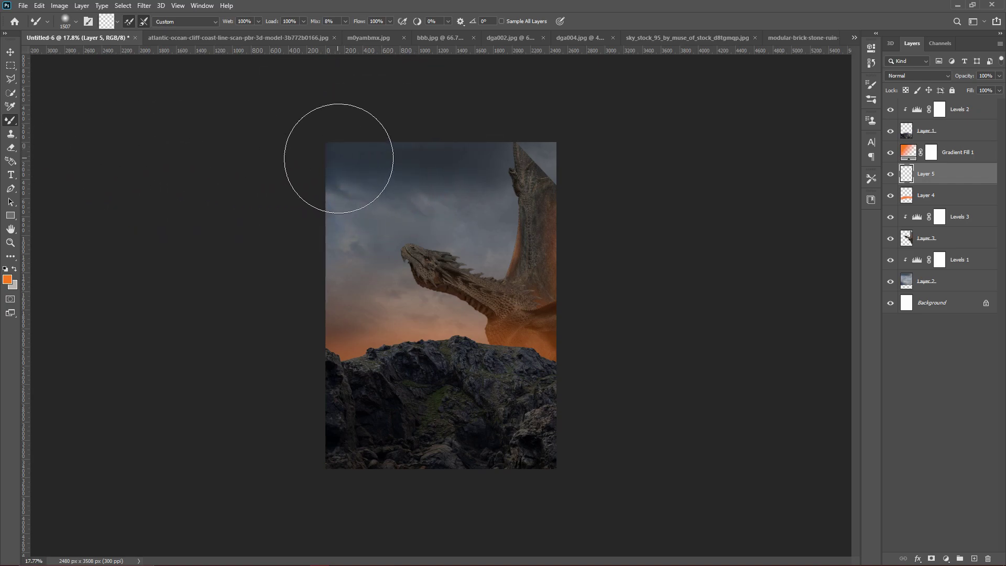
{"action": "left_click", "coordinate": [4, 282]}
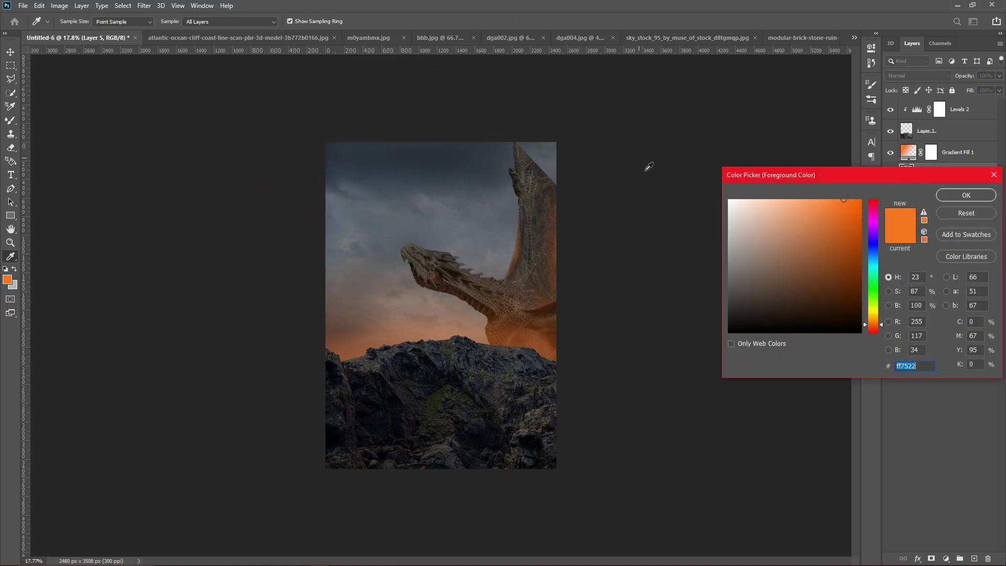
{"action": "left_click", "coordinate": [413, 165]}
{"action": "left_click", "coordinate": [969, 194]}
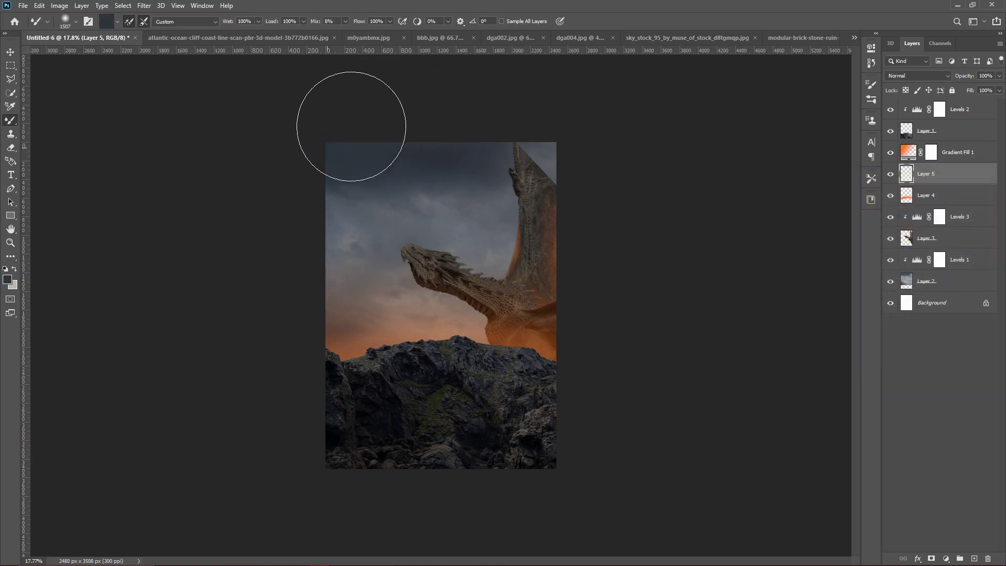
Step: Paint dark tone across the top of the sky and over the rocks
{"action": "left_click_drag", "start_coordinate": [321, 135], "coordinate": [557, 190]}
{"action": "left_click_drag", "start_coordinate": [523, 375], "coordinate": [344, 414]}
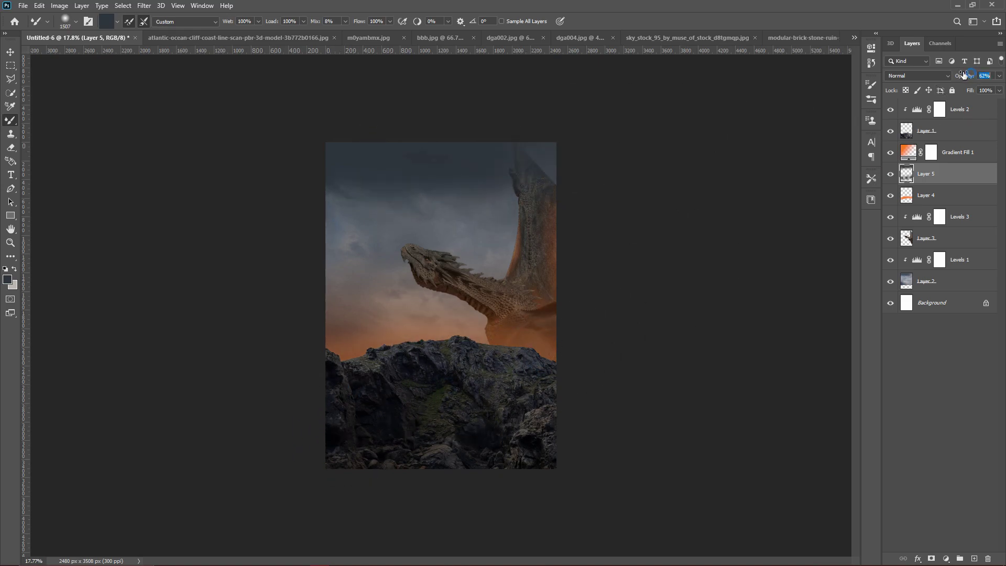
{"action": "scroll", "coordinate": [546, 328], "scroll_direction": "down", "scroll_amount": 1}
{"action": "scroll", "coordinate": [545, 328], "scroll_direction": "up", "scroll_amount": 2}
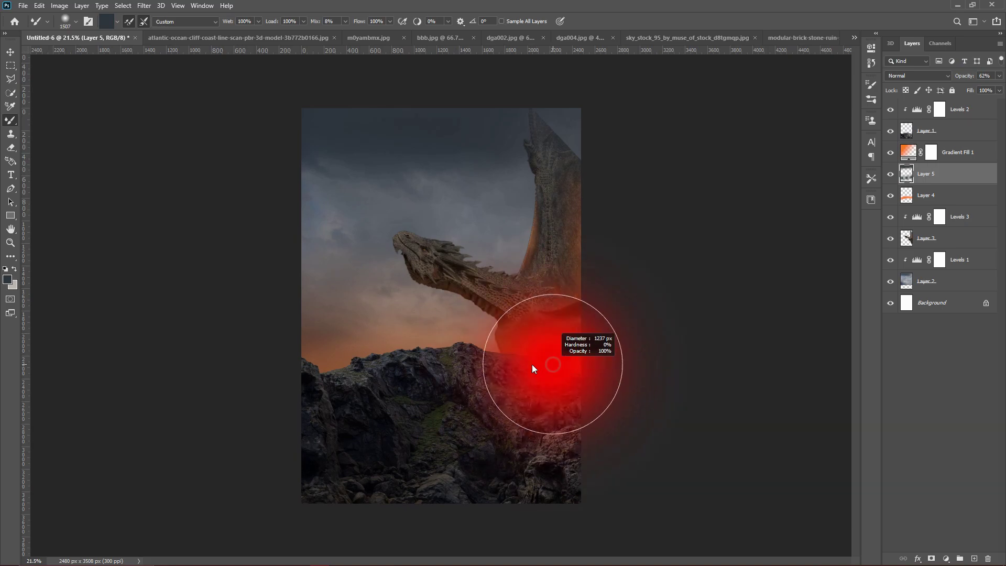
{"action": "left_click_drag", "start_coordinate": [533, 369], "coordinate": [512, 360]}
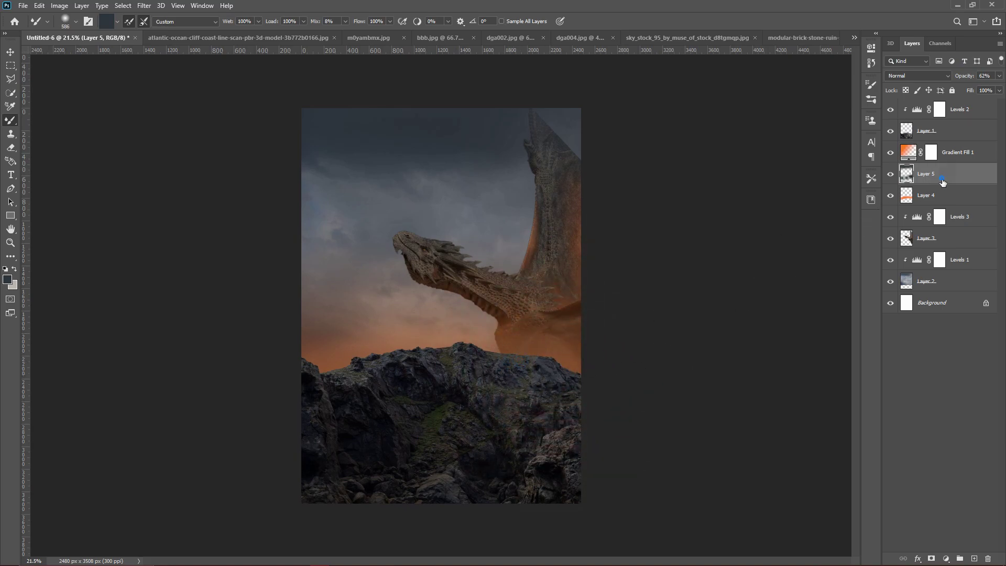
Step: Move Layer 5 below Layer 4 and resize the brush to about 977 px
{"action": "left_click_drag", "start_coordinate": [943, 181], "coordinate": [943, 206]}
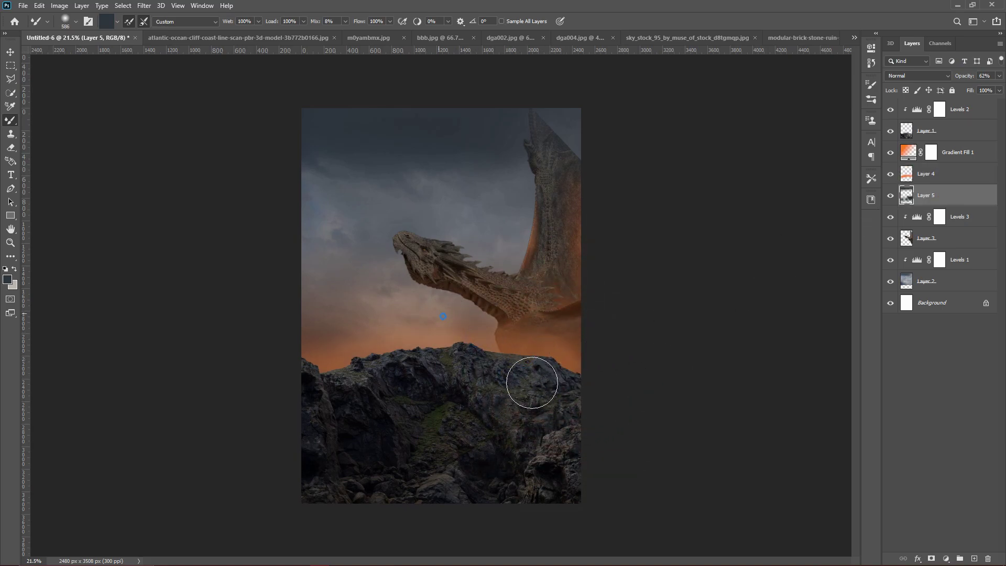
{"action": "left_click_drag", "start_coordinate": [524, 355], "coordinate": [556, 355]}
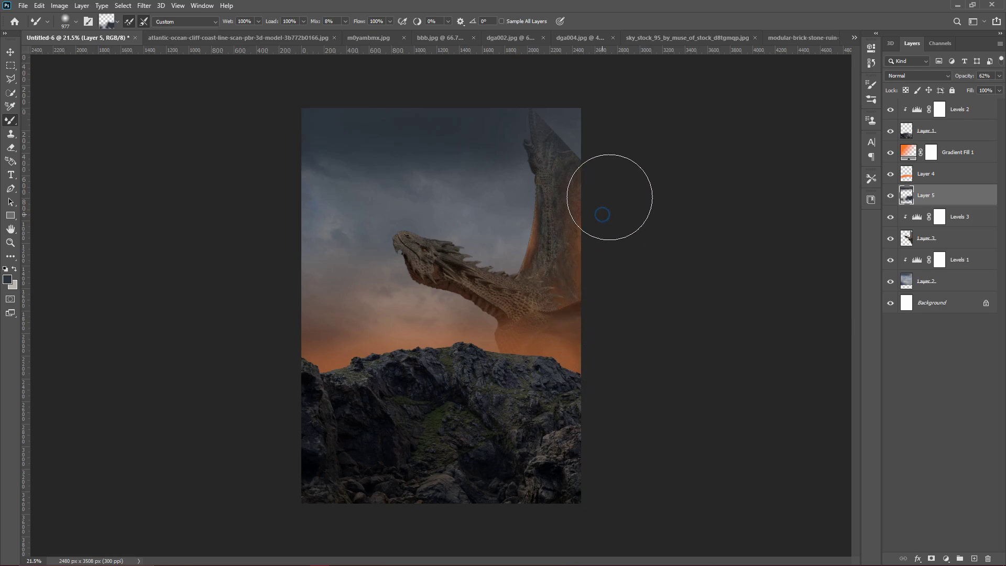
{"action": "scroll", "coordinate": [535, 333], "scroll_direction": "down", "scroll_amount": 3}
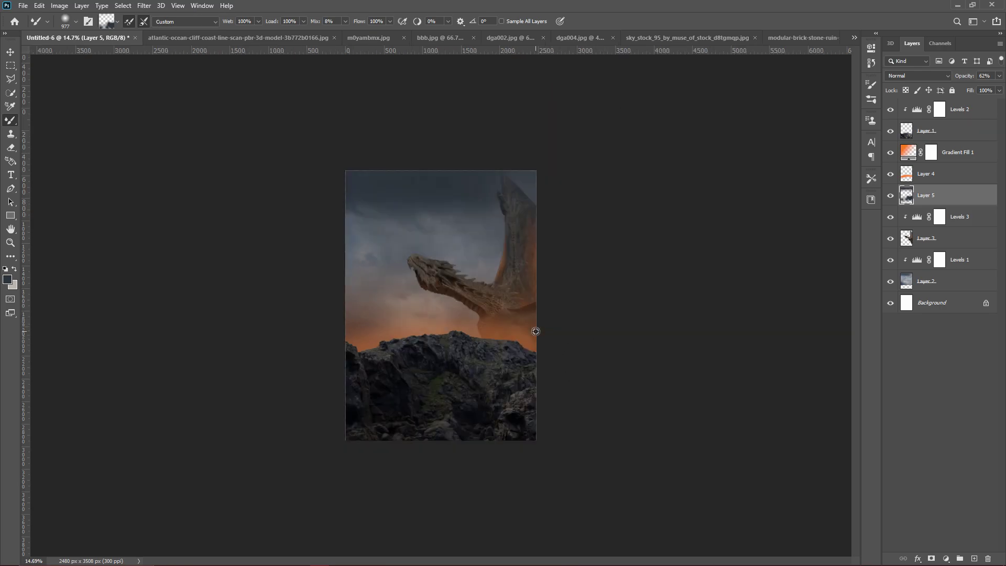
{"action": "scroll", "coordinate": [542, 356], "scroll_direction": "down", "scroll_amount": 2}
{"action": "scroll", "coordinate": [541, 357], "scroll_direction": "up", "scroll_amount": 4}
{"action": "scroll", "coordinate": [720, 327], "scroll_direction": "up", "scroll_amount": 2}
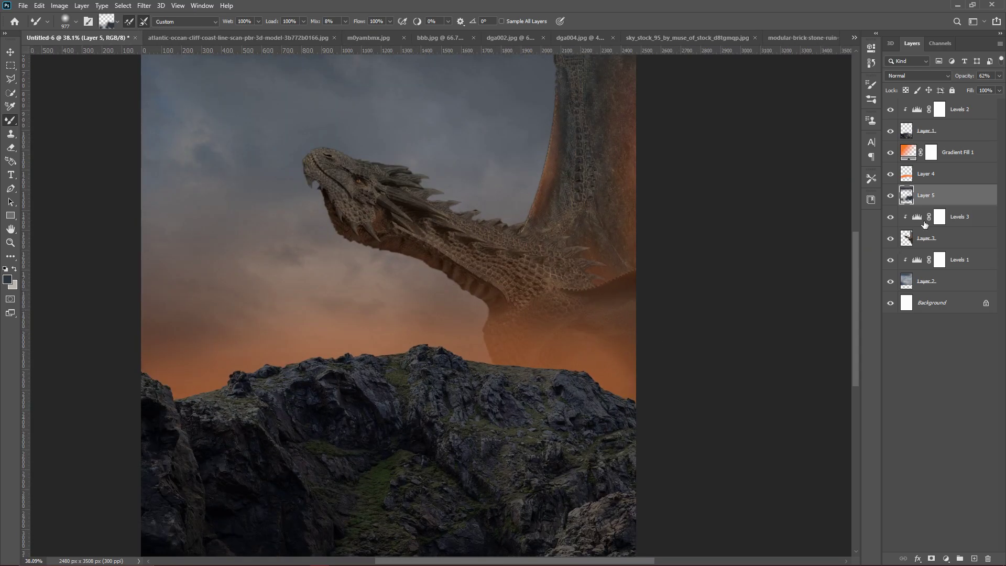
Step: Paint the Levels 3 mask under the dragon's neck with a roughly 525 px brush
{"action": "left_click", "coordinate": [905, 137]}
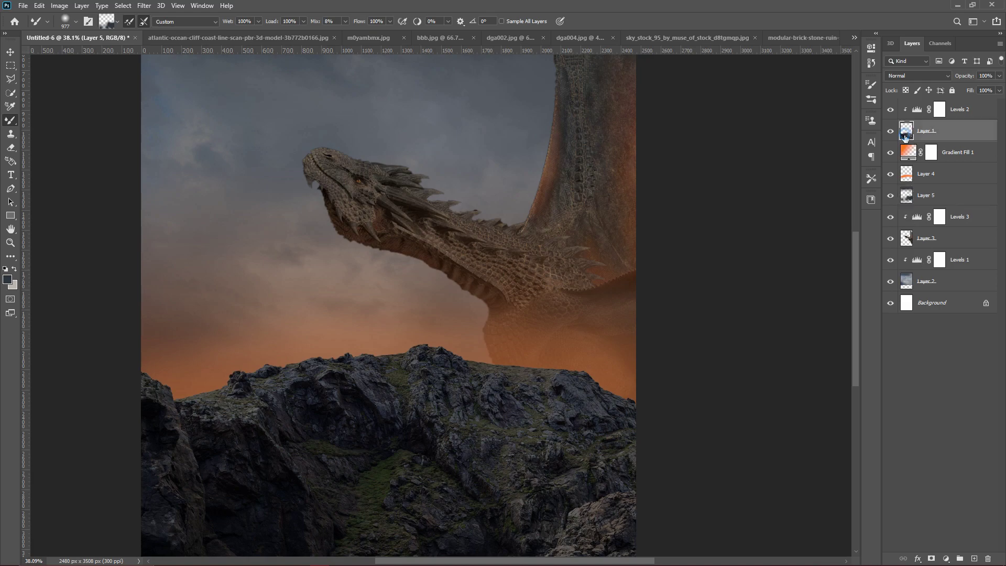
{"action": "double_click", "coordinate": [918, 110]}
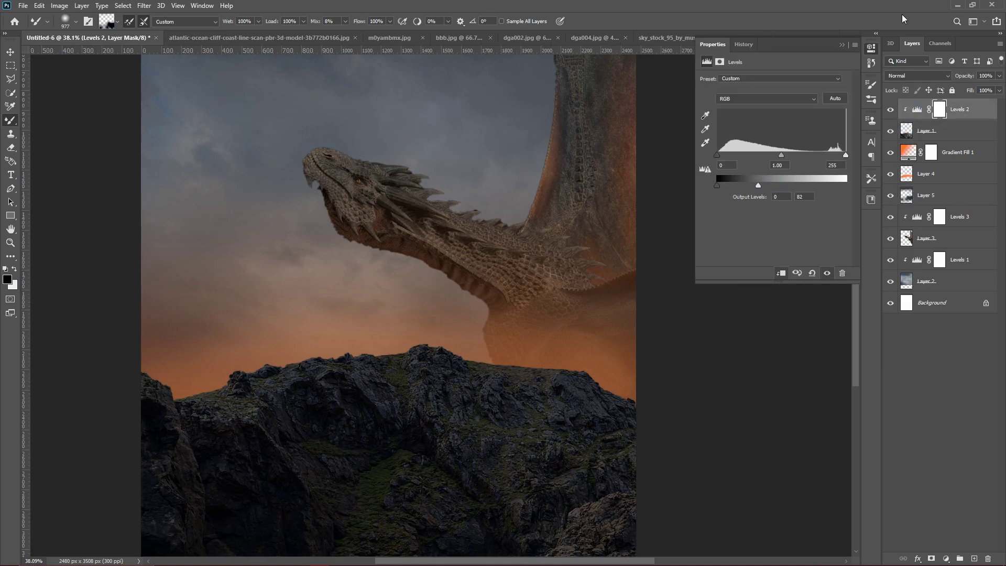
{"action": "left_click", "coordinate": [843, 45]}
{"action": "left_click_drag", "start_coordinate": [322, 351], "coordinate": [278, 350]}
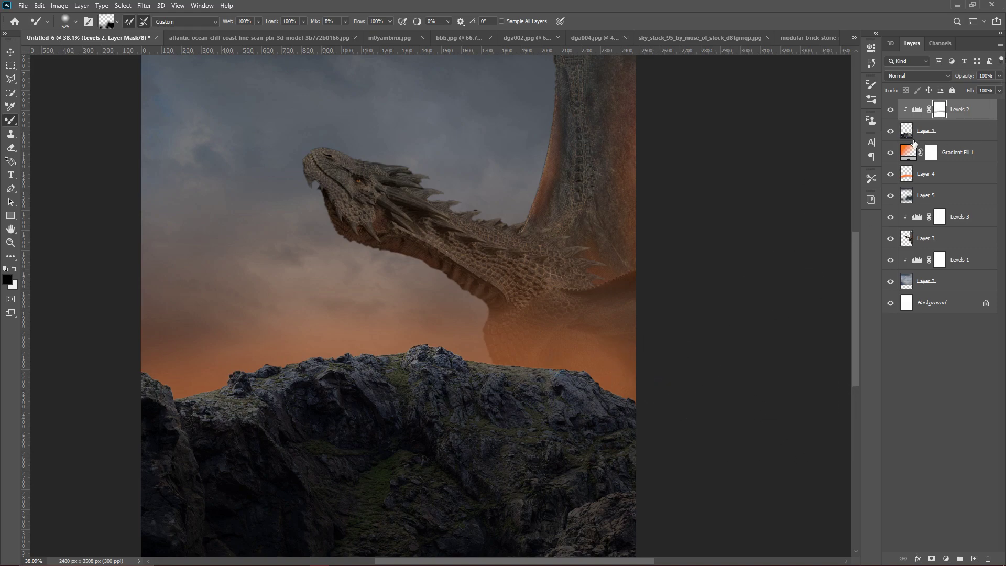
{"action": "left_click", "coordinate": [940, 217]}
{"action": "left_click_drag", "start_coordinate": [423, 288], "coordinate": [488, 294]}
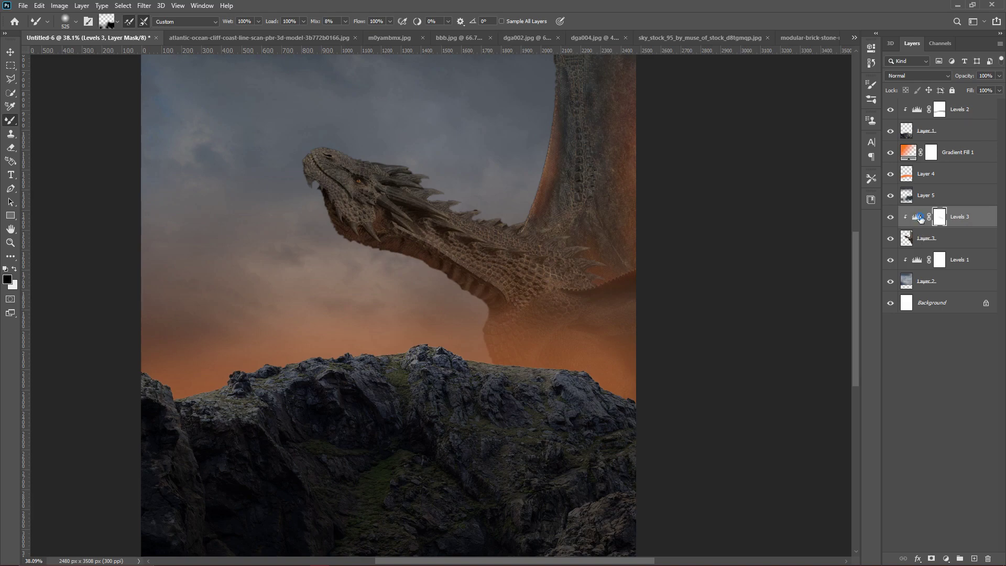
Step: Lower Levels 3 output white to 121 and add empty Layer 6 above it
{"action": "double_click", "coordinate": [917, 217]}
{"action": "left_click_drag", "start_coordinate": [797, 185], "coordinate": [773, 187]}
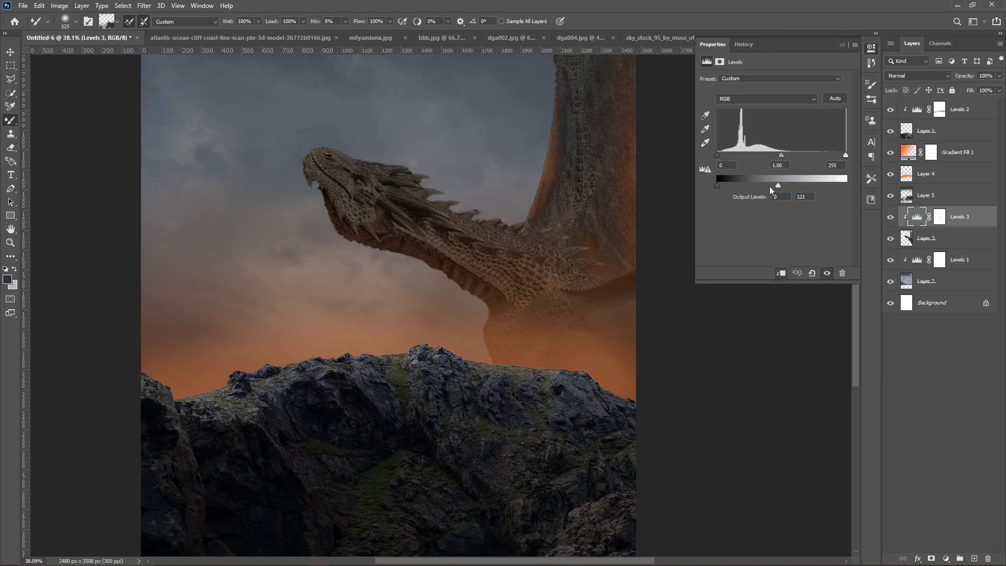
{"action": "left_click", "coordinate": [853, 45]}
{"action": "left_click", "coordinate": [442, 291]}
{"action": "left_click", "coordinate": [492, 223]}
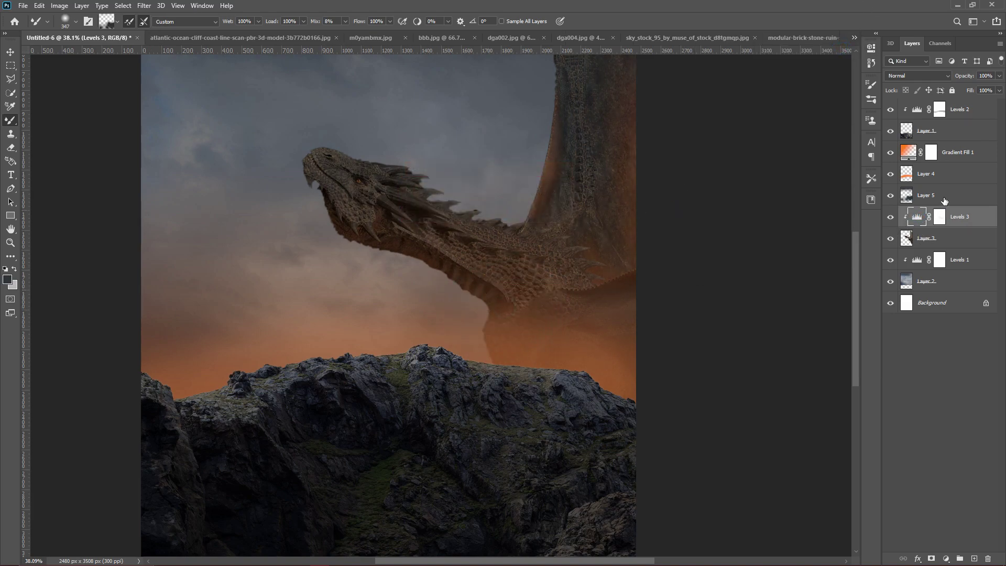
{"action": "left_click", "coordinate": [940, 216]}
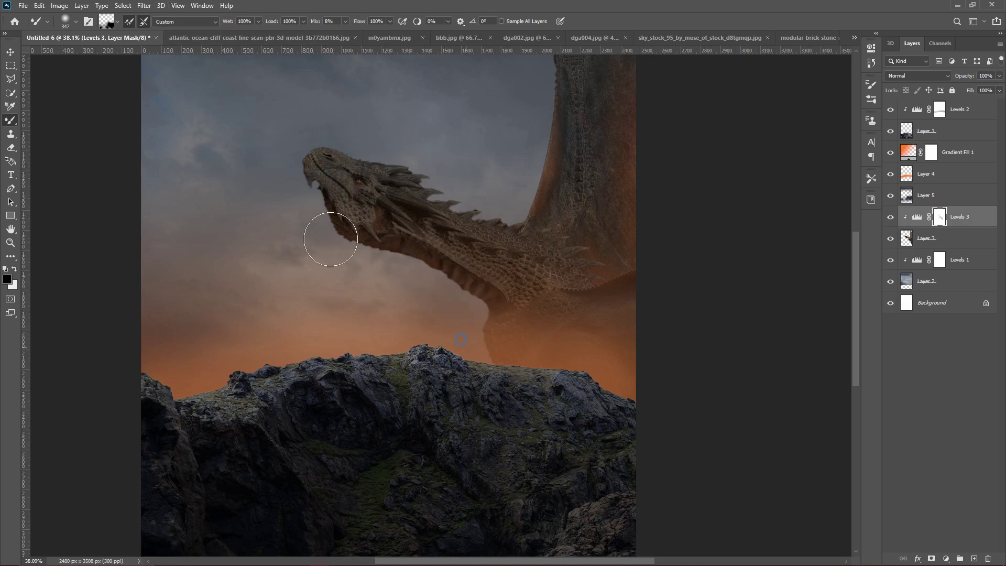
{"action": "scroll", "coordinate": [558, 199], "scroll_direction": "down", "scroll_amount": 2}
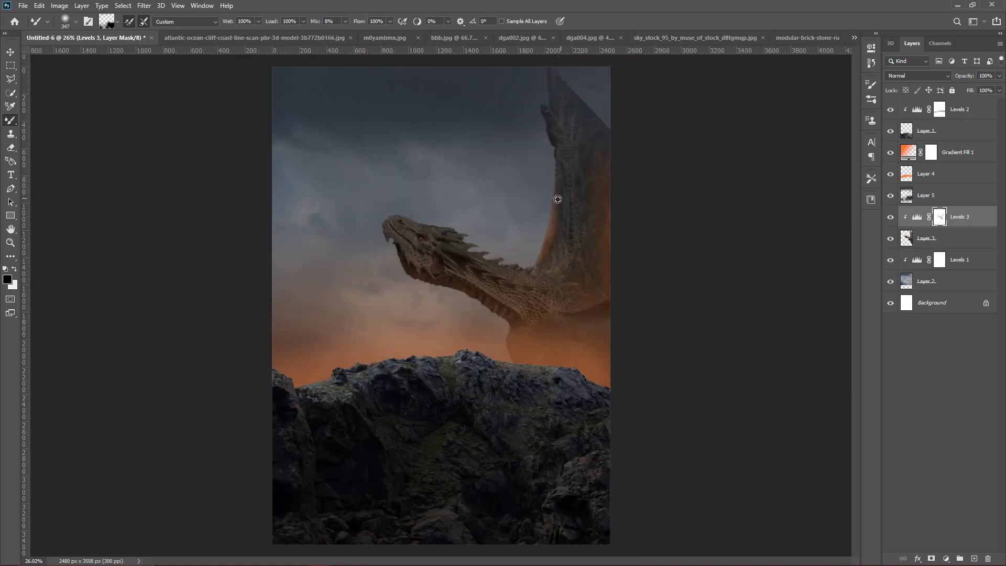
{"action": "scroll", "coordinate": [541, 197], "scroll_direction": "down", "scroll_amount": 2}
{"action": "scroll", "coordinate": [646, 294], "scroll_direction": "up", "scroll_amount": 4}
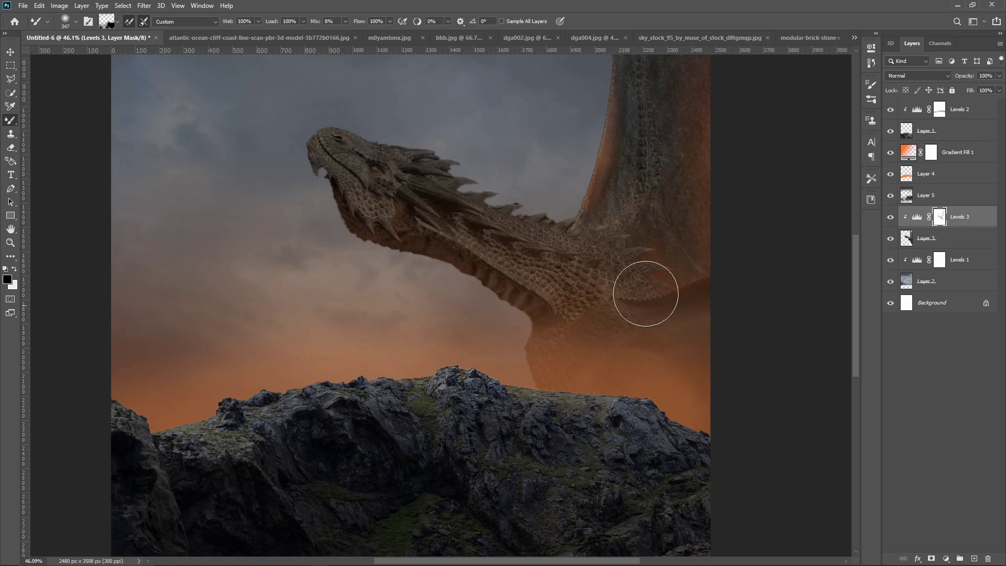
{"action": "left_click", "coordinate": [972, 560]}
Step: Clip the new Layer 6 to the dragon and choose an orange foreground colour
{"action": "right_click", "coordinate": [938, 216]}
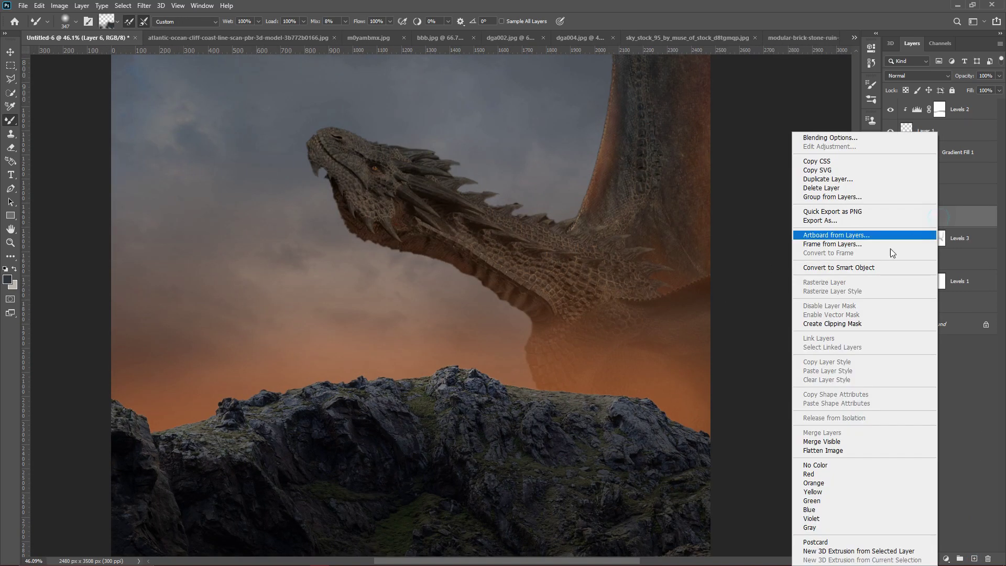
{"action": "left_click", "coordinate": [833, 320]}
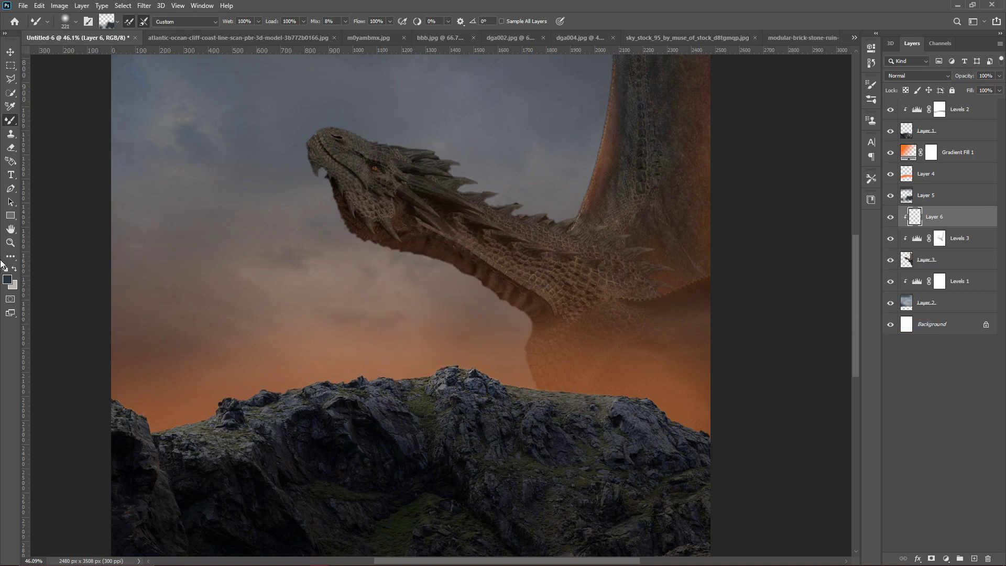
{"action": "left_click", "coordinate": [8, 280]}
{"action": "left_click_drag", "start_coordinate": [873, 254], "coordinate": [878, 320]}
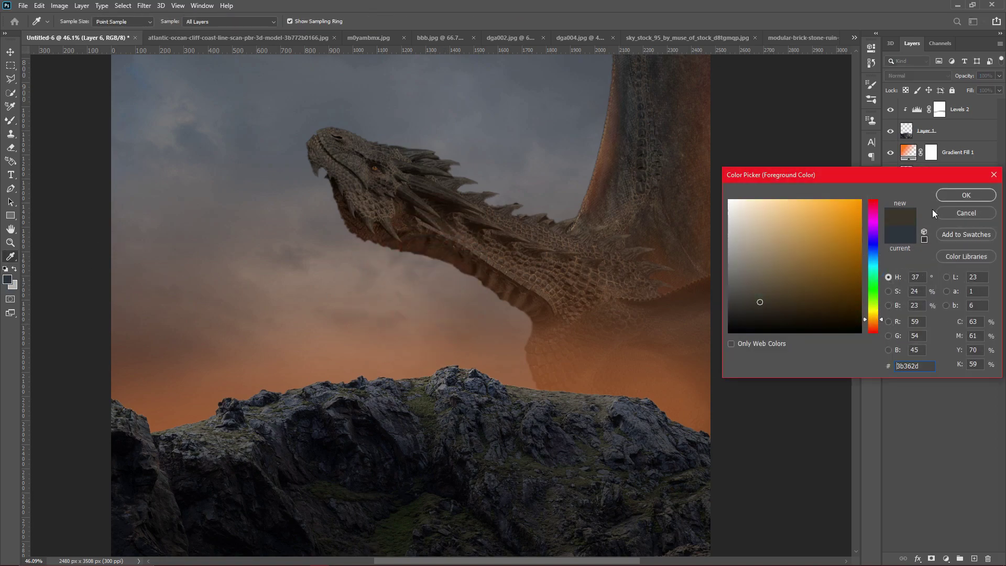
{"action": "left_click", "coordinate": [967, 195]}
Step: Soften the dragon's neck edge into the haze and switch to a bright saturated orange
{"action": "scroll", "coordinate": [513, 310], "scroll_direction": "up", "scroll_amount": 2}
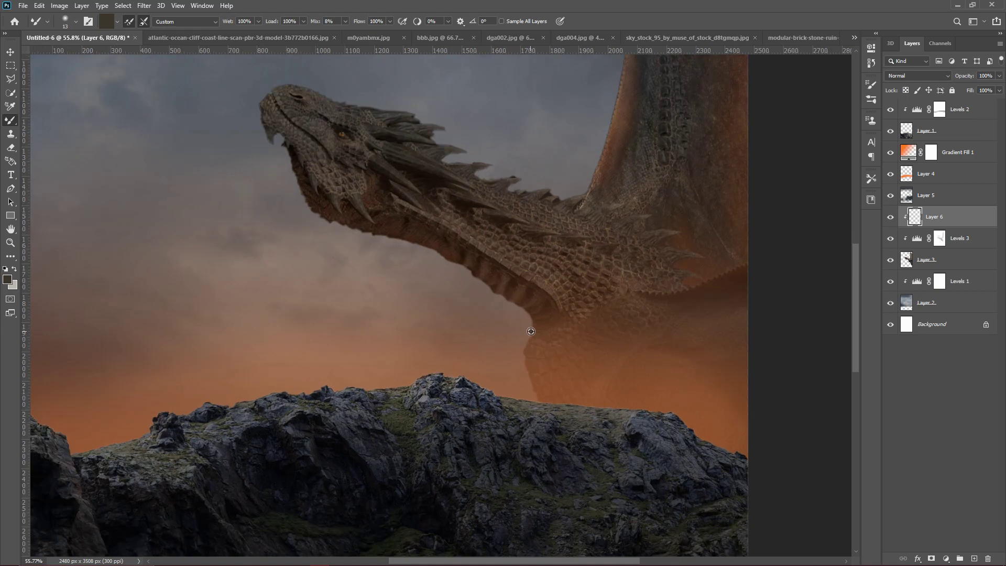
{"action": "scroll", "coordinate": [513, 305], "scroll_direction": "up", "scroll_amount": 3}
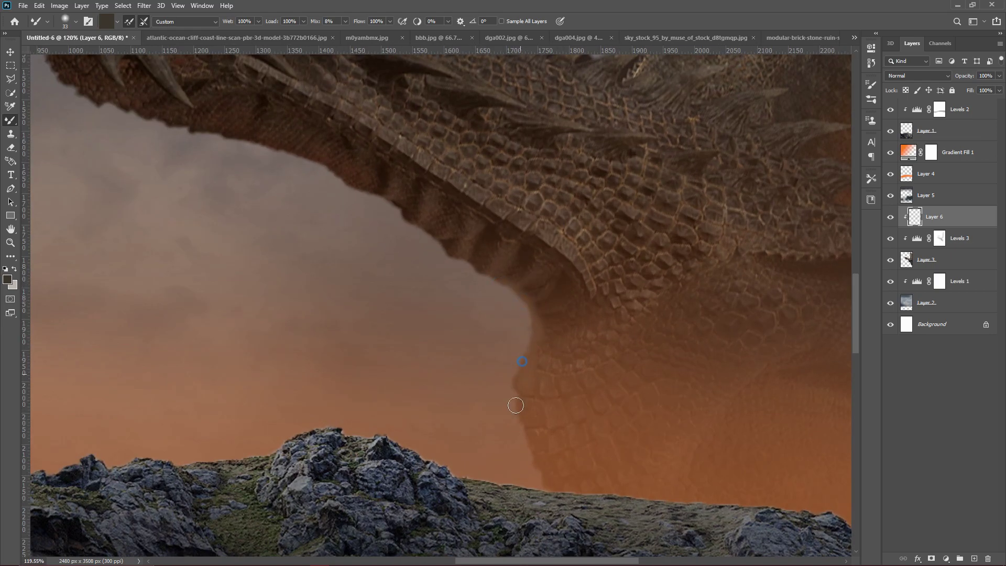
{"action": "left_click_drag", "start_coordinate": [425, 249], "coordinate": [390, 214]}
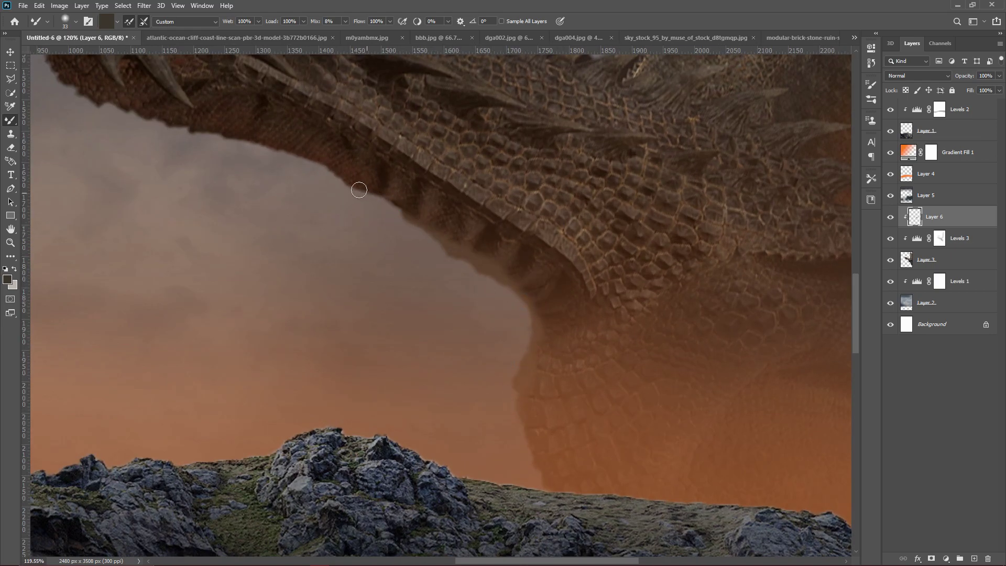
{"action": "left_click", "coordinate": [8, 278]}
{"action": "left_click", "coordinate": [861, 214]}
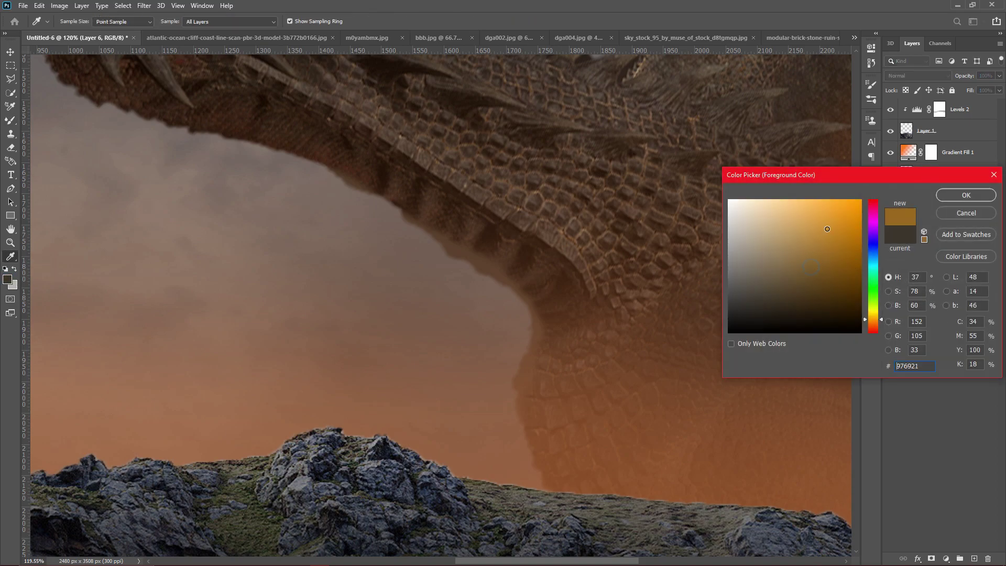
{"action": "left_click", "coordinate": [966, 195]}
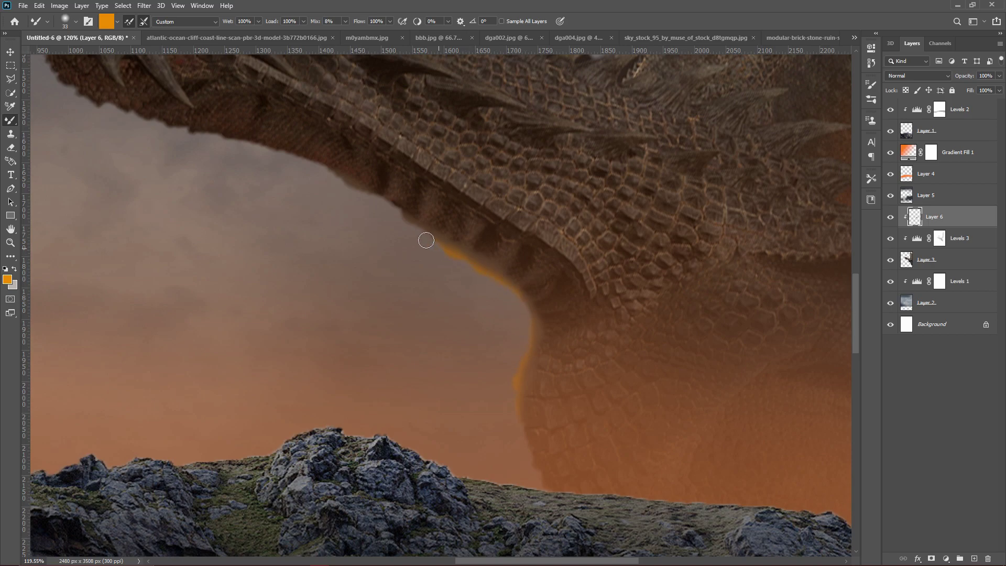
Step: Paint an orange rim light along the neck's underside and lower the layer to 58% opacity
{"action": "scroll", "coordinate": [389, 240], "scroll_direction": "down", "scroll_amount": 1}
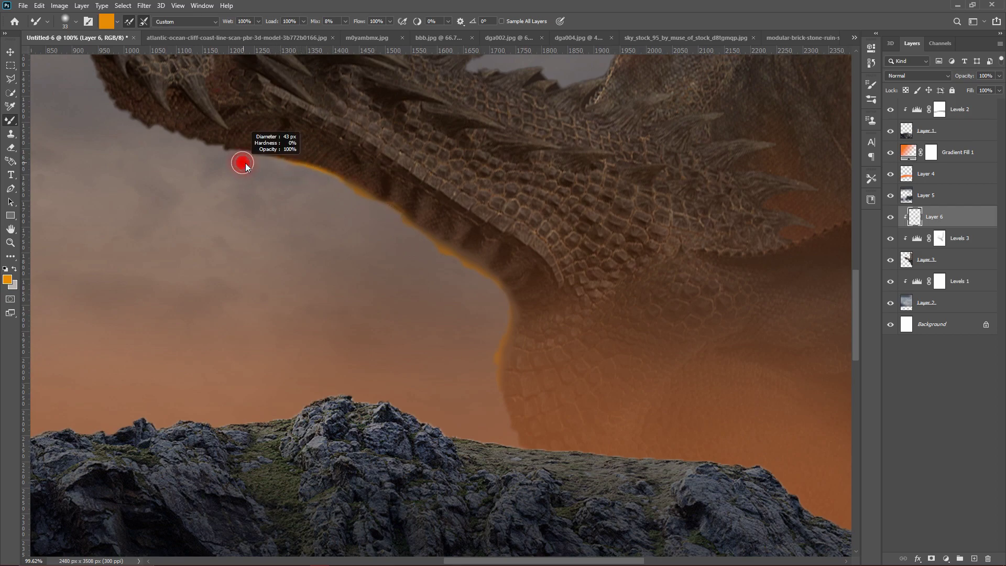
{"action": "left_click_drag", "start_coordinate": [240, 160], "coordinate": [276, 172]}
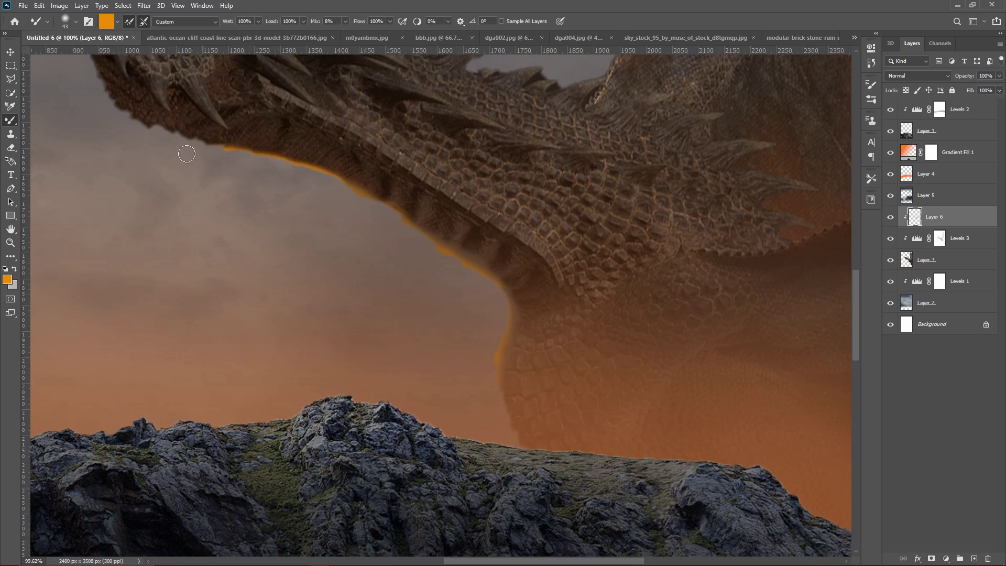
{"action": "key", "text": "ctrl+z"}
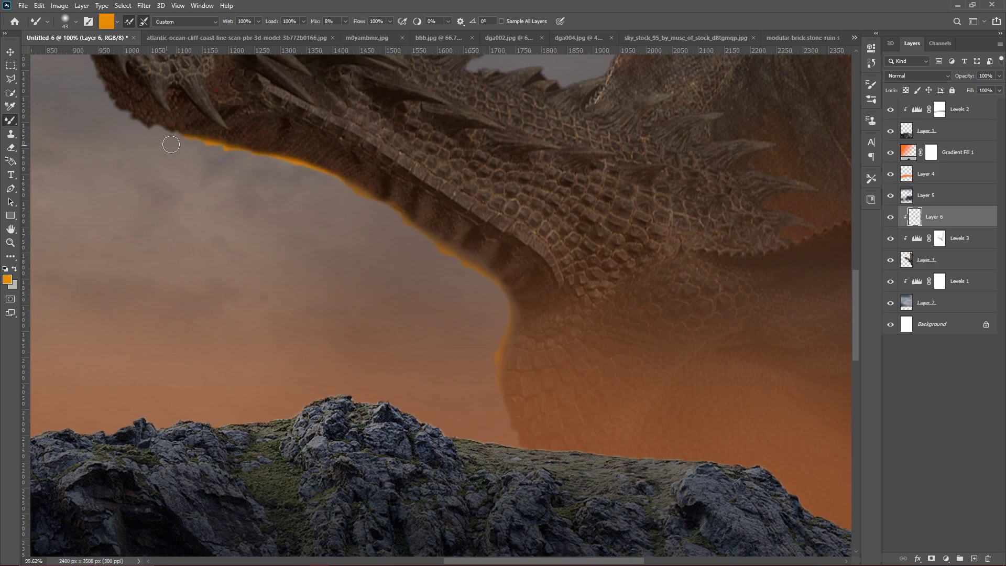
{"action": "left_click_drag", "start_coordinate": [171, 144], "coordinate": [97, 127]}
{"action": "scroll", "coordinate": [184, 164], "scroll_direction": "down", "scroll_amount": 3}
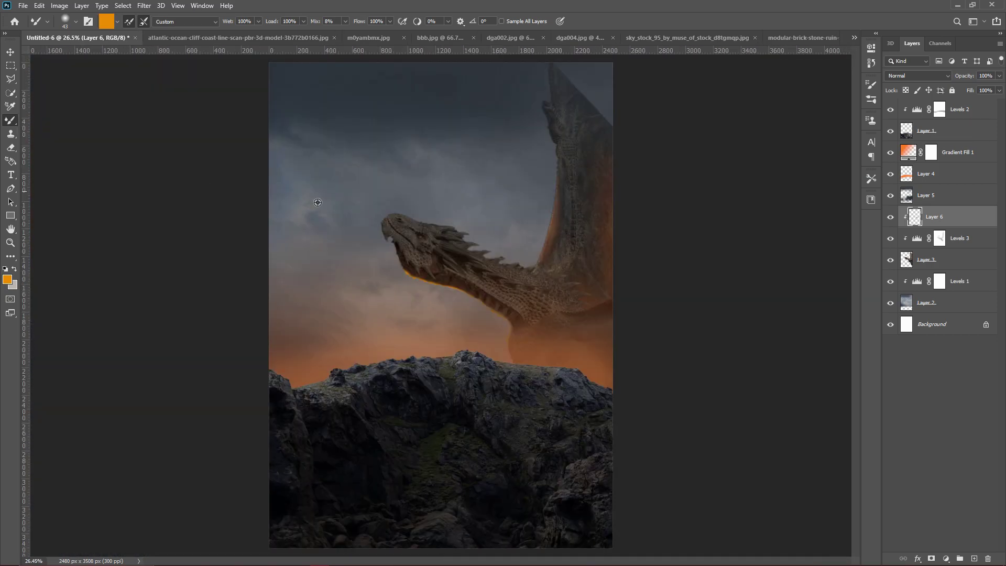
{"action": "scroll", "coordinate": [314, 205], "scroll_direction": "up", "scroll_amount": 3}
{"action": "scroll", "coordinate": [352, 184], "scroll_direction": "up", "scroll_amount": 3}
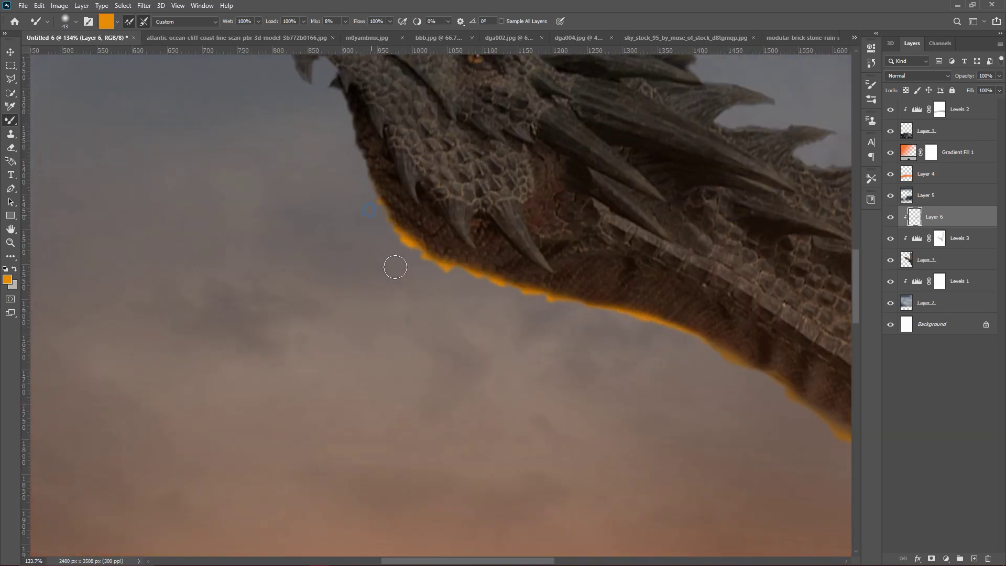
{"action": "scroll", "coordinate": [367, 218], "scroll_direction": "down", "scroll_amount": 5}
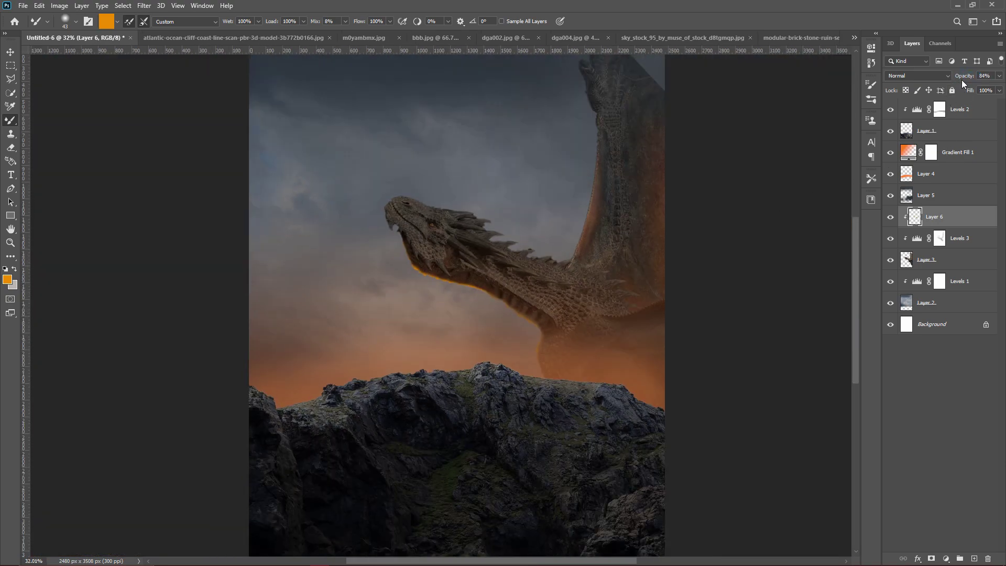
{"action": "left_click_drag", "start_coordinate": [961, 80], "coordinate": [946, 99]}
Step: Add Layer 7 and clip it to the layers beneath
{"action": "left_click", "coordinate": [972, 559]}
{"action": "scroll", "coordinate": [460, 314], "scroll_direction": "up", "scroll_amount": 2}
{"action": "scroll", "coordinate": [516, 315], "scroll_direction": "up", "scroll_amount": 2}
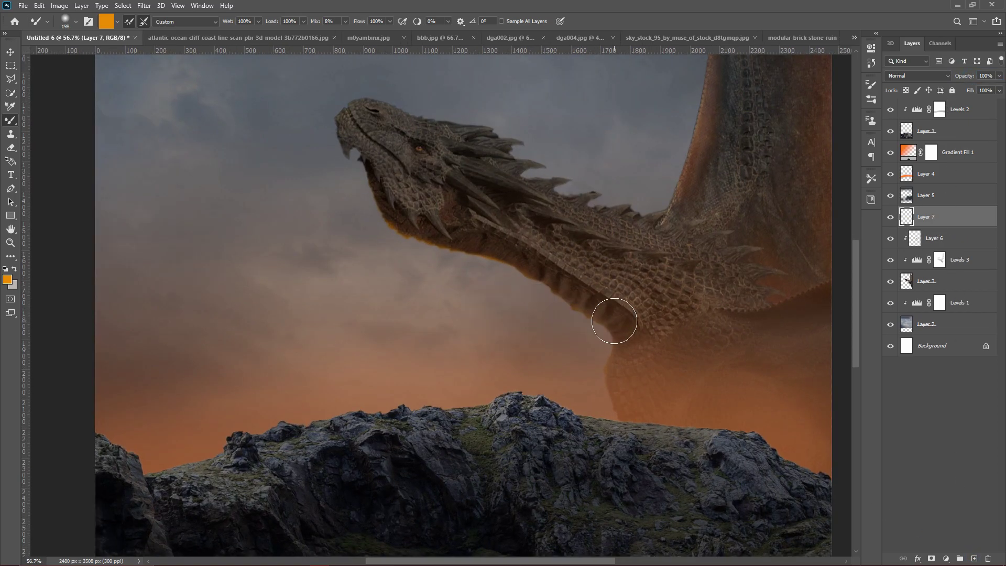
{"action": "right_click", "coordinate": [919, 223]}
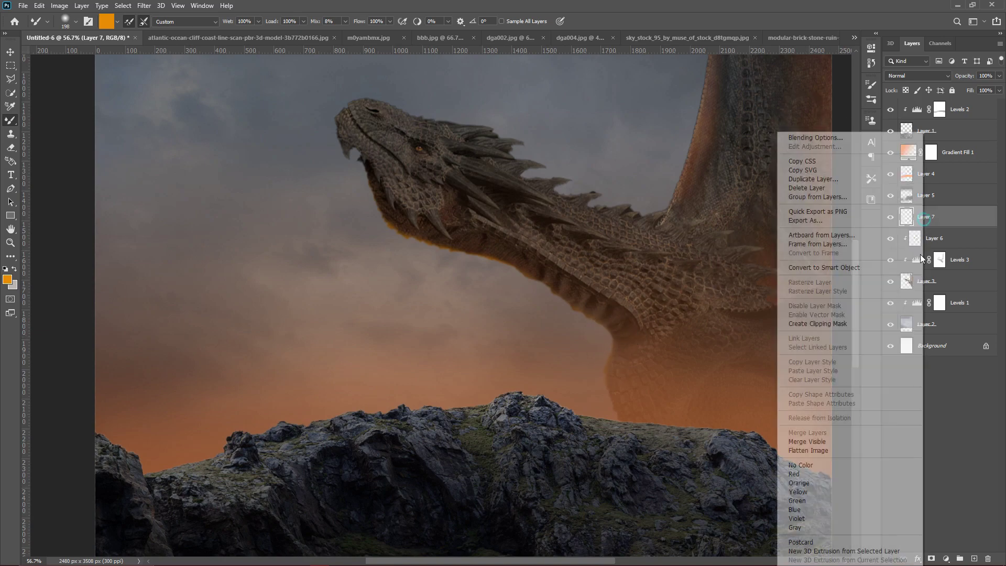
{"action": "left_click", "coordinate": [838, 321]}
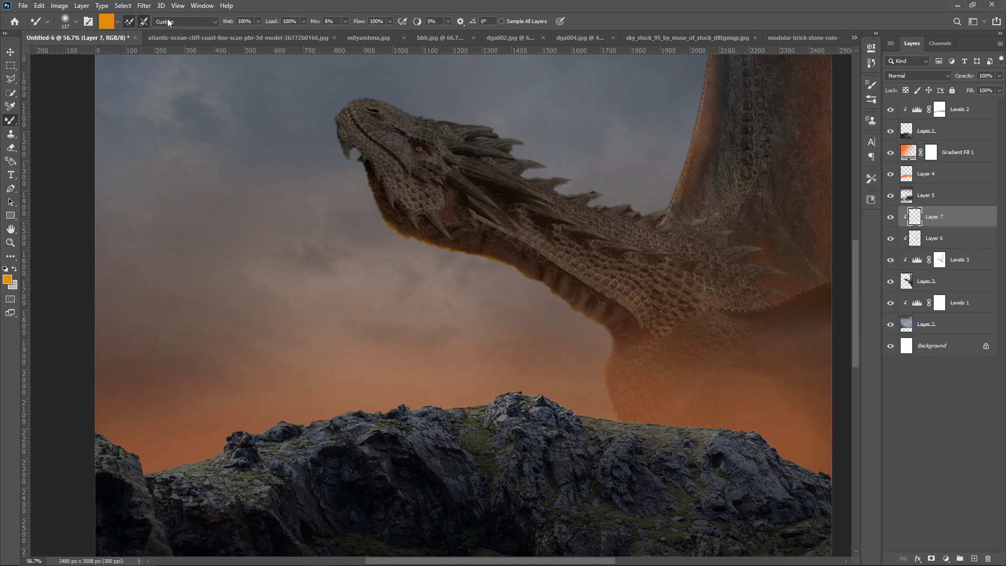
Step: Paint a broad orange glow under the neck, blended as Soft Light at 41% opacity
{"action": "mouse_move", "coordinate": [488, 292]}
{"action": "left_mouse_down"}
{"action": "mouse_move", "coordinate": [555, 317]}
{"action": "mouse_move", "coordinate": [404, 315]}
{"action": "left_mouse_up"}
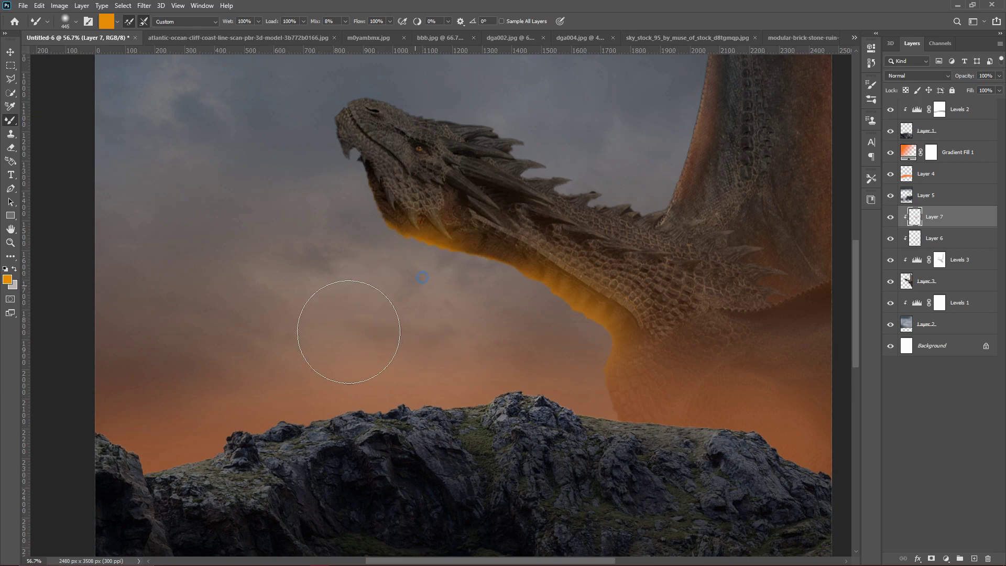
{"action": "left_click_drag", "start_coordinate": [422, 277], "coordinate": [461, 294]}
{"action": "left_click_drag", "start_coordinate": [957, 78], "coordinate": [950, 79]}
{"action": "left_click", "coordinate": [917, 76]}
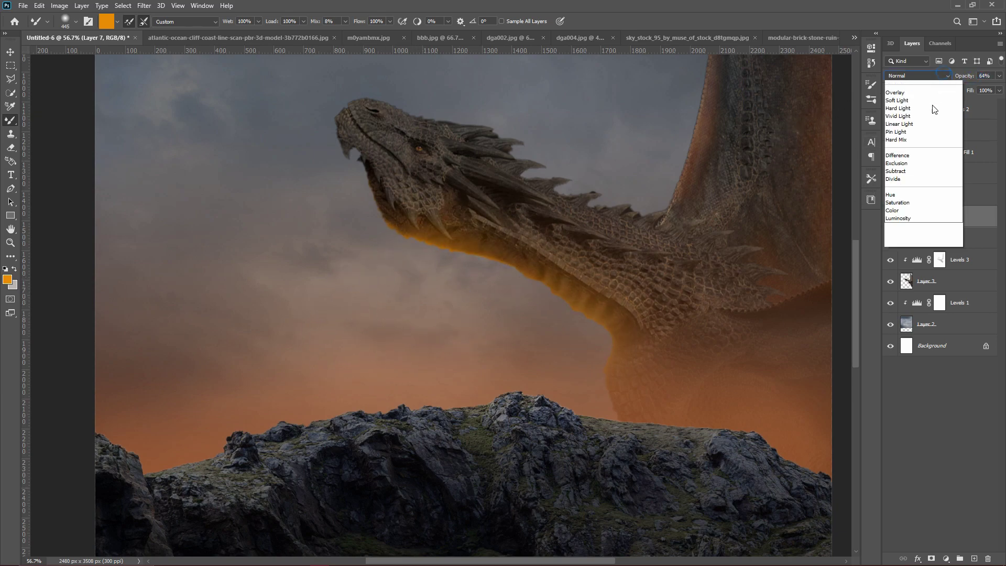
{"action": "left_click", "coordinate": [912, 215]}
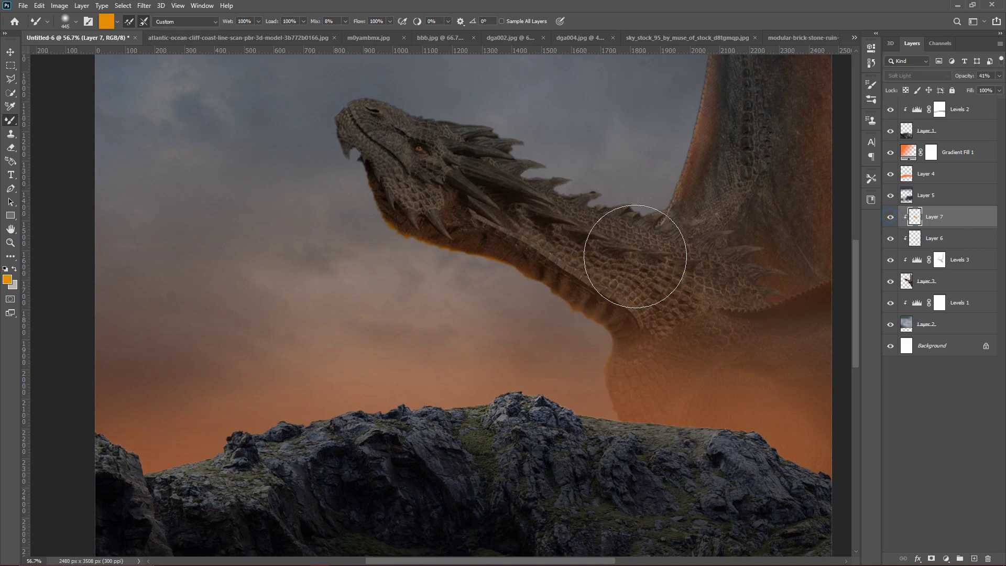
{"action": "scroll", "coordinate": [636, 258], "scroll_direction": "down", "scroll_amount": 5}
{"action": "scroll", "coordinate": [506, 312], "scroll_direction": "up", "scroll_amount": 1}
{"action": "scroll", "coordinate": [506, 312], "scroll_direction": "up", "scroll_amount": 2}
{"action": "scroll", "coordinate": [471, 315], "scroll_direction": "up", "scroll_amount": 1}
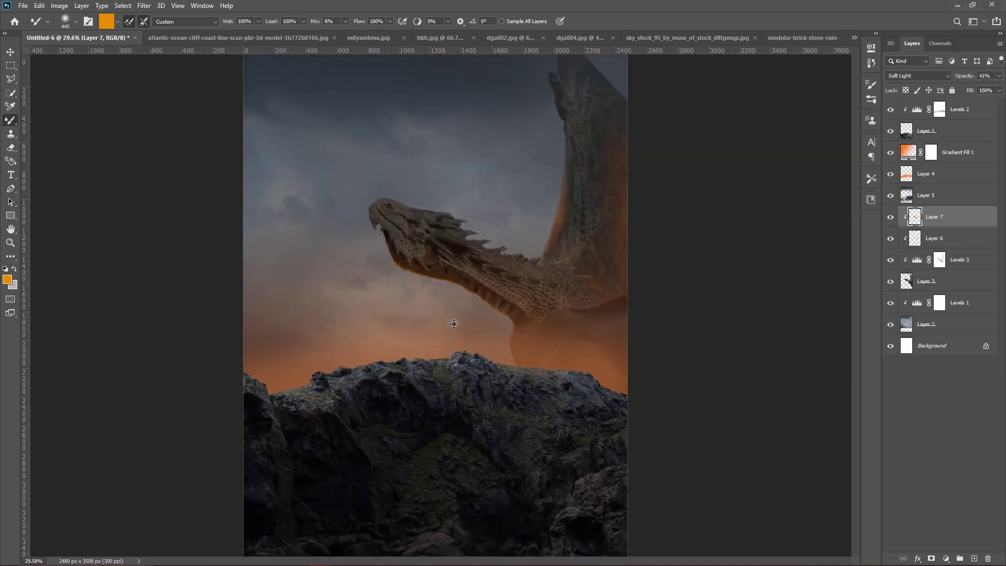
{"action": "scroll", "coordinate": [449, 320], "scroll_direction": "down", "scroll_amount": 1}
{"action": "scroll", "coordinate": [780, 333], "scroll_direction": "up", "scroll_amount": 1}
Step: Add Layer 8 above the rock Layer 1 and clip it to the rocks
{"action": "left_click", "coordinate": [912, 283]}
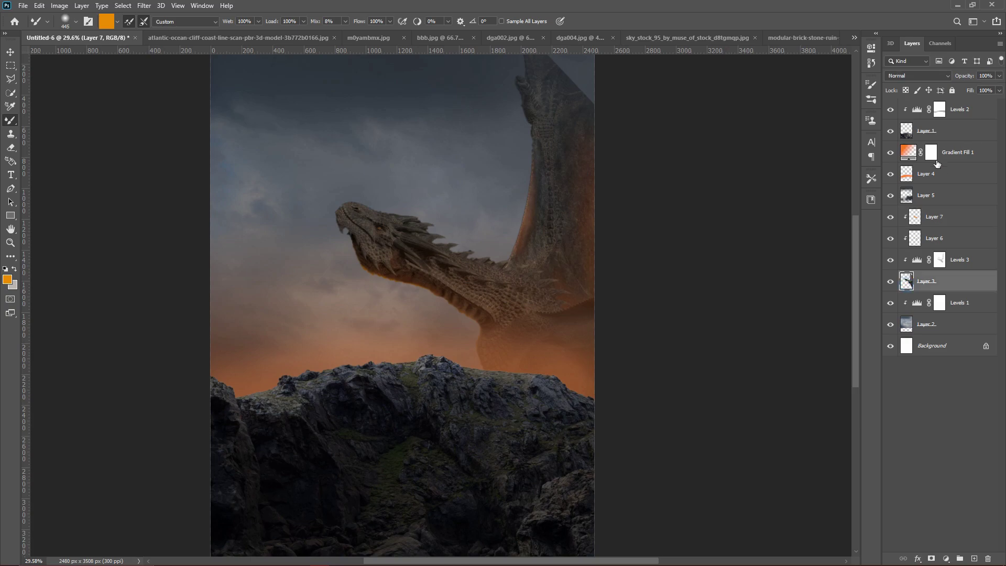
{"action": "left_click", "coordinate": [936, 131]}
{"action": "left_click", "coordinate": [976, 559]}
{"action": "mouse_move", "coordinate": [577, 378]}
{"action": "left_mouse_down"}
{"action": "mouse_move", "coordinate": [588, 355]}
{"action": "mouse_move", "coordinate": [582, 387]}
{"action": "left_mouse_up"}
{"action": "key", "text": "ctrl+alt+g"}
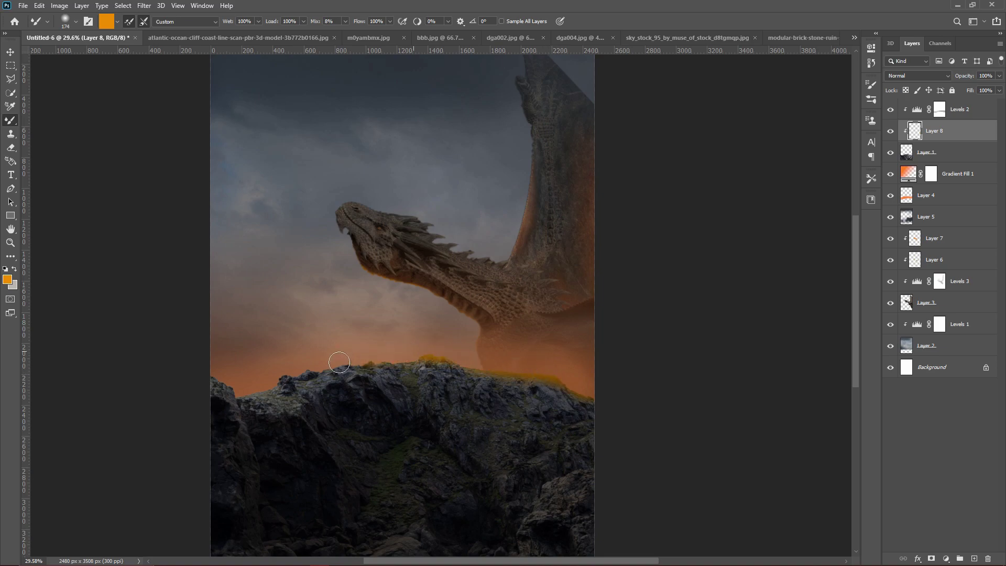
Step: Paint orange light along the cliff's top edge and blend Layer 8 as Overlay
{"action": "left_click_drag", "start_coordinate": [339, 362], "coordinate": [178, 393]}
{"action": "left_click", "coordinate": [930, 76]}
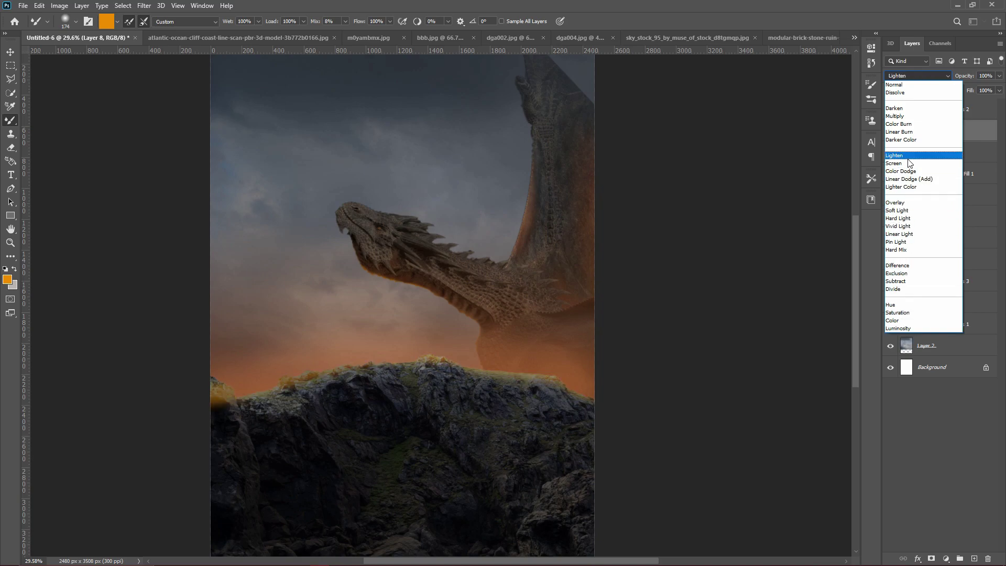
{"action": "left_click", "coordinate": [898, 202]}
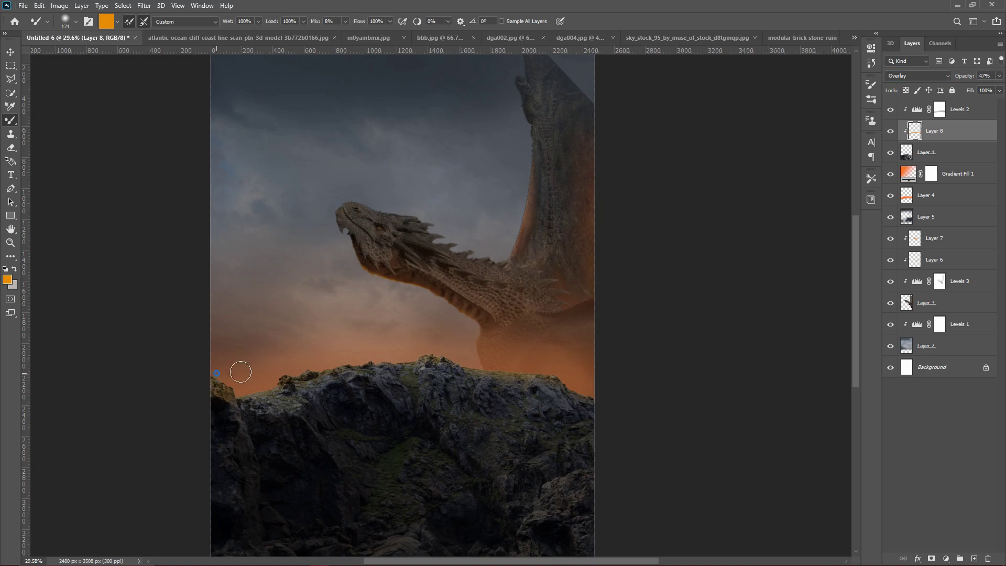
{"action": "left_click_drag", "start_coordinate": [274, 360], "coordinate": [298, 362]}
Step: Toggle the rock's Levels 2 adjustment off and on to compare the result
{"action": "scroll", "coordinate": [551, 338], "scroll_direction": "down", "scroll_amount": 5}
{"action": "scroll", "coordinate": [550, 362], "scroll_direction": "up", "scroll_amount": 2}
{"action": "scroll", "coordinate": [551, 362], "scroll_direction": "up", "scroll_amount": 3}
{"action": "scroll", "coordinate": [617, 330], "scroll_direction": "up", "scroll_amount": 2}
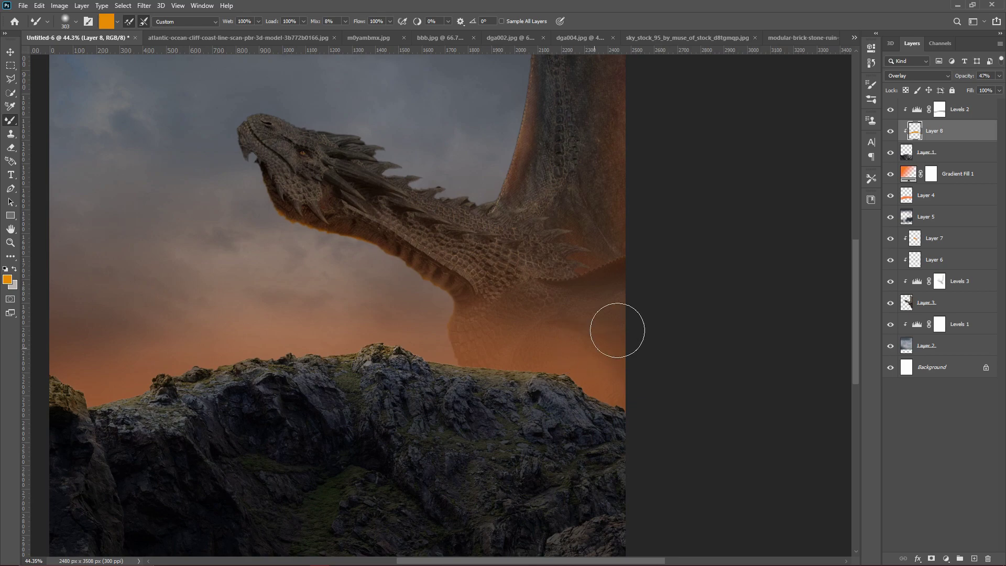
{"action": "scroll", "coordinate": [485, 252], "scroll_direction": "down", "scroll_amount": 4}
{"action": "scroll", "coordinate": [487, 246], "scroll_direction": "up", "scroll_amount": 3}
{"action": "scroll", "coordinate": [522, 278], "scroll_direction": "up", "scroll_amount": 2}
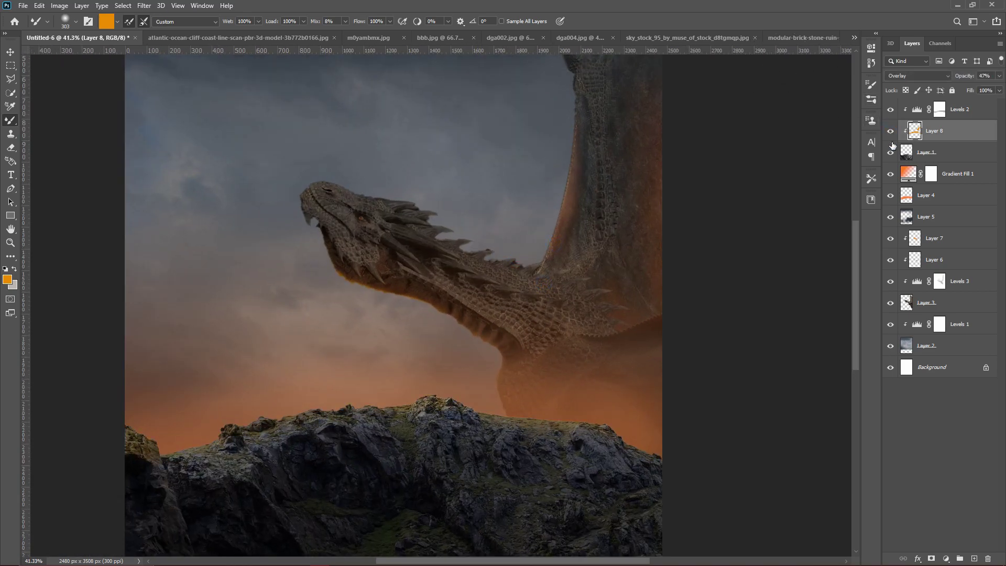
{"action": "left_click", "coordinate": [891, 109]}
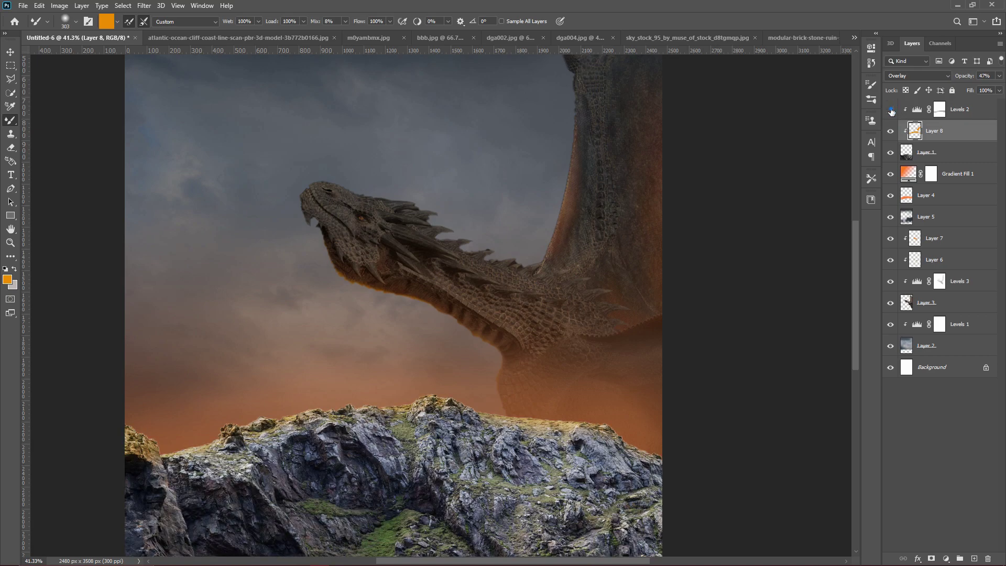
{"action": "left_click", "coordinate": [891, 109]}
{"action": "left_click", "coordinate": [947, 559]}
Step: Add an unclipped Brightness/Contrast layer with brightness -8 and contrast 11
{"action": "left_click", "coordinate": [959, 406]}
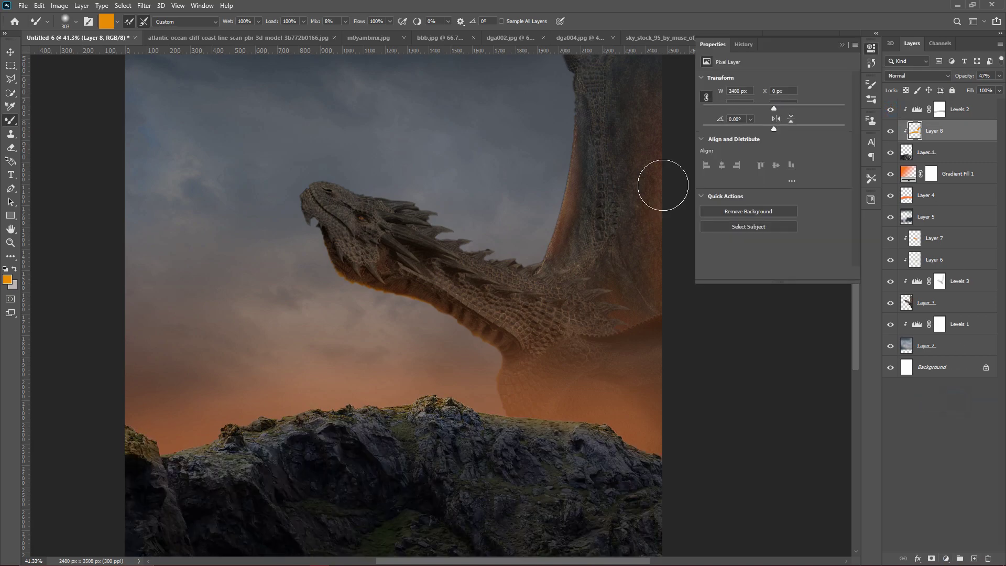
{"action": "mouse_move", "coordinate": [774, 105]}
{"action": "left_mouse_down"}
{"action": "mouse_move", "coordinate": [813, 112]}
{"action": "mouse_move", "coordinate": [783, 108]}
{"action": "left_mouse_up"}
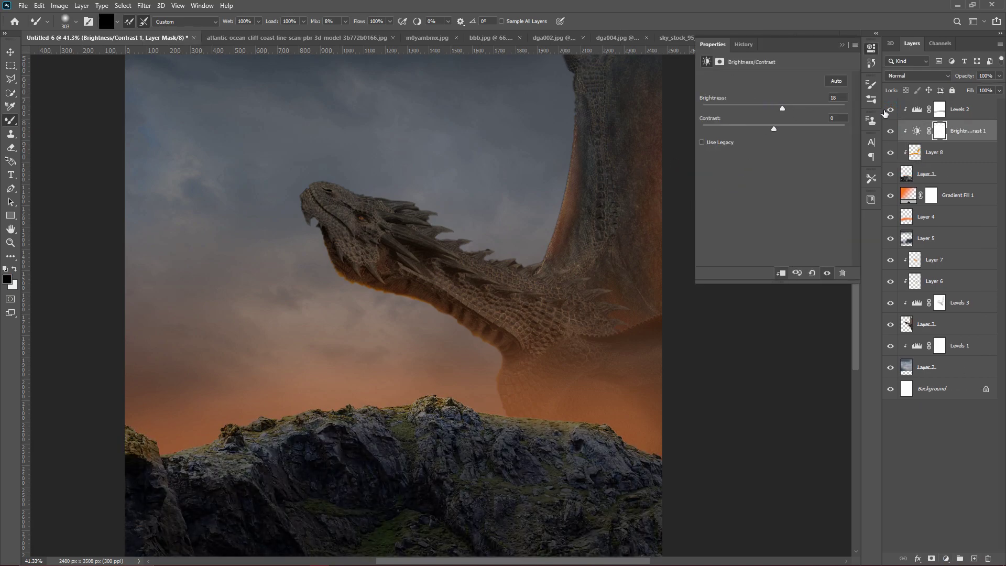
{"action": "left_click_drag", "start_coordinate": [959, 131], "coordinate": [959, 107]}
{"action": "left_click", "coordinate": [781, 273]}
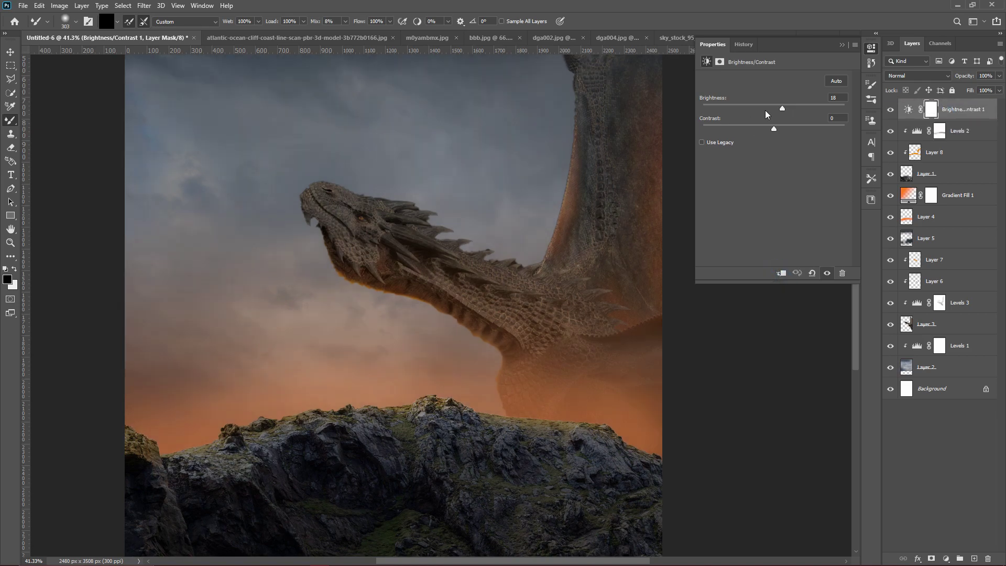
{"action": "mouse_move", "coordinate": [782, 108]}
{"action": "left_mouse_down"}
{"action": "mouse_move", "coordinate": [801, 106]}
{"action": "mouse_move", "coordinate": [770, 108]}
{"action": "mouse_move", "coordinate": [769, 132]}
{"action": "left_mouse_up"}
{"action": "left_click", "coordinate": [775, 129]}
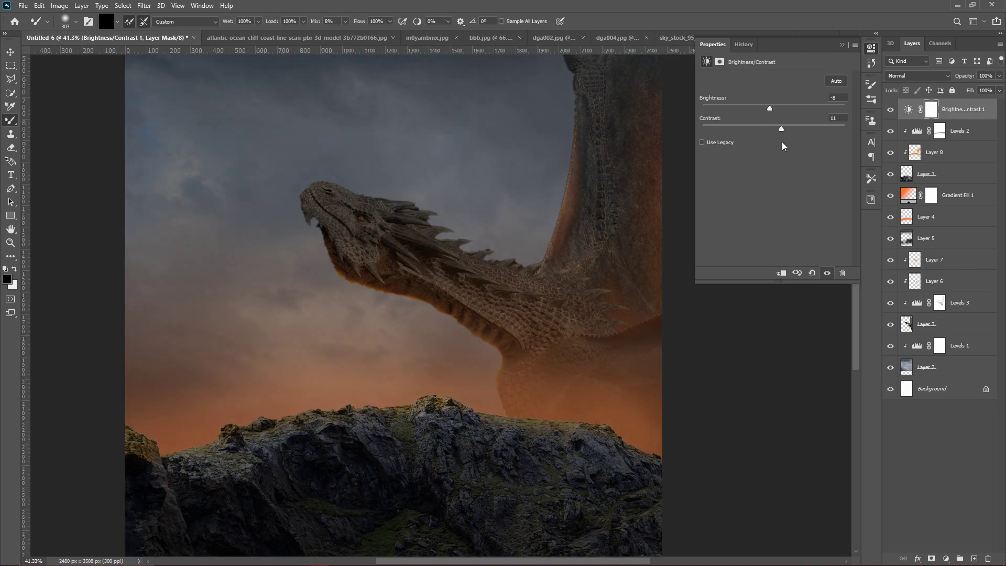
{"action": "left_click", "coordinate": [842, 46]}
Step: Add a clipped layer above Layer 1, try an orange stroke on the rocks, then undo it
{"action": "left_click", "coordinate": [921, 175]}
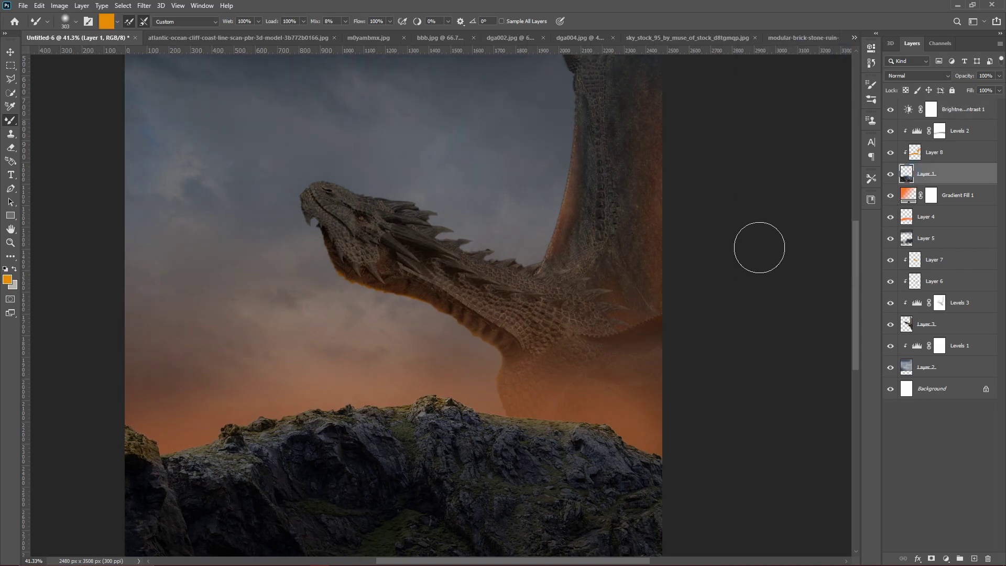
{"action": "left_click", "coordinate": [974, 559]}
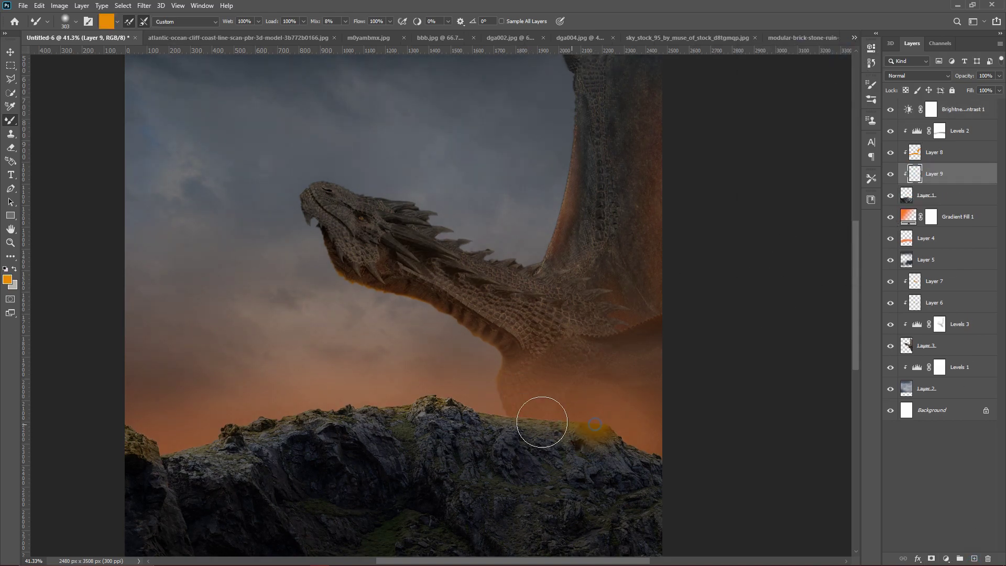
{"action": "left_click_drag", "start_coordinate": [542, 422], "coordinate": [472, 414]}
{"action": "key", "text": "ctrl+z"}
Step: Select Layer 4 and set the foreground colour to a light grey
{"action": "left_click", "coordinate": [926, 238]}
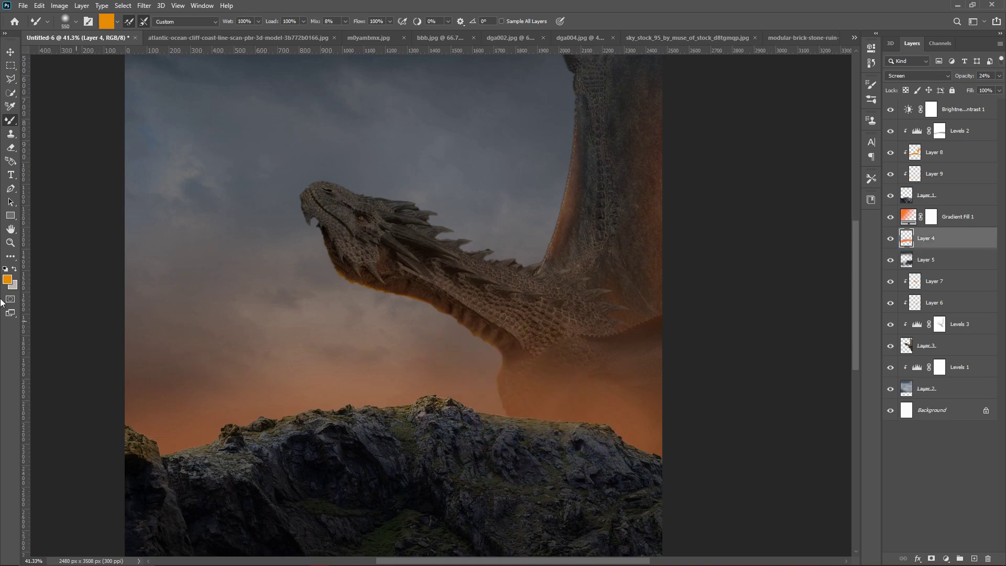
{"action": "left_click", "coordinate": [7, 279]}
{"action": "left_click", "coordinate": [747, 280]}
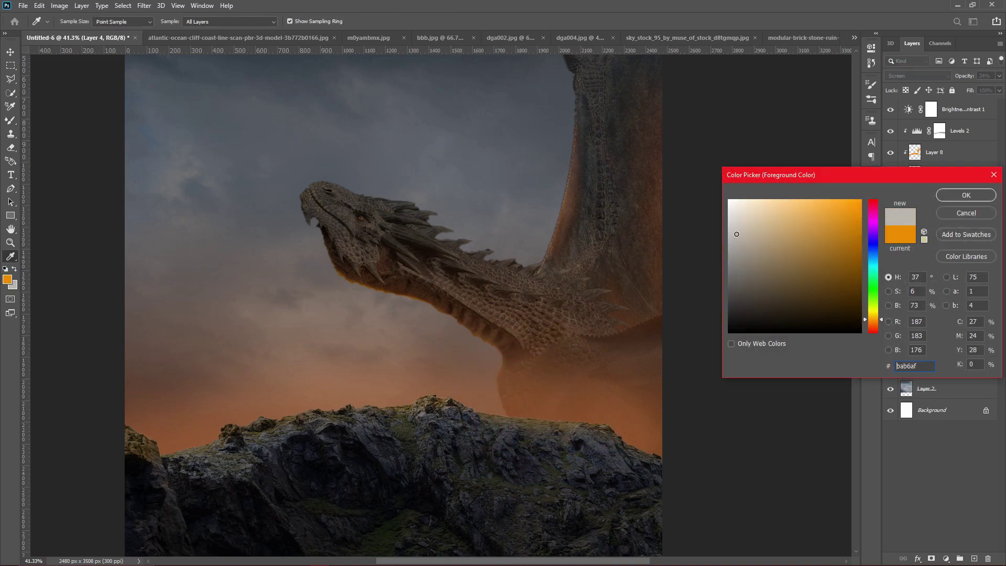
{"action": "left_click", "coordinate": [966, 195]}
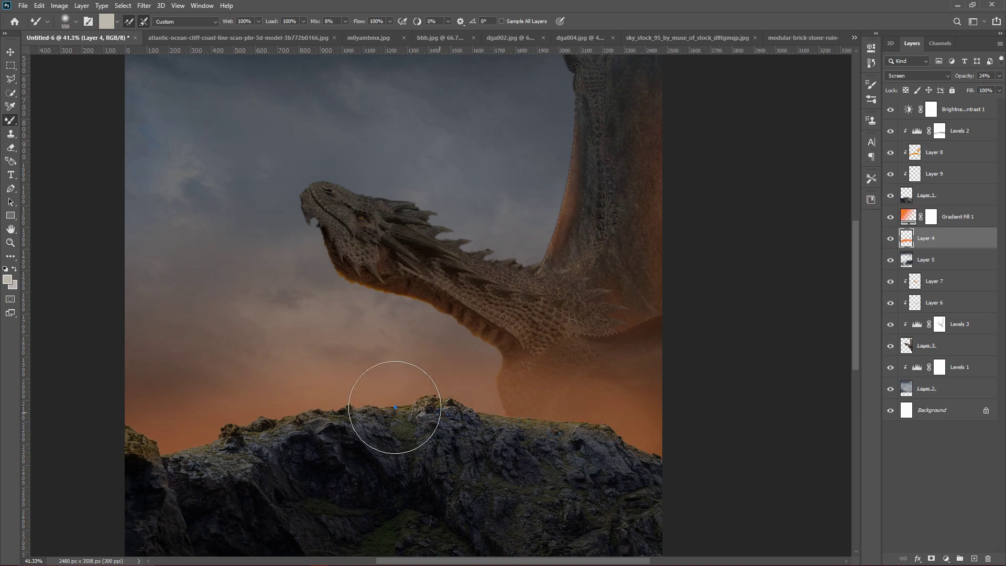
Step: Brush soft light haze into the sky around the dragon's neck and jaw
{"action": "left_click_drag", "start_coordinate": [173, 431], "coordinate": [409, 331]}
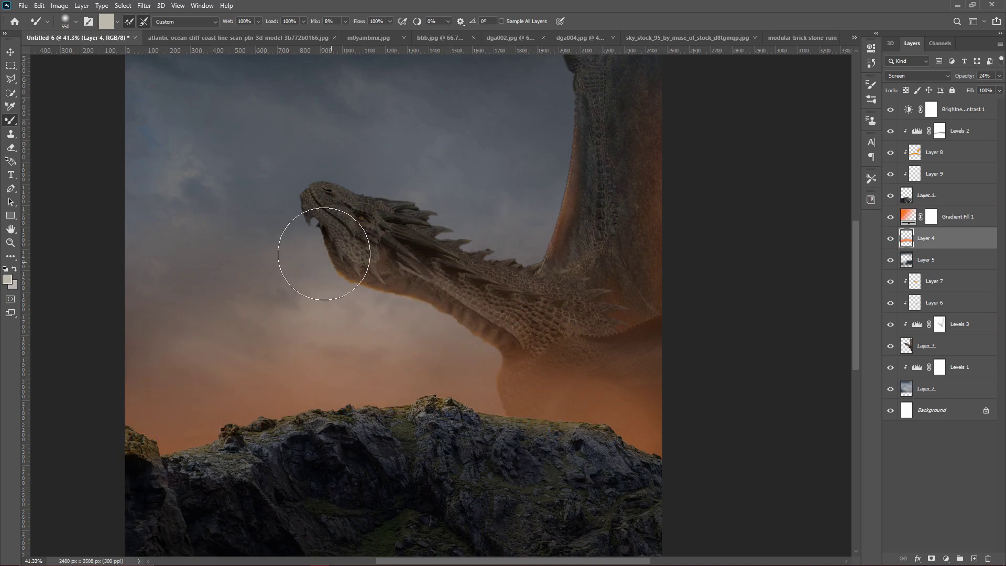
{"action": "mouse_move", "coordinate": [330, 247]}
{"action": "left_mouse_down"}
{"action": "mouse_move", "coordinate": [336, 257]}
{"action": "mouse_move", "coordinate": [215, 189]}
{"action": "left_mouse_up"}
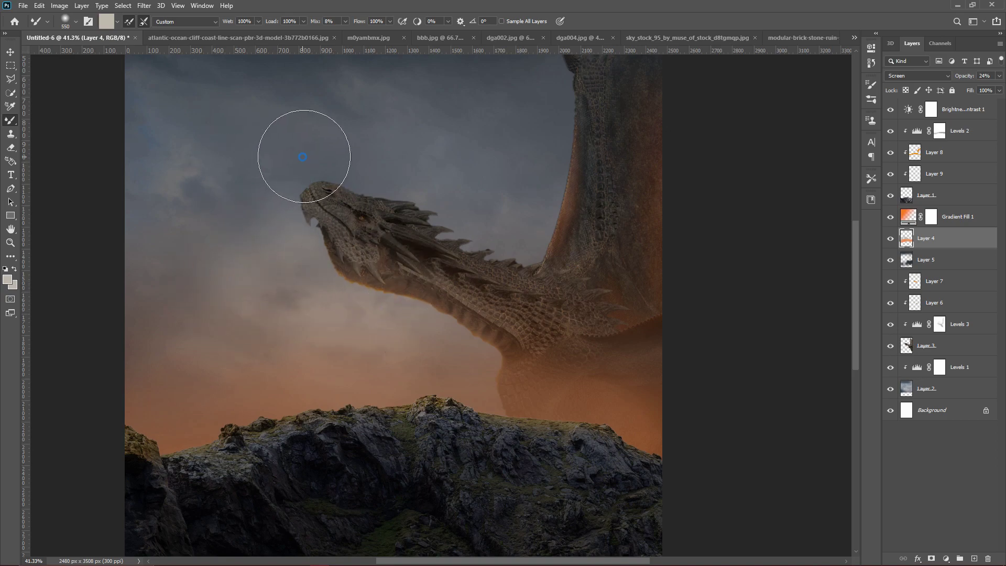
{"action": "scroll", "coordinate": [543, 256], "scroll_direction": "down", "scroll_amount": 3}
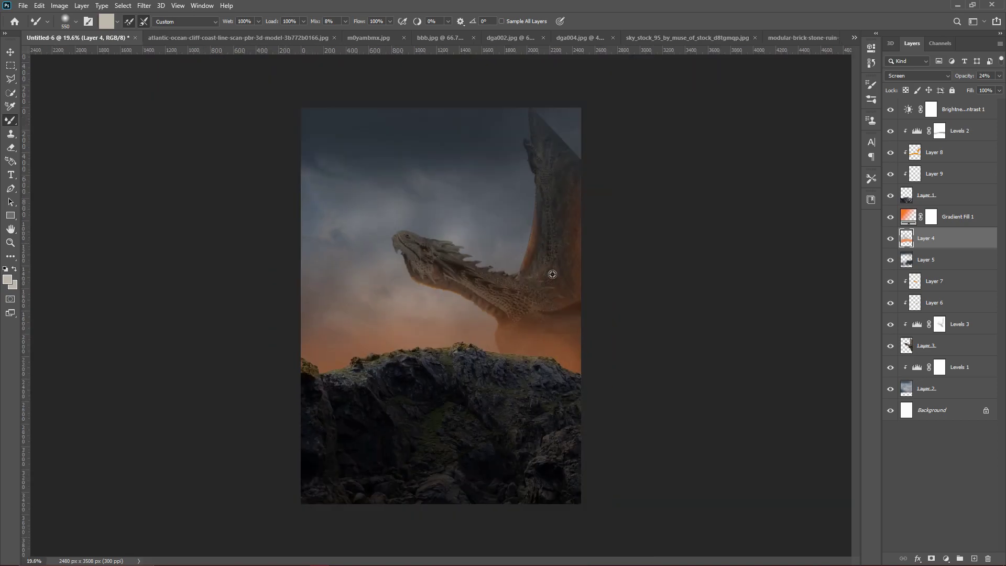
{"action": "scroll", "coordinate": [519, 320], "scroll_direction": "down", "scroll_amount": 3}
{"action": "key", "text": "ctrl+0"}
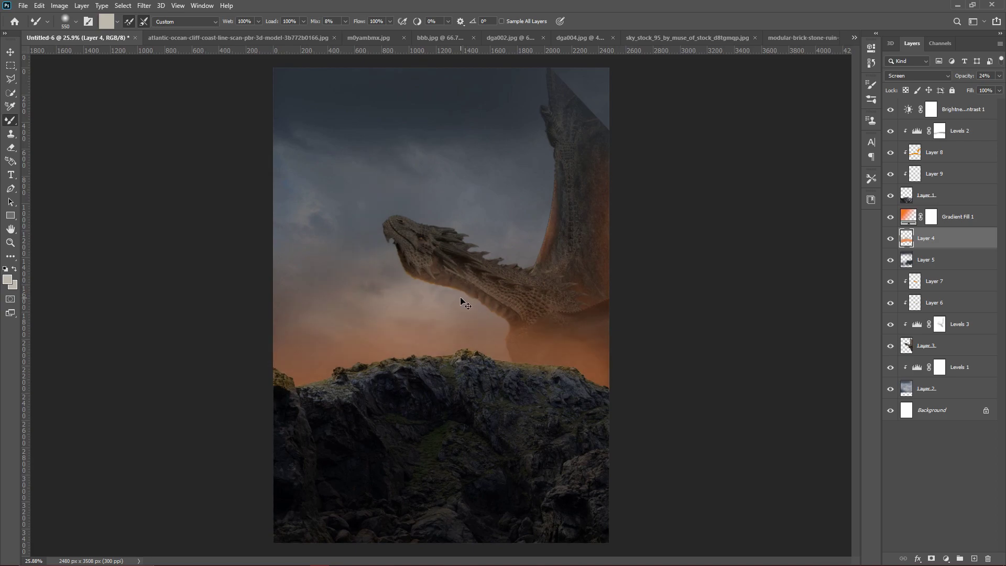
{"action": "scroll", "coordinate": [501, 306], "scroll_direction": "down", "scroll_amount": 3}
{"action": "scroll", "coordinate": [527, 362], "scroll_direction": "up", "scroll_amount": 3}
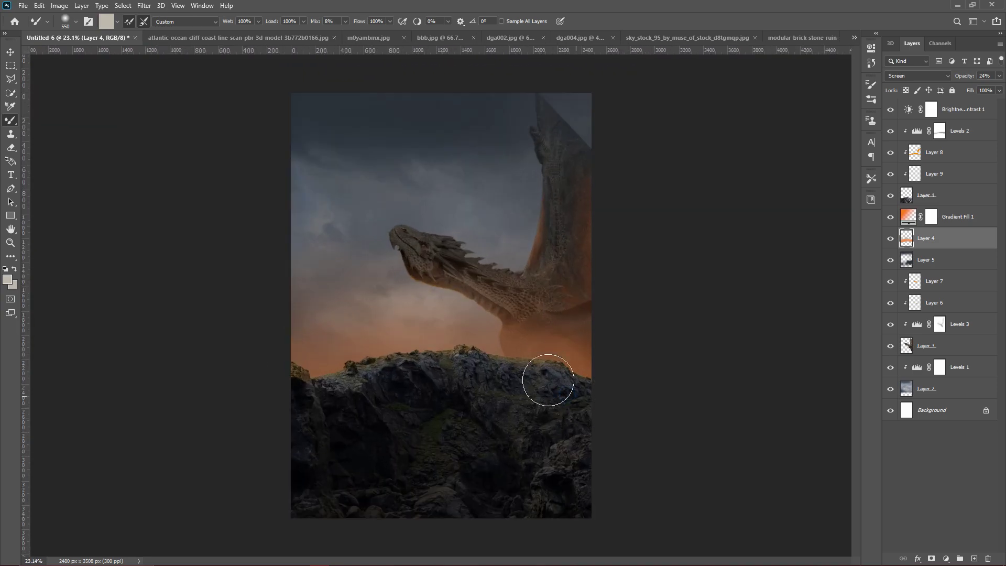
{"action": "right_click", "coordinate": [396, 309]}
{"action": "left_click", "coordinate": [357, 337]}
Step: Add Layer 10 above Layer 4 and mixer-brush the rock surface smooth
{"action": "left_click", "coordinate": [985, 559]}
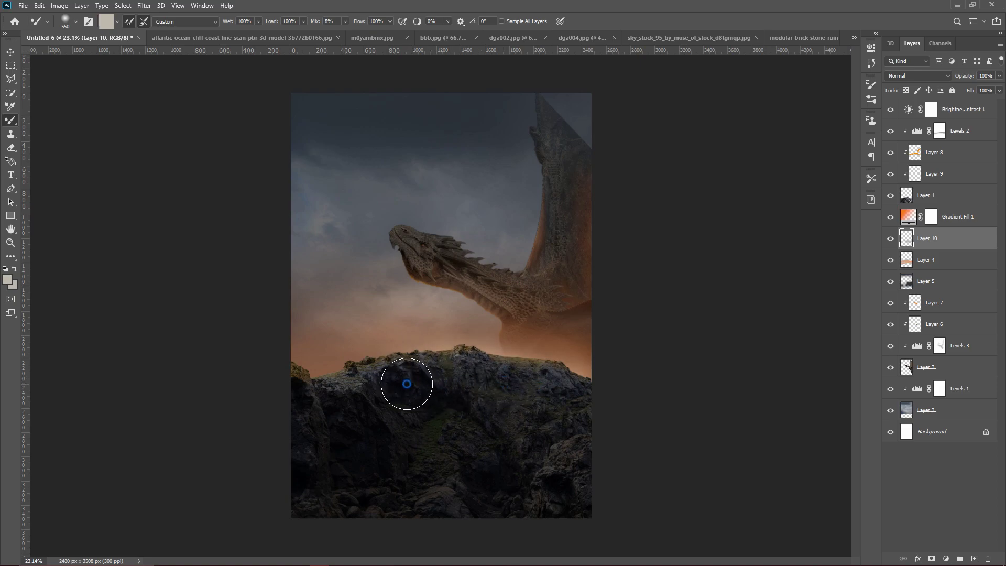
{"action": "left_click_drag", "start_coordinate": [281, 389], "coordinate": [343, 387]}
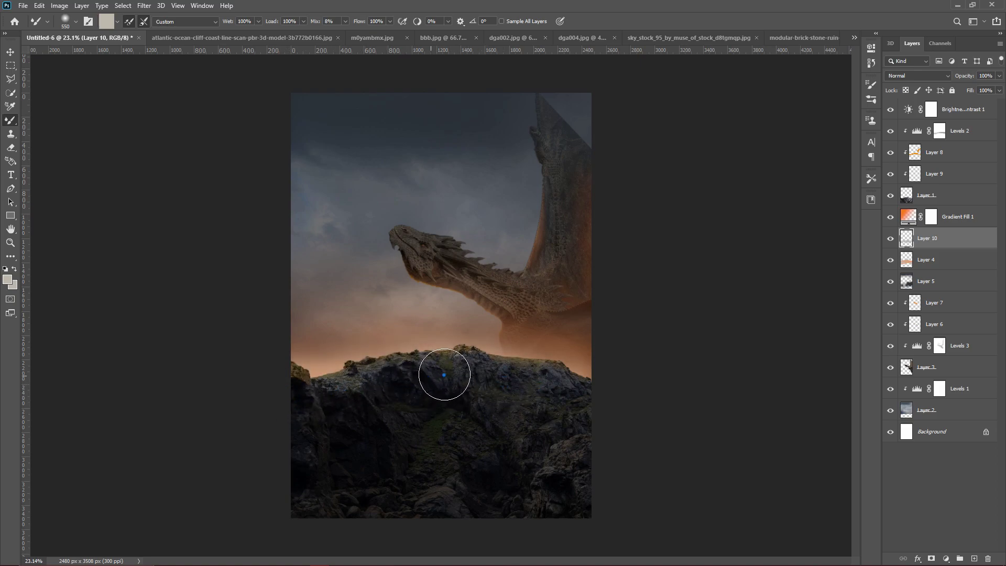
{"action": "scroll", "coordinate": [555, 440], "scroll_direction": "down", "scroll_amount": 3}
{"action": "scroll", "coordinate": [570, 454], "scroll_direction": "up", "scroll_amount": 5}
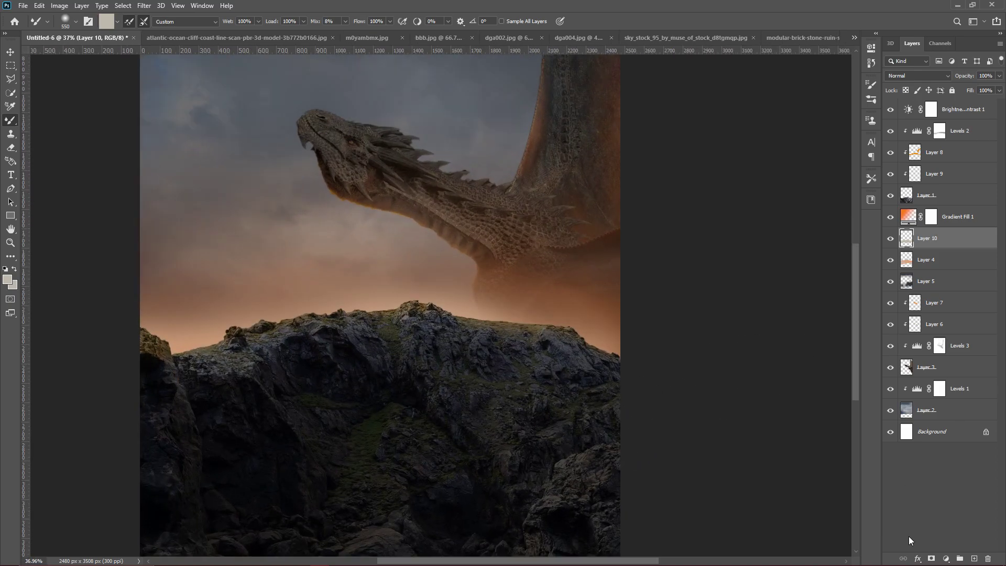
Step: Try adding a gradient fill above Layer 1 and Layer 2, cancelling both attempts
{"action": "left_click", "coordinate": [947, 559]}
{"action": "left_click", "coordinate": [928, 378]}
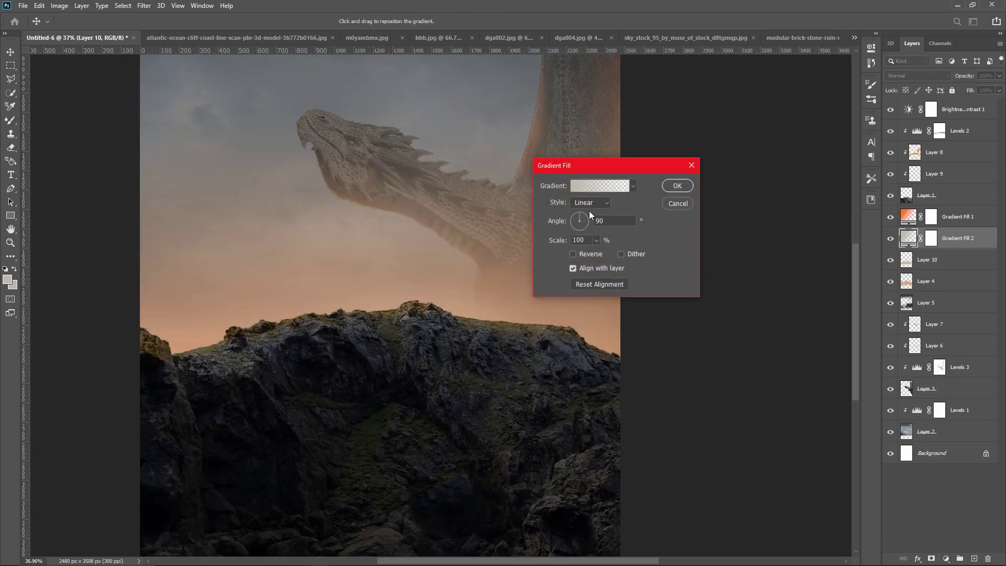
{"action": "left_click", "coordinate": [678, 204]}
{"action": "left_click", "coordinate": [943, 417]}
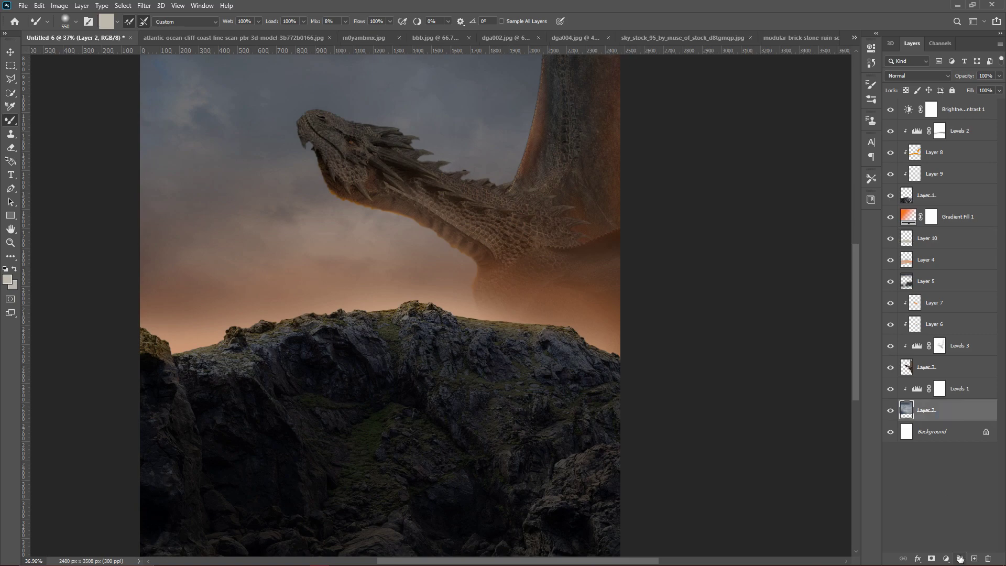
{"action": "left_click", "coordinate": [946, 559]}
{"action": "left_click", "coordinate": [932, 378]}
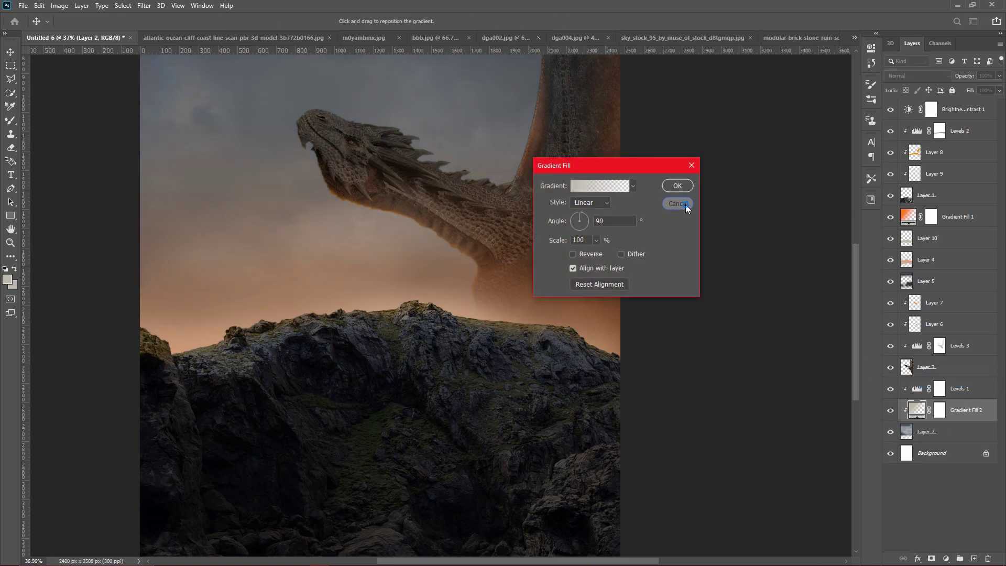
{"action": "left_click", "coordinate": [679, 203]}
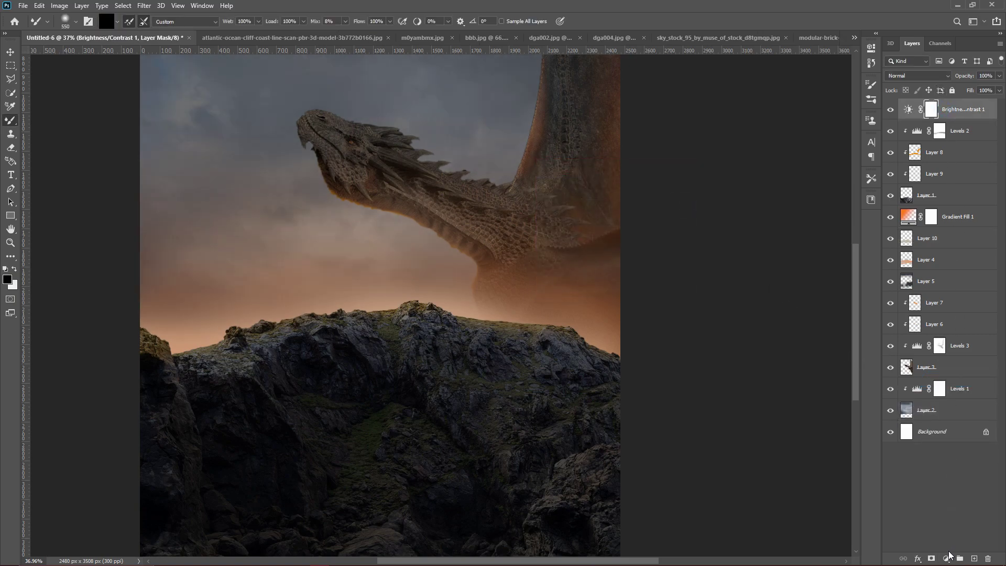
Step: Add a gradient fill at the top of the stack with black-to-transparent stops
{"action": "left_click", "coordinate": [947, 559]}
{"action": "left_click", "coordinate": [932, 379]}
{"action": "left_click", "coordinate": [600, 185]}
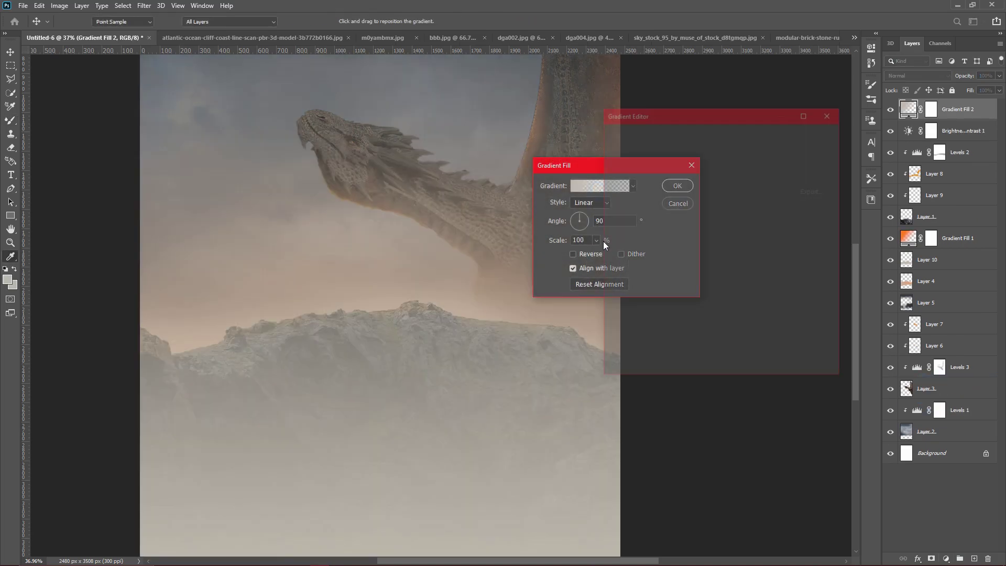
{"action": "double_click", "coordinate": [616, 307]}
{"action": "left_click", "coordinate": [729, 332]}
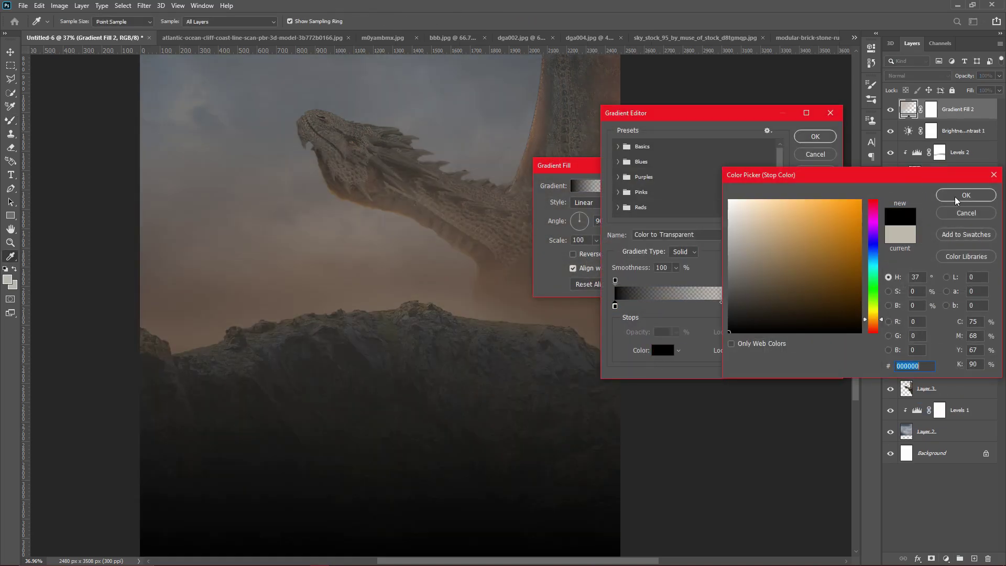
{"action": "left_click", "coordinate": [953, 196]}
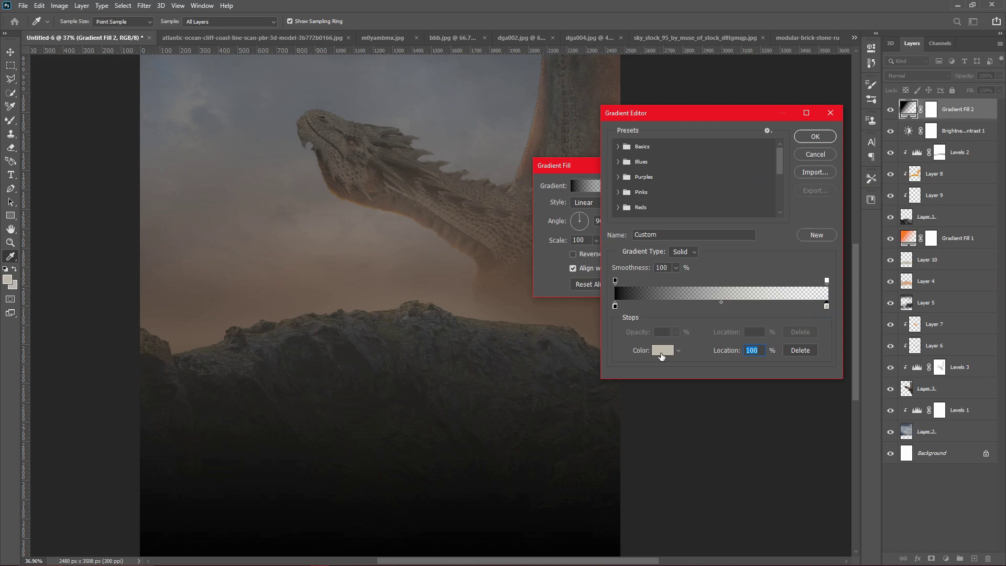
{"action": "left_click", "coordinate": [662, 356]}
{"action": "left_click", "coordinate": [740, 335]}
{"action": "left_click", "coordinate": [952, 196]}
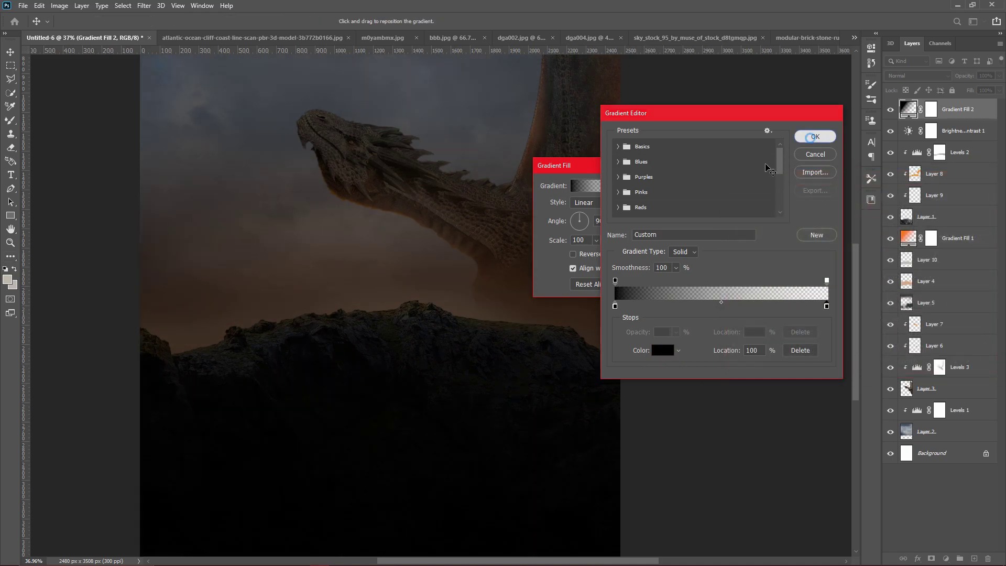
{"action": "key", "text": "Return"}
Step: Set the gradient scale to 78% and shift it lower on the image
{"action": "left_click_drag", "start_coordinate": [599, 252], "coordinate": [595, 253]}
{"action": "left_click_drag", "start_coordinate": [470, 527], "coordinate": [477, 498]}
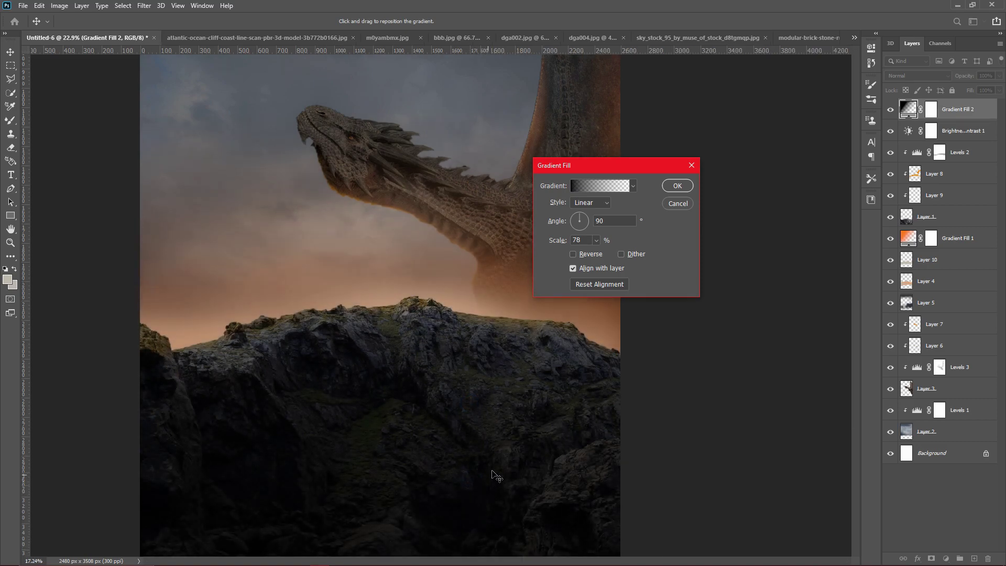
{"action": "scroll", "coordinate": [517, 419], "scroll_direction": "down", "scroll_amount": 3}
Step: Confirm the Gradient Fill 2 settings and fit the whole image on screen
{"action": "left_click", "coordinate": [678, 186]}
{"action": "scroll", "coordinate": [546, 321], "scroll_direction": "down", "scroll_amount": 2}
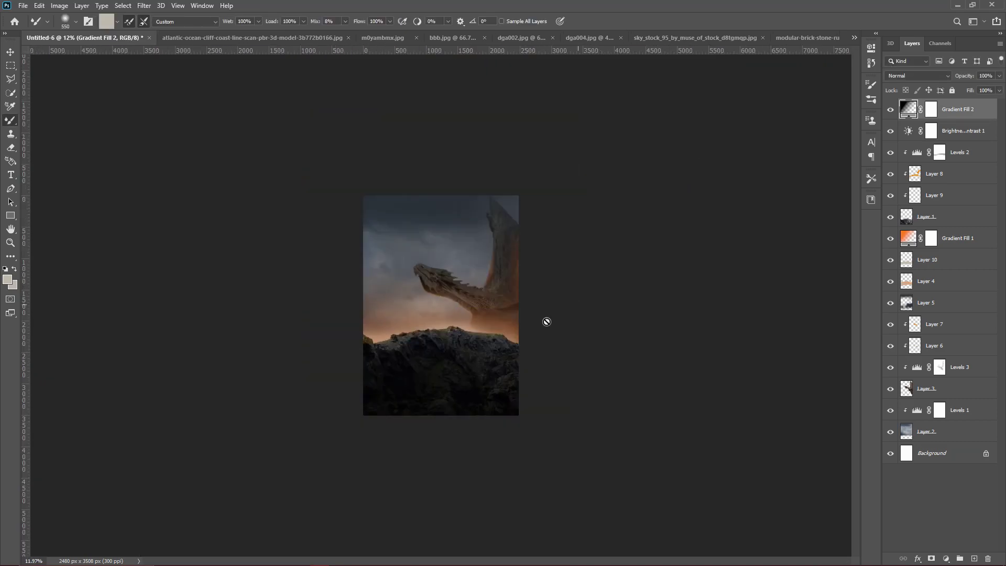
{"action": "scroll", "coordinate": [566, 298], "scroll_direction": "up", "scroll_amount": 4}
{"action": "key", "text": "ctrl+0"}
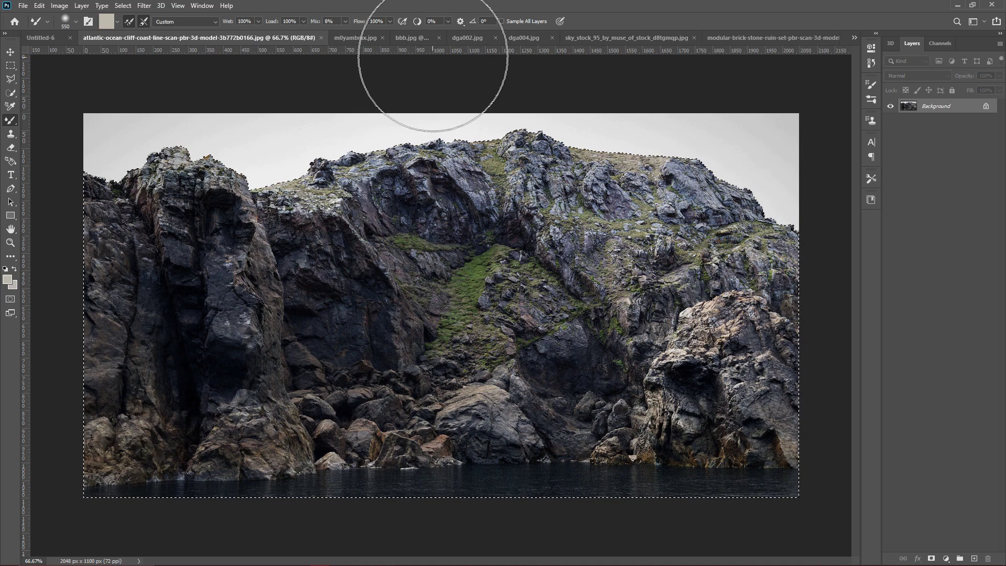
Step: Browse the open source images to the ocean cliff photo, with the Move tool active
{"action": "left_click", "coordinate": [362, 38]}
{"action": "left_click", "coordinate": [406, 38]}
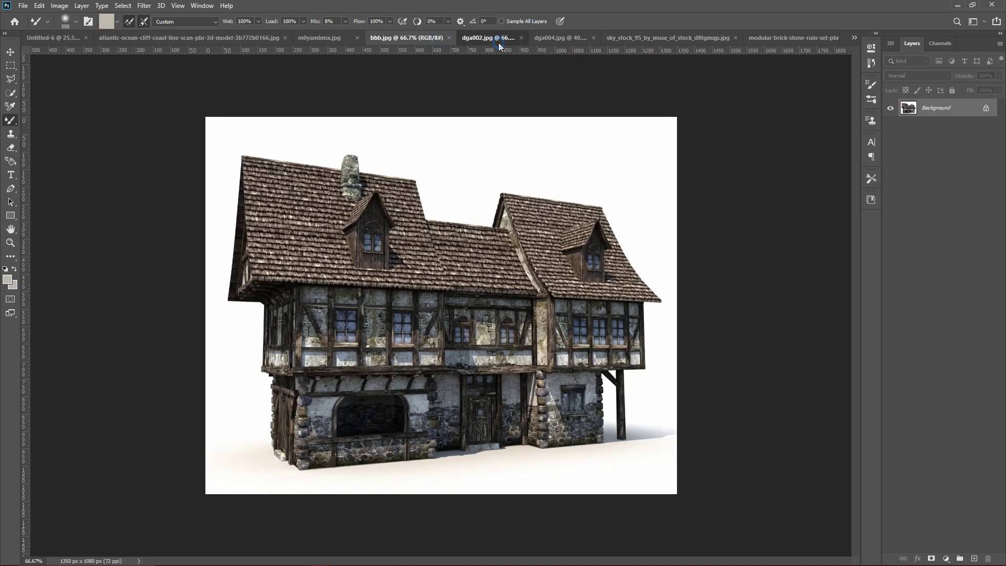
{"action": "left_click", "coordinate": [498, 40]}
{"action": "left_click", "coordinate": [724, 40]}
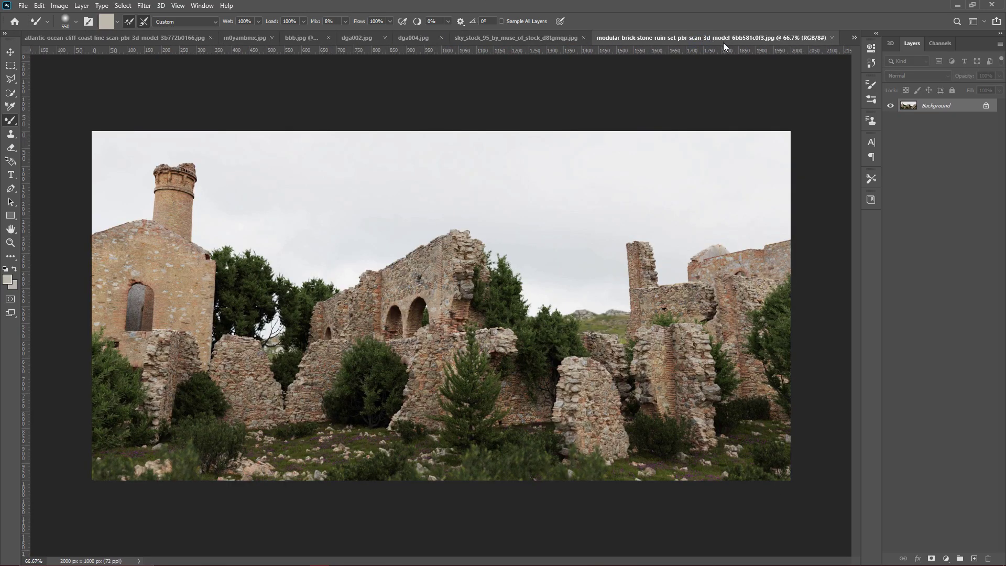
{"action": "left_click", "coordinate": [175, 35]}
{"action": "left_click", "coordinate": [363, 36]}
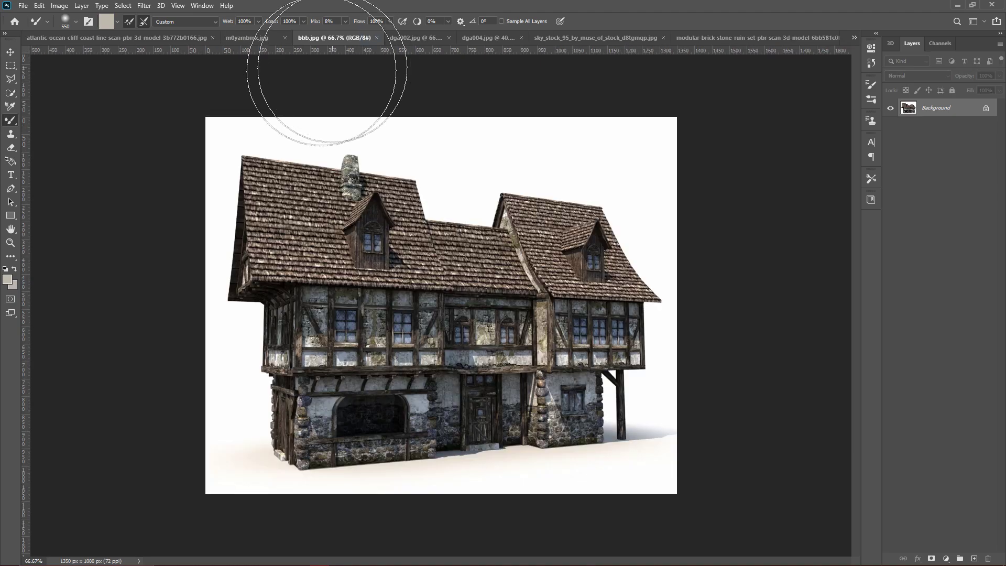
{"action": "left_click", "coordinate": [210, 37]}
{"action": "left_click", "coordinate": [11, 52]}
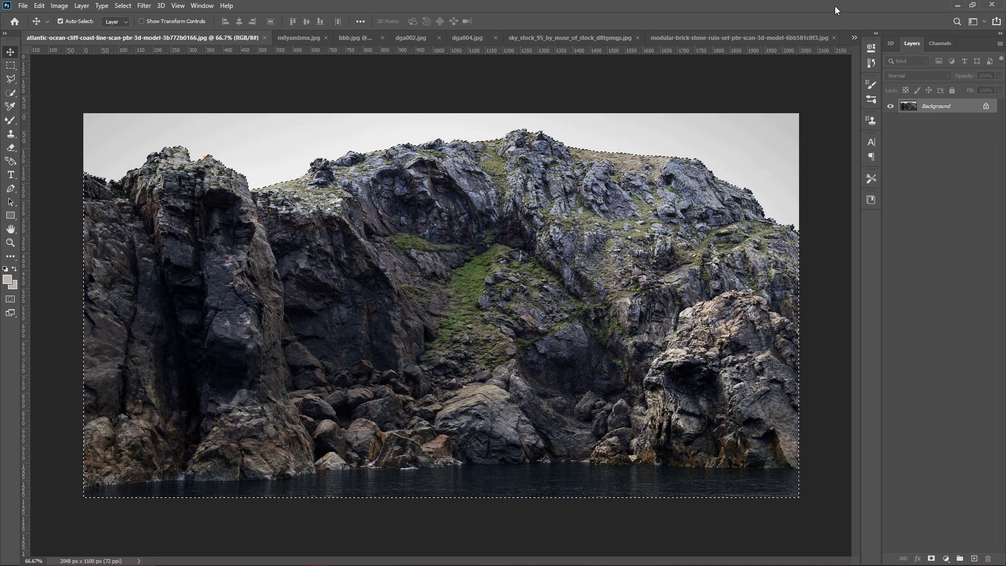
{"action": "left_click", "coordinate": [854, 38]}
Step: Paste the cliff into Untitled-6 as Layer 11 and move it below Layer 5
{"action": "left_click", "coordinate": [661, 51]}
{"action": "key", "text": "ctrl+v"}
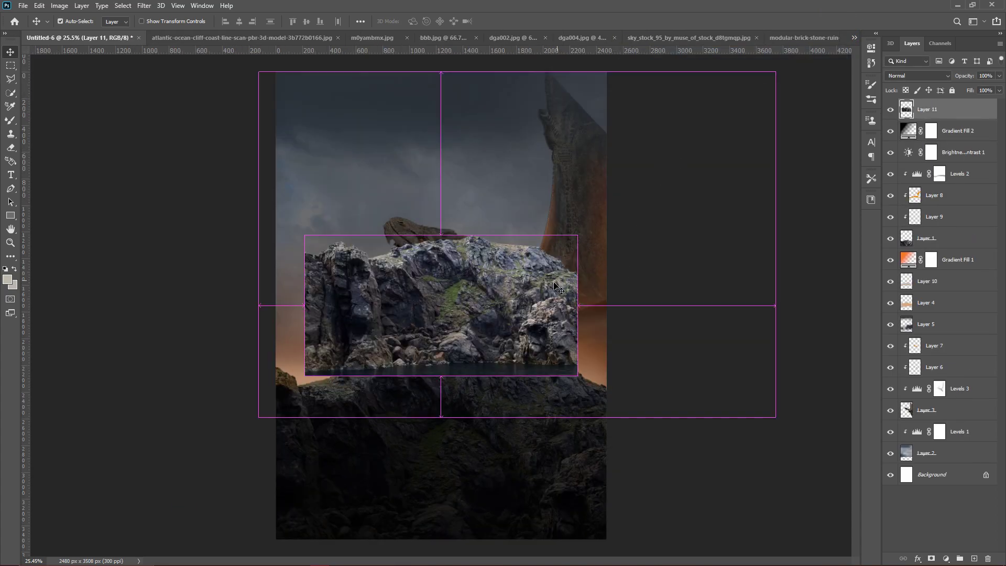
{"action": "left_click_drag", "start_coordinate": [928, 109], "coordinate": [927, 336]}
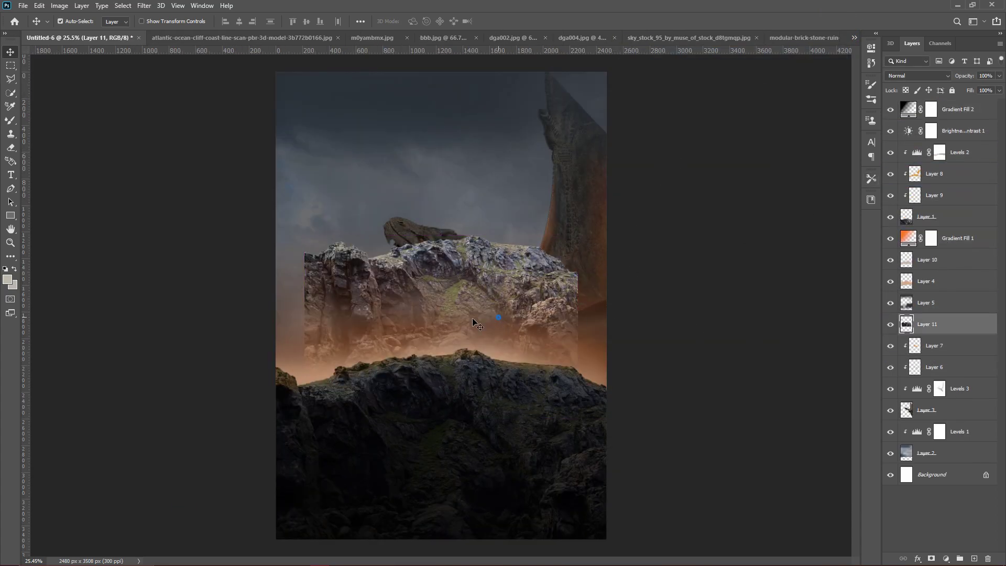
{"action": "left_click", "coordinate": [473, 319]}
{"action": "key", "text": "ctrl+t"}
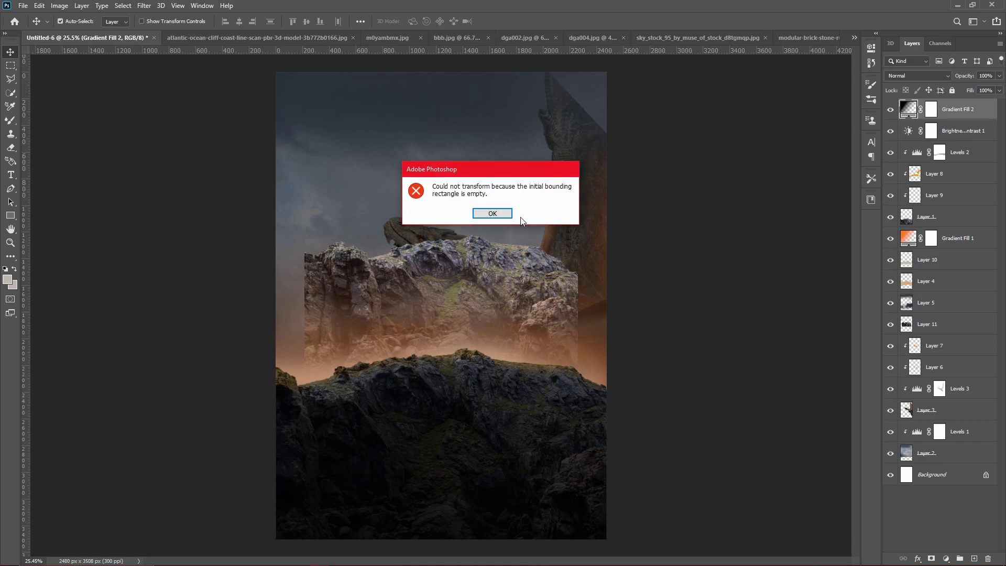
{"action": "left_click", "coordinate": [493, 213]}
Step: Shrink the Layer 11 cliff to 64% and place it at the lower left
{"action": "left_click", "coordinate": [943, 219]}
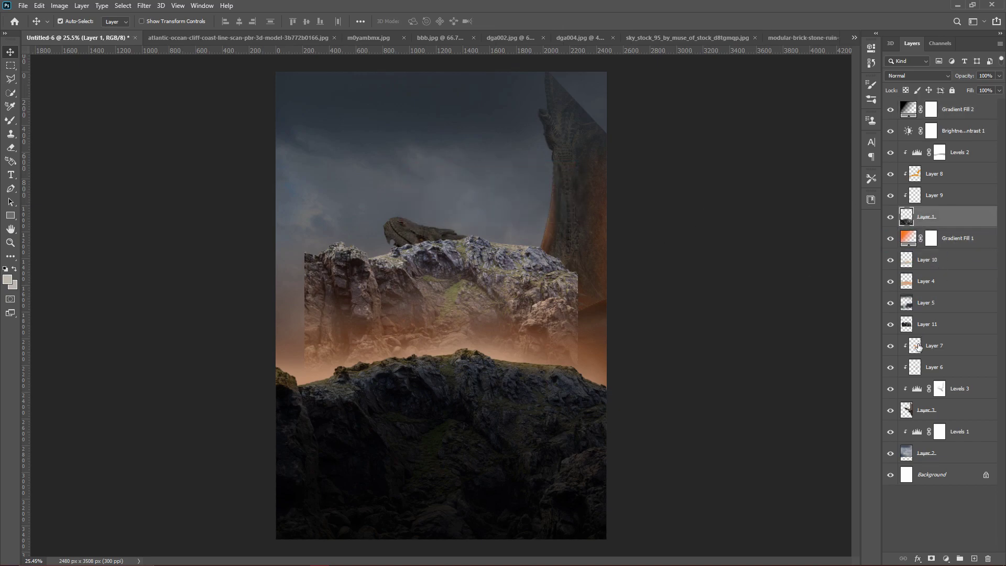
{"action": "left_click", "coordinate": [889, 220]}
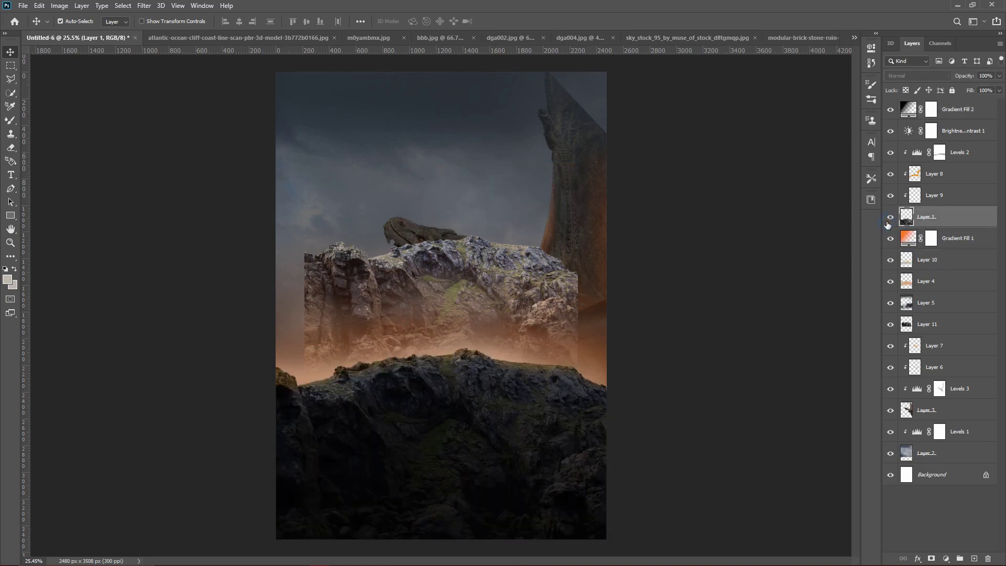
{"action": "left_click", "coordinate": [891, 324]}
{"action": "left_click", "coordinate": [938, 324]}
{"action": "key", "text": "ctrl+t"}
{"action": "mouse_move", "coordinate": [507, 312]}
{"action": "left_mouse_down"}
{"action": "mouse_move", "coordinate": [395, 366]}
{"action": "mouse_move", "coordinate": [415, 366]}
{"action": "left_mouse_up"}
{"action": "left_click_drag", "start_coordinate": [481, 299], "coordinate": [388, 348]}
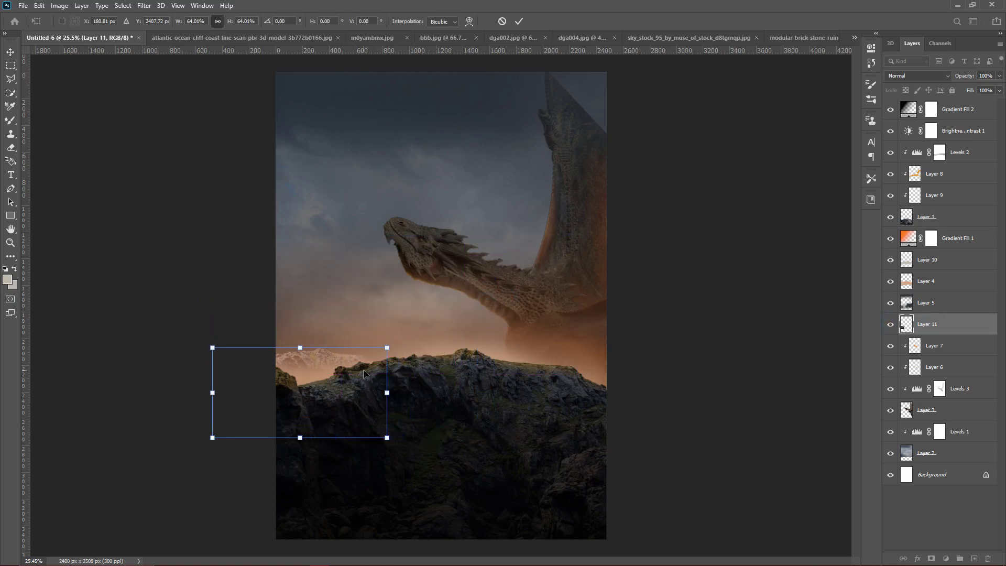
{"action": "left_click", "coordinate": [519, 22]}
Step: Paste a second rock copy as Layer 12, place it on the ridge, and lower it in the stack
{"action": "key", "text": "ctrl+v"}
{"action": "left_click", "coordinate": [462, 367]}
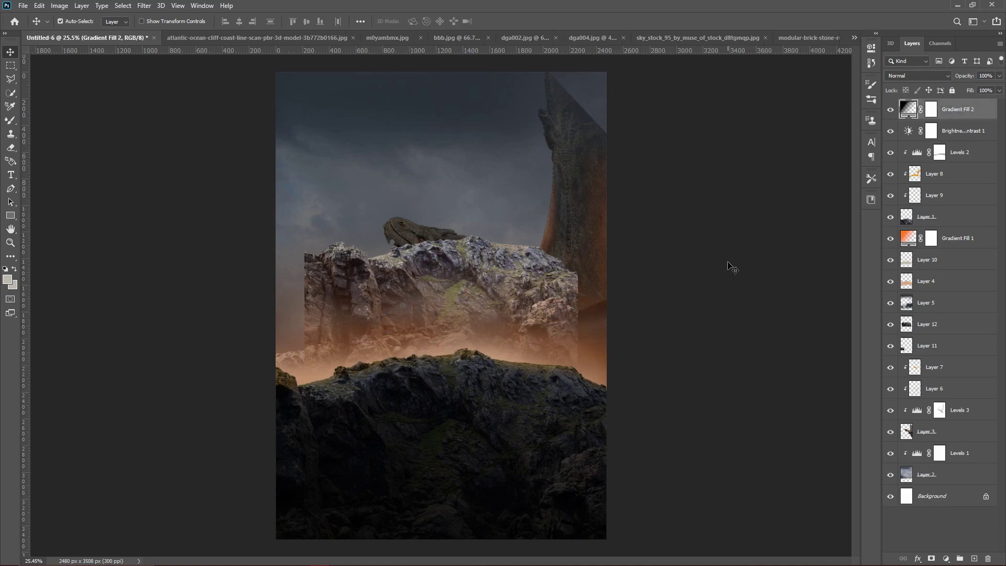
{"action": "left_click", "coordinate": [922, 325]}
{"action": "key", "text": "ctrl+t"}
{"action": "left_click_drag", "start_coordinate": [450, 316], "coordinate": [580, 420]}
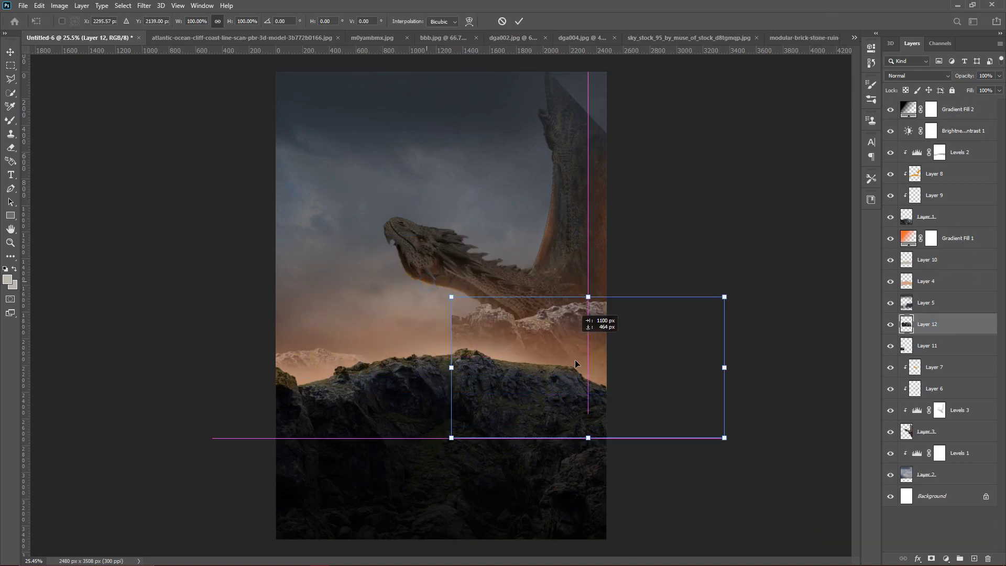
{"action": "left_click", "coordinate": [523, 24]}
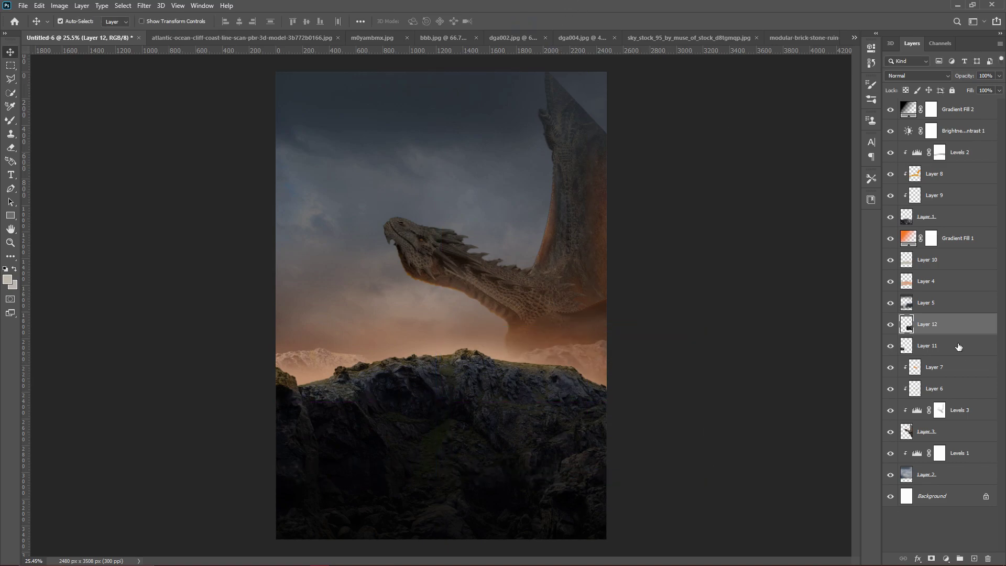
{"action": "key", "text": "ctrl+bracketleft"}
{"action": "key", "text": "ctrl+bracketleft"}
Step: Move Layer 11 below Layer 12 and shift its rocks toward the left edge
{"action": "left_click_drag", "start_coordinate": [933, 329], "coordinate": [928, 443]}
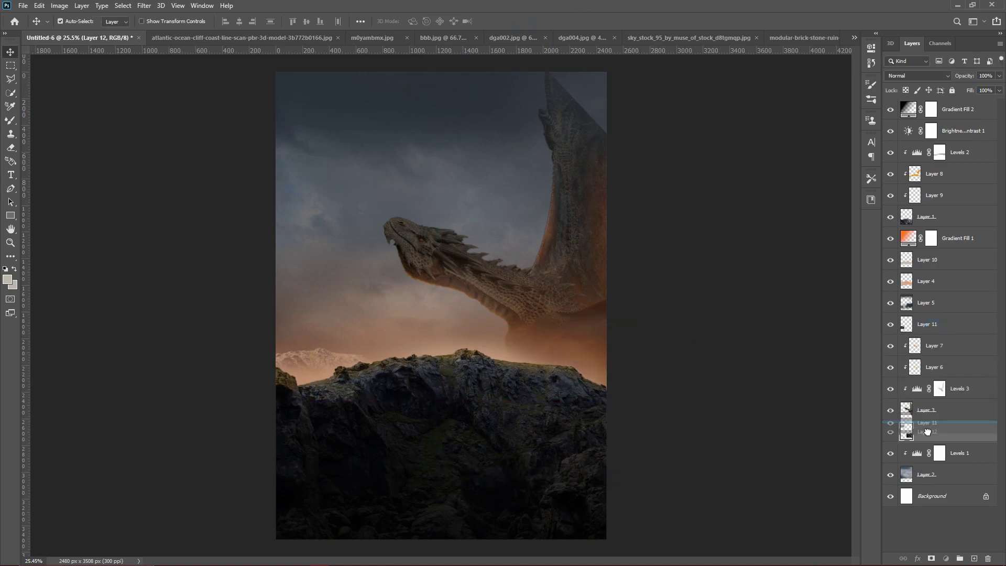
{"action": "key", "text": "ctrl+t"}
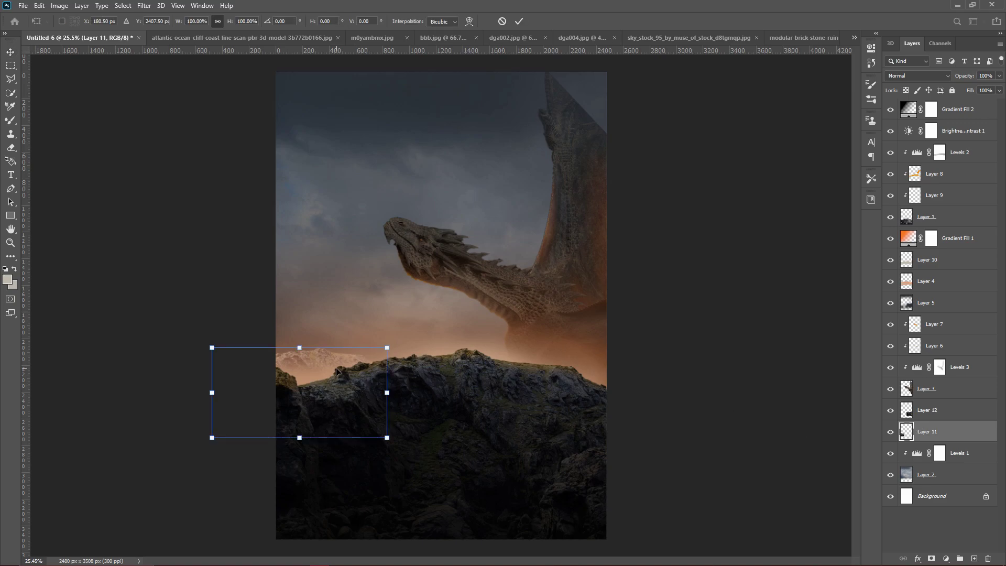
{"action": "left_click_drag", "start_coordinate": [323, 391], "coordinate": [367, 383]}
{"action": "left_click", "coordinate": [518, 21]}
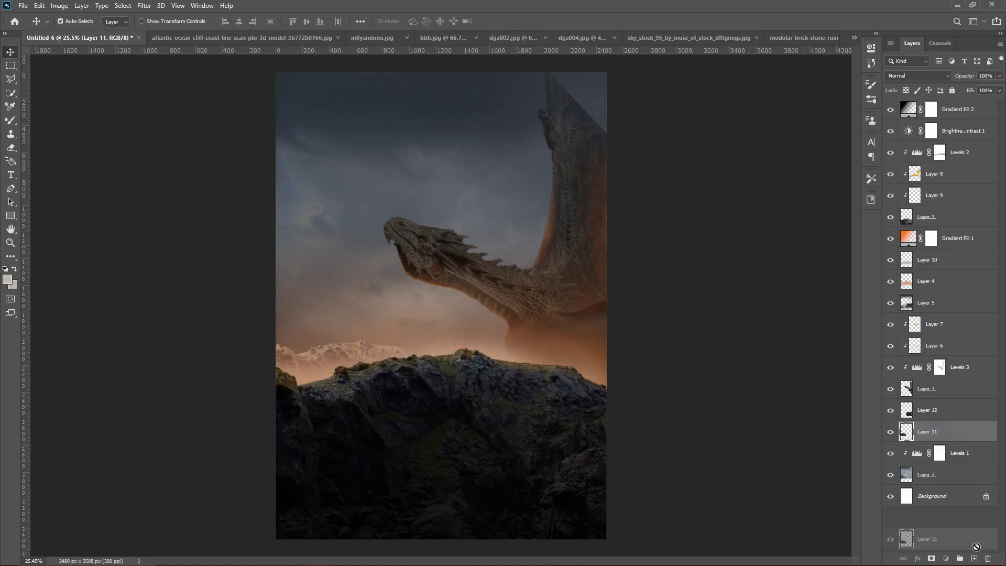
Step: Duplicate Layer 11 and move Layer 12's rocks up-left onto the ridge
{"action": "left_click_drag", "start_coordinate": [928, 431], "coordinate": [974, 559]}
{"action": "left_click", "coordinate": [503, 344], "text": "ctrl"}
{"action": "key", "text": "Return"}
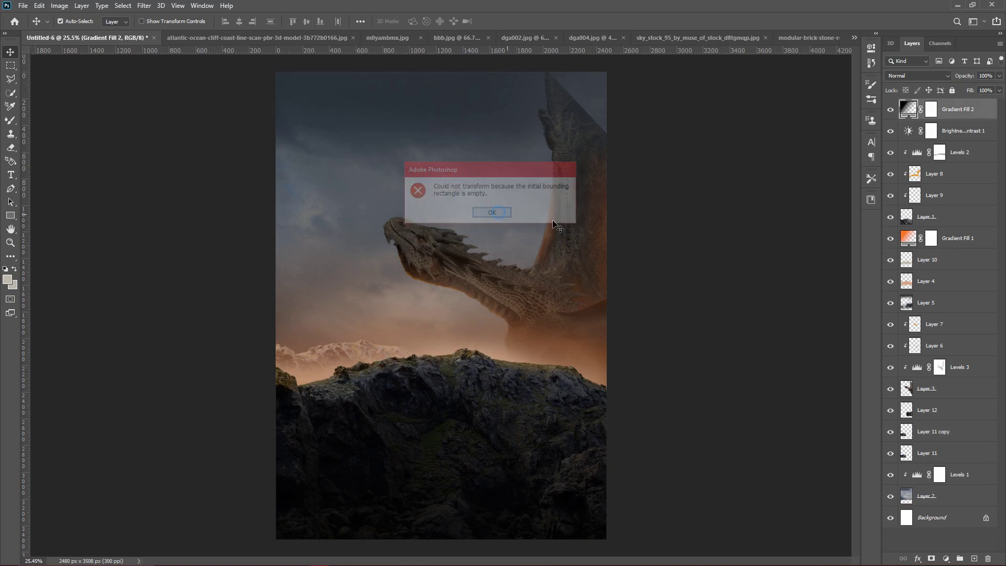
{"action": "key", "text": "ctrl+t"}
{"action": "left_click_drag", "start_coordinate": [535, 367], "coordinate": [460, 345]}
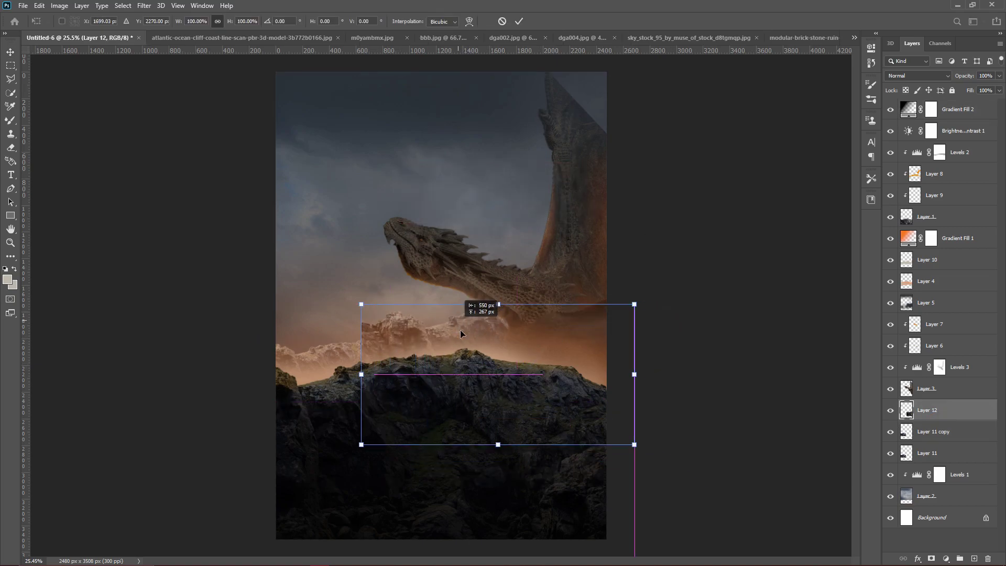
{"action": "key", "text": "ctrl+minus"}
{"action": "key", "text": "ctrl+minus"}
{"action": "key", "text": "ctrl+plus"}
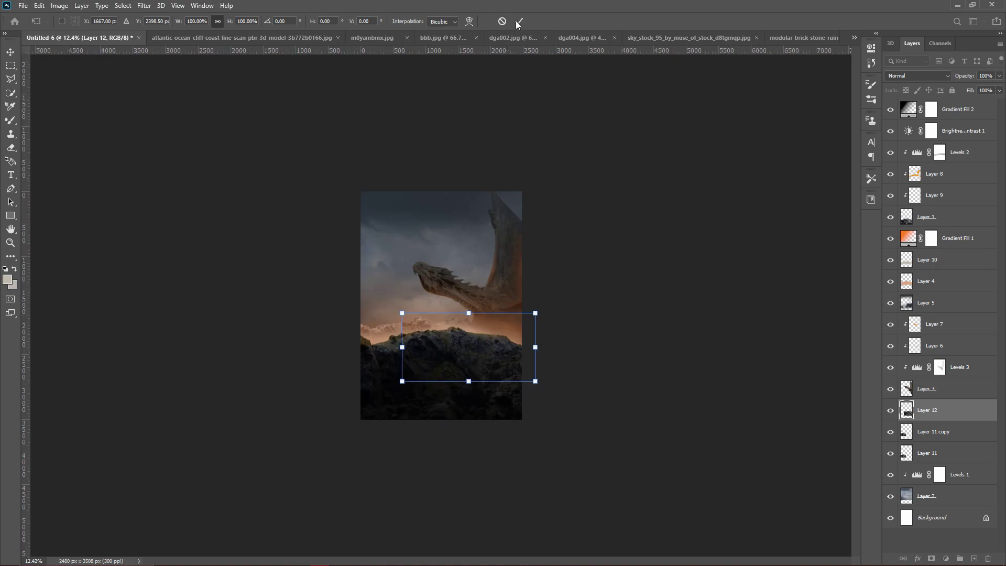
{"action": "key", "text": "Return"}
Step: Duplicate Layer 12, shift the original onto the horizon, and move it below Layer 11
{"action": "key", "text": "ctrl+j"}
{"action": "left_click", "coordinate": [416, 348]}
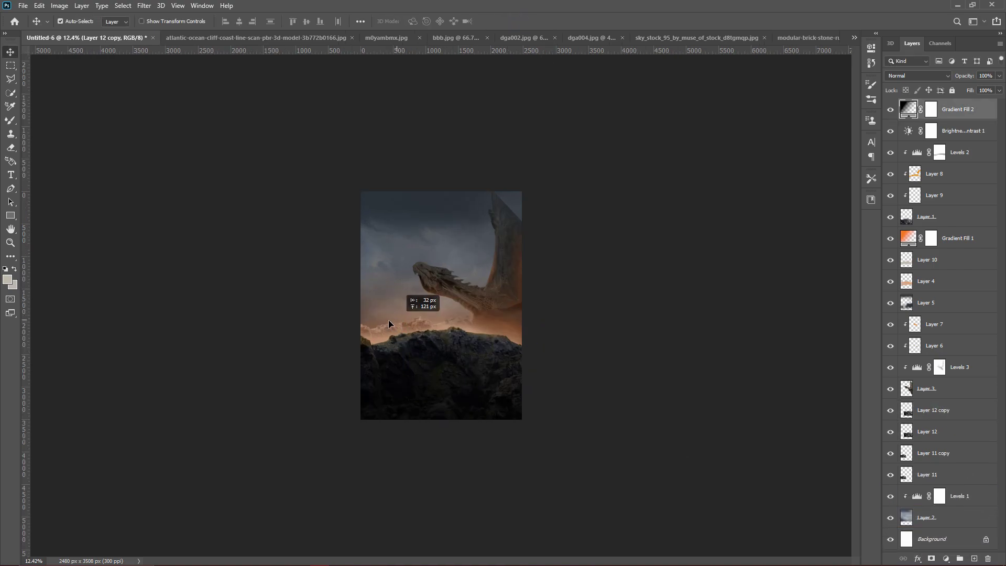
{"action": "left_click", "coordinate": [920, 432]}
{"action": "key", "text": "ctrl+t"}
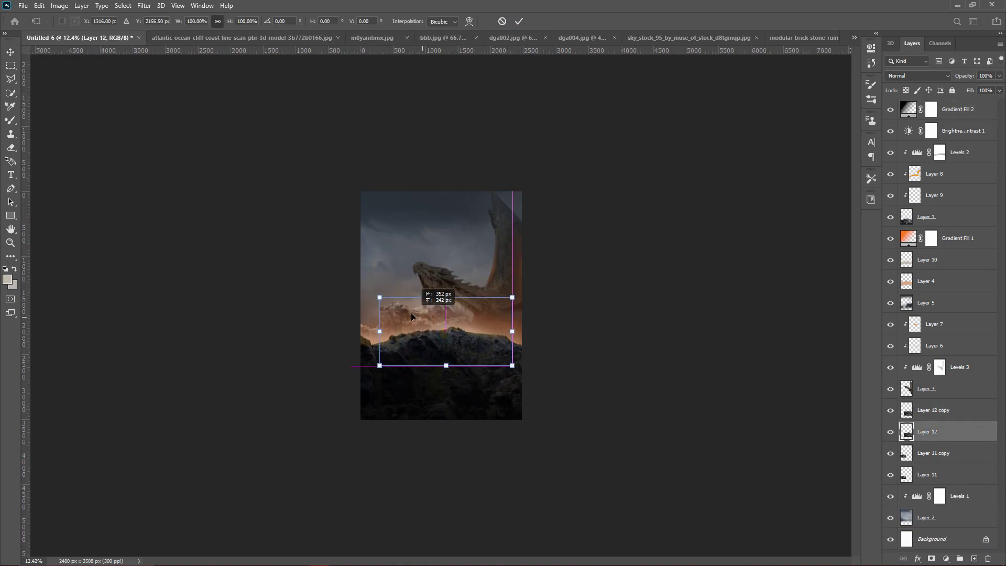
{"action": "left_click_drag", "start_coordinate": [503, 418], "coordinate": [493, 404]}
{"action": "key", "text": "Return"}
{"action": "left_click_drag", "start_coordinate": [937, 442], "coordinate": [930, 485]}
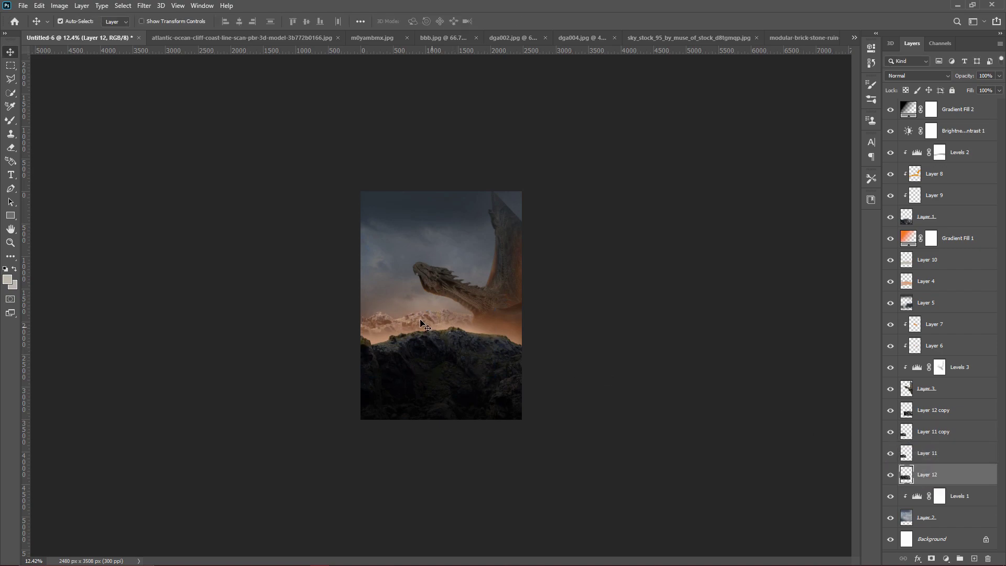
{"action": "left_click", "coordinate": [420, 319]}
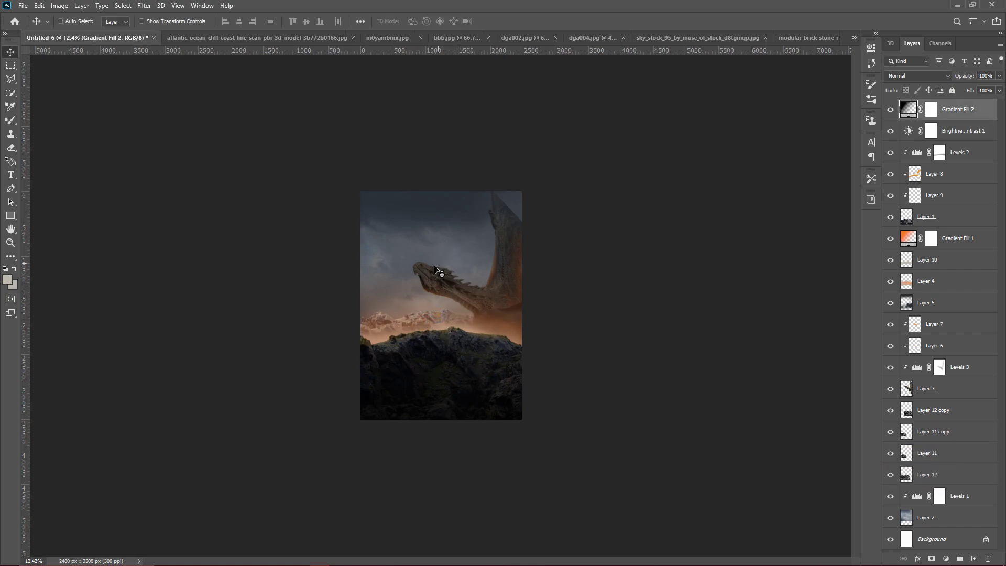
{"action": "key", "text": "ctrl+t"}
{"action": "key", "text": "Return"}
Step: Nudge the Layer 11 copy mountains slightly left and up
{"action": "scroll", "coordinate": [475, 303], "scroll_direction": "up", "scroll_amount": 2}
{"action": "scroll", "coordinate": [486, 303], "scroll_direction": "up", "scroll_amount": 2}
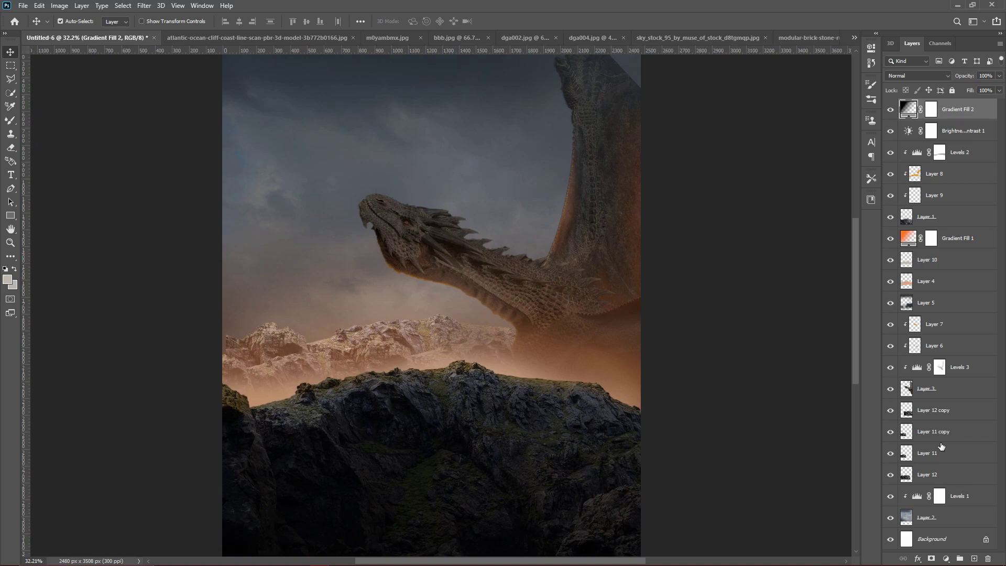
{"action": "left_click", "coordinate": [941, 438]}
{"action": "key", "text": "ctrl+t"}
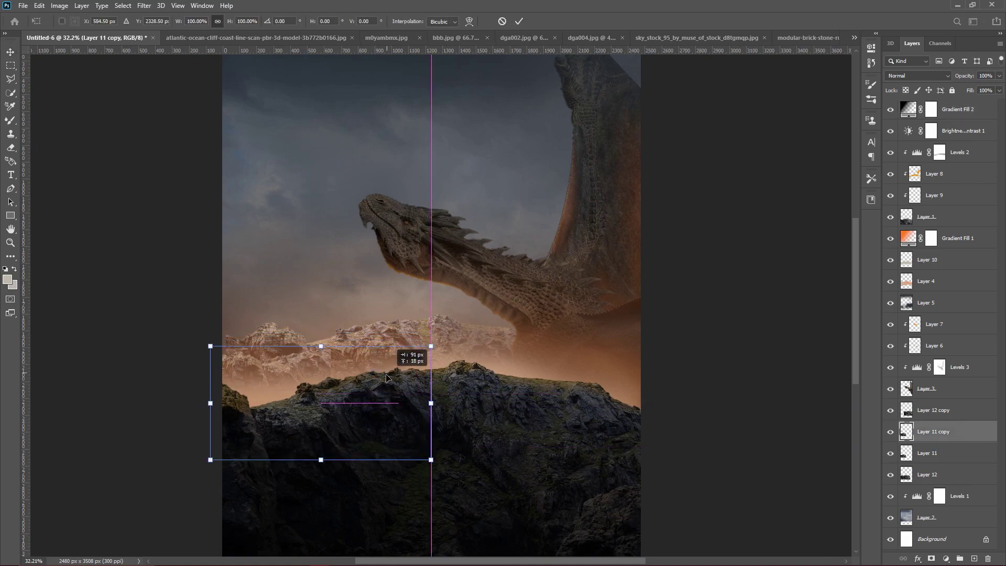
{"action": "left_click_drag", "start_coordinate": [379, 376], "coordinate": [356, 373]}
{"action": "left_click", "coordinate": [519, 21]}
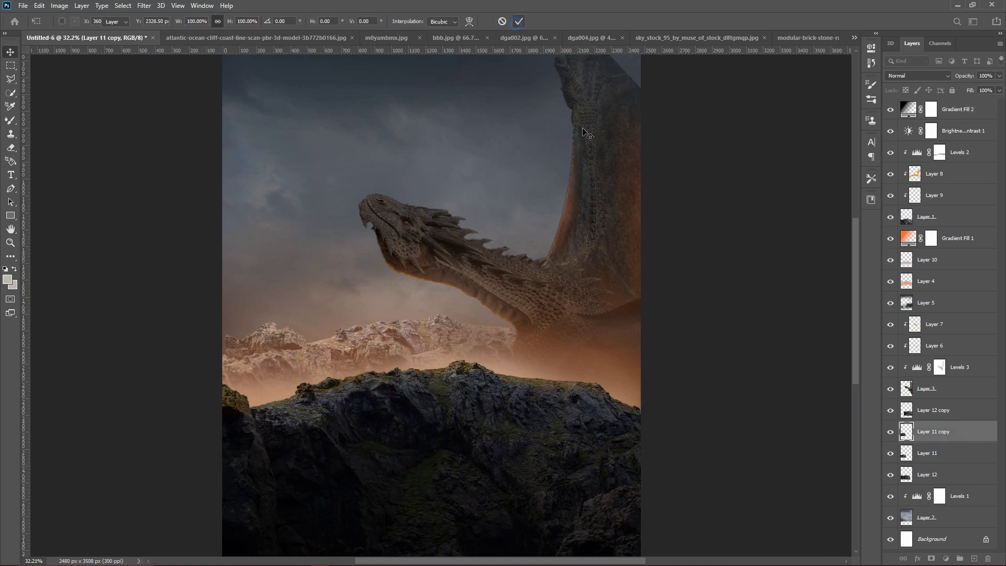
Step: Compare mountain layers by toggling visibility, leaving Layer 12 copy hidden and Layer 3 on
{"action": "left_click", "coordinate": [891, 411]}
{"action": "left_click", "coordinate": [891, 410]}
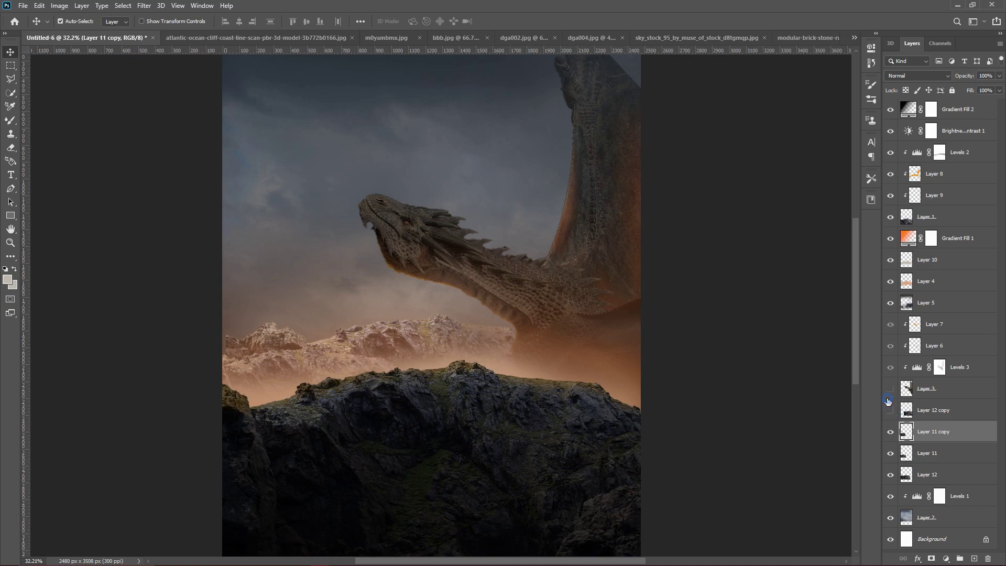
{"action": "left_click", "coordinate": [891, 389]}
{"action": "left_click", "coordinate": [891, 477]}
Step: Move the Layer 12 mountains right and down, then add a layer mask to Layer 12
{"action": "key", "text": "ctrl+t"}
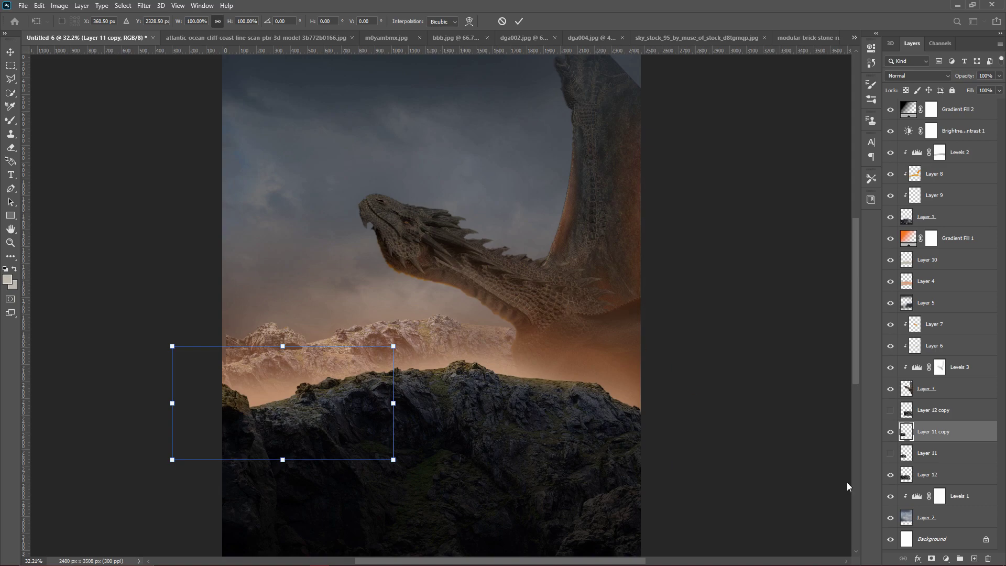
{"action": "left_click", "coordinate": [913, 475]}
{"action": "key", "text": "ctrl+t"}
{"action": "mouse_move", "coordinate": [469, 354]}
{"action": "left_mouse_down"}
{"action": "mouse_move", "coordinate": [538, 374]}
{"action": "mouse_move", "coordinate": [530, 381]}
{"action": "left_mouse_up"}
{"action": "left_click", "coordinate": [519, 21]}
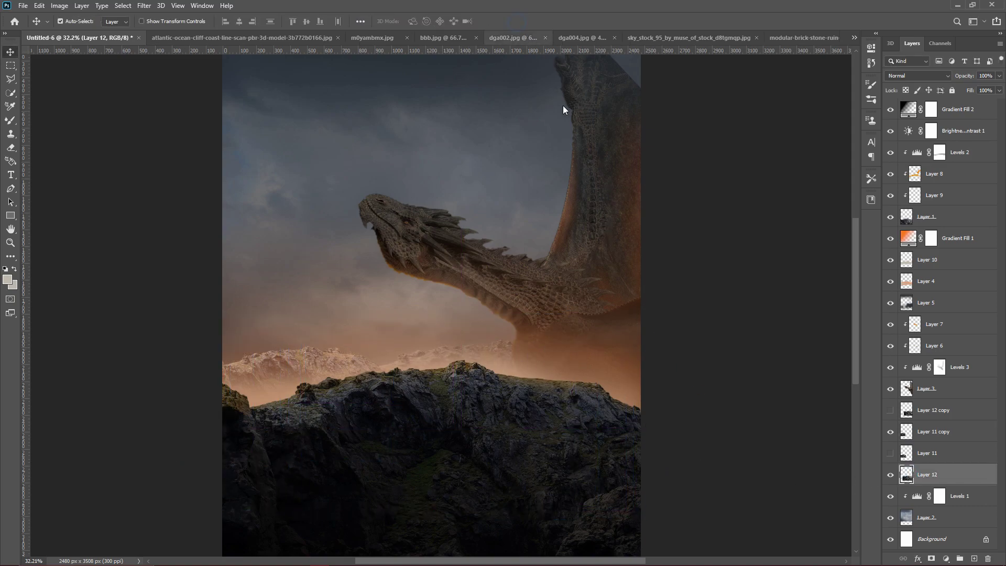
{"action": "scroll", "coordinate": [598, 294], "scroll_direction": "down", "scroll_amount": 3}
{"action": "scroll", "coordinate": [580, 308], "scroll_direction": "up", "scroll_amount": 2}
{"action": "scroll", "coordinate": [579, 308], "scroll_direction": "up", "scroll_amount": 3}
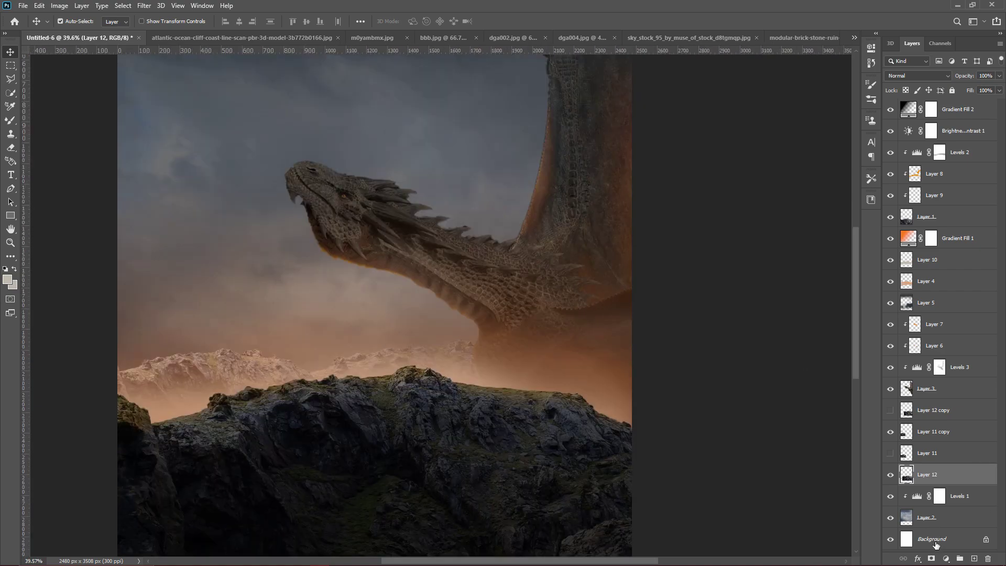
{"action": "left_click", "coordinate": [931, 559]}
Step: Add a first Levels adjustment and drag down its white output slightly
{"action": "left_click", "coordinate": [945, 559]}
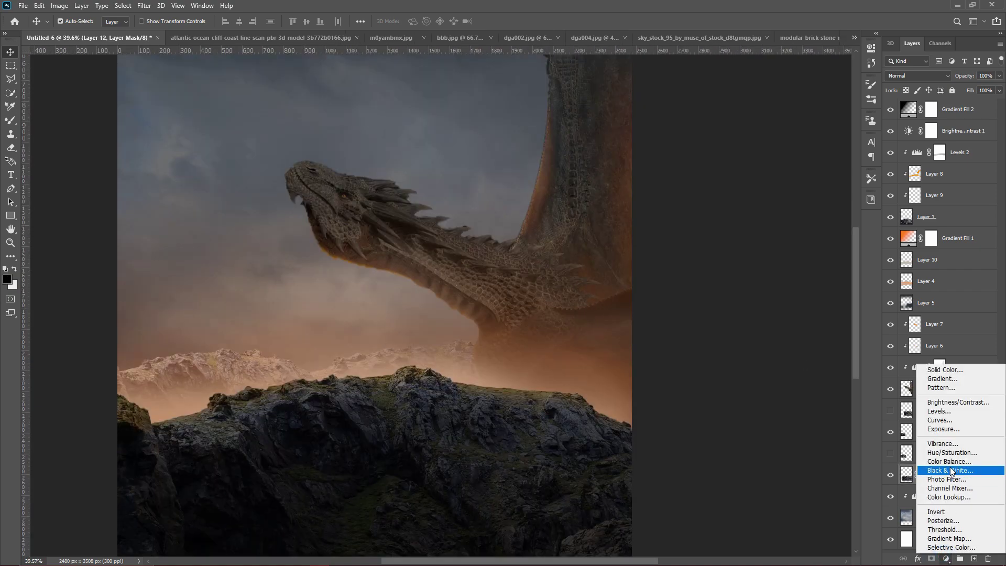
{"action": "left_click", "coordinate": [941, 414]}
{"action": "left_click_drag", "start_coordinate": [811, 183], "coordinate": [802, 183]}
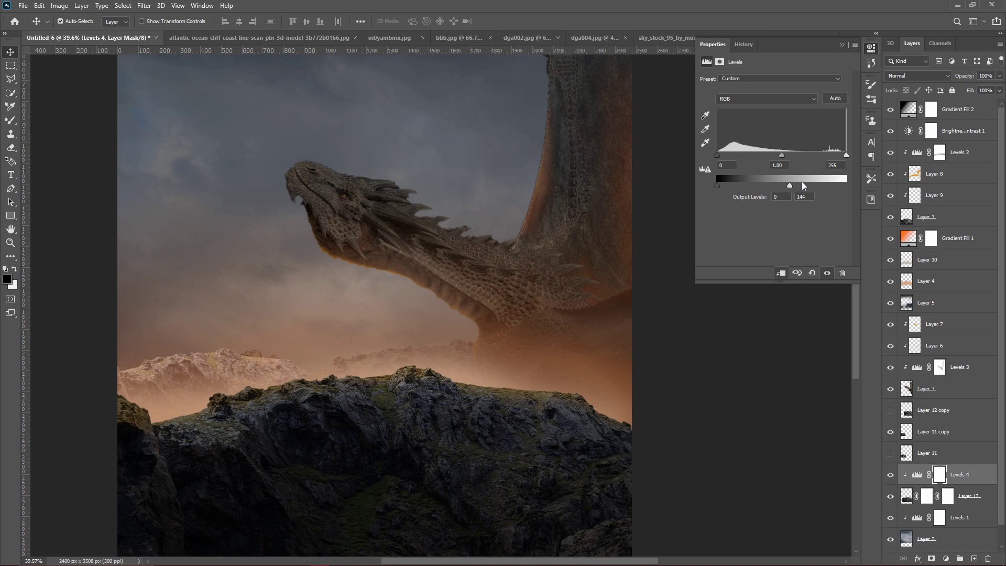
{"action": "left_click", "coordinate": [842, 46]}
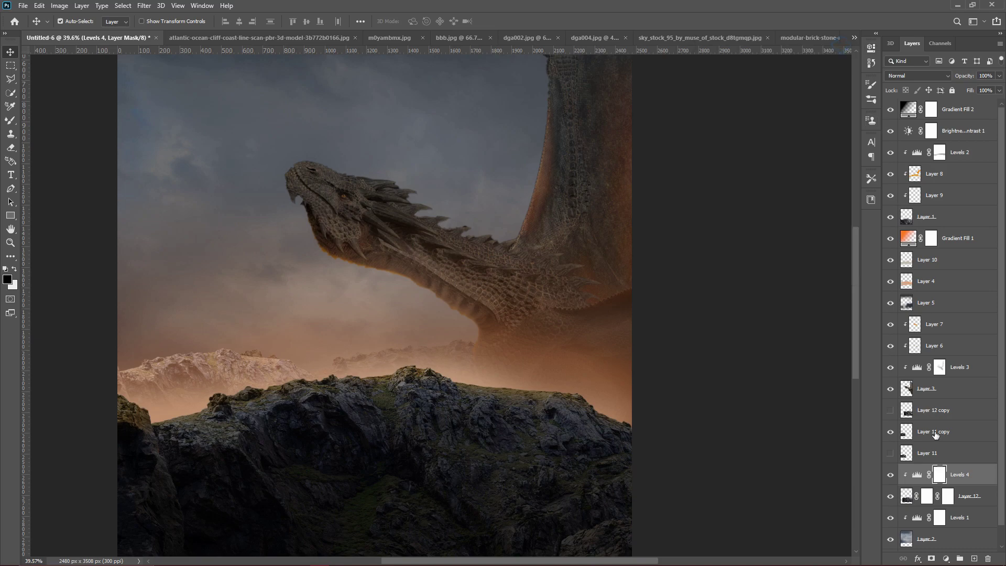
Step: Try a Curves adjustment clipped to Layer 11 copy, then delete it
{"action": "left_click", "coordinate": [936, 433]}
{"action": "left_click", "coordinate": [946, 558]}
{"action": "left_click", "coordinate": [946, 422]}
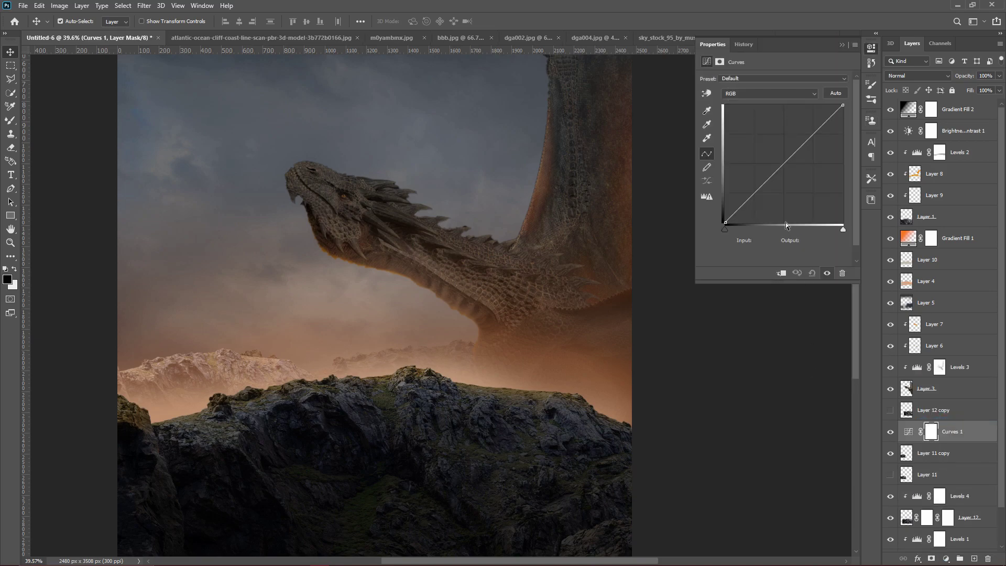
{"action": "key", "text": "ctrl+alt+g"}
{"action": "left_click", "coordinate": [842, 45]}
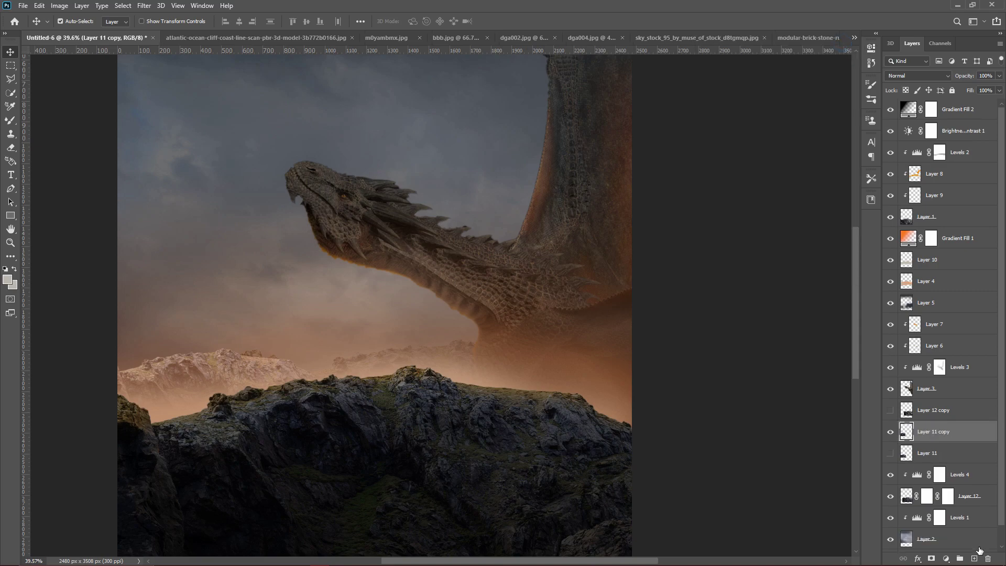
{"action": "left_click", "coordinate": [989, 559]}
Step: Add Levels 5 clipped to Layer 11 copy, lowering output white to 115
{"action": "left_click", "coordinate": [946, 559]}
{"action": "left_click", "coordinate": [947, 411]}
{"action": "left_click", "coordinate": [781, 273]}
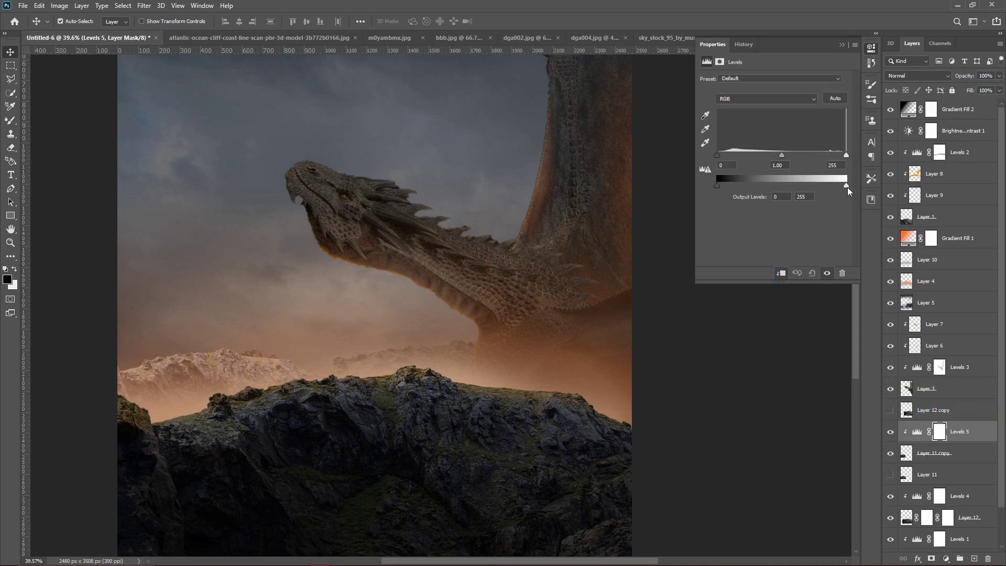
{"action": "left_click_drag", "start_coordinate": [847, 185], "coordinate": [794, 186]}
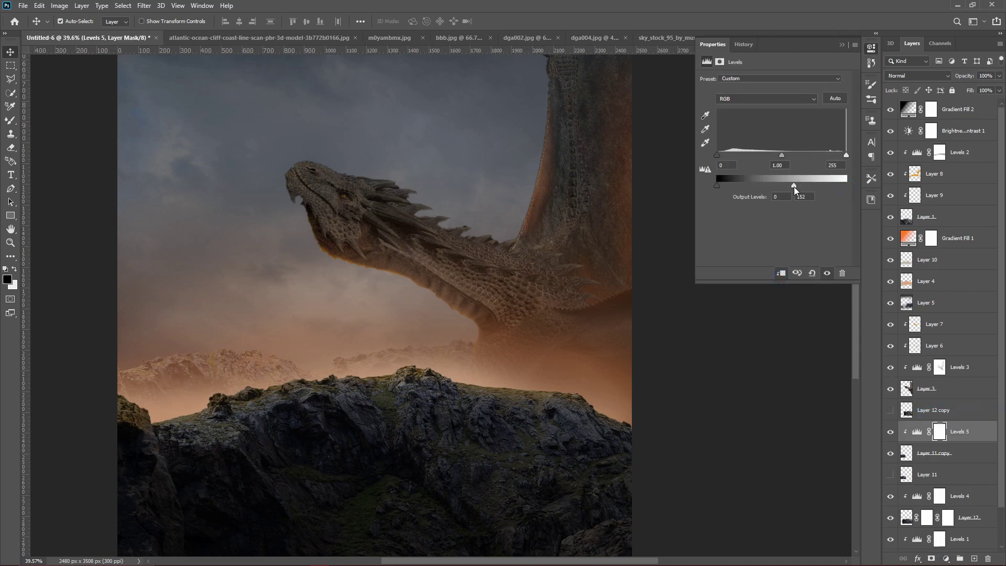
{"action": "left_click", "coordinate": [842, 46]}
{"action": "scroll", "coordinate": [492, 340], "scroll_direction": "down", "scroll_amount": 2}
{"action": "scroll", "coordinate": [487, 387], "scroll_direction": "down", "scroll_amount": 2}
{"action": "scroll", "coordinate": [512, 391], "scroll_direction": "up", "scroll_amount": 4}
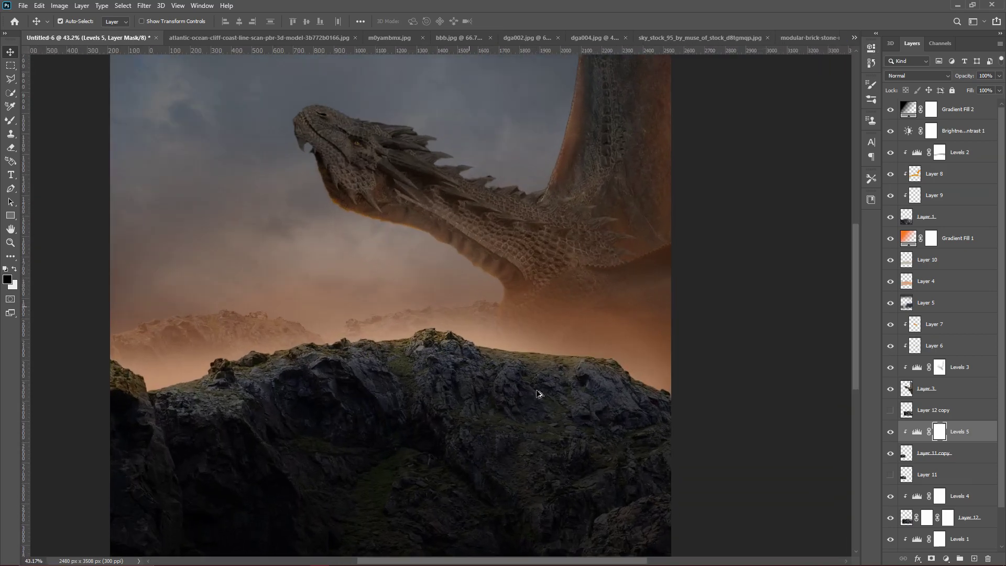
{"action": "scroll", "coordinate": [539, 394], "scroll_direction": "down", "scroll_amount": 1}
Step: Clip a Color Balance to Layer 1 with midtones Cyan–Red +38, Magenta–Green -6, Yellow–Blue -54
{"action": "left_click", "coordinate": [911, 229]}
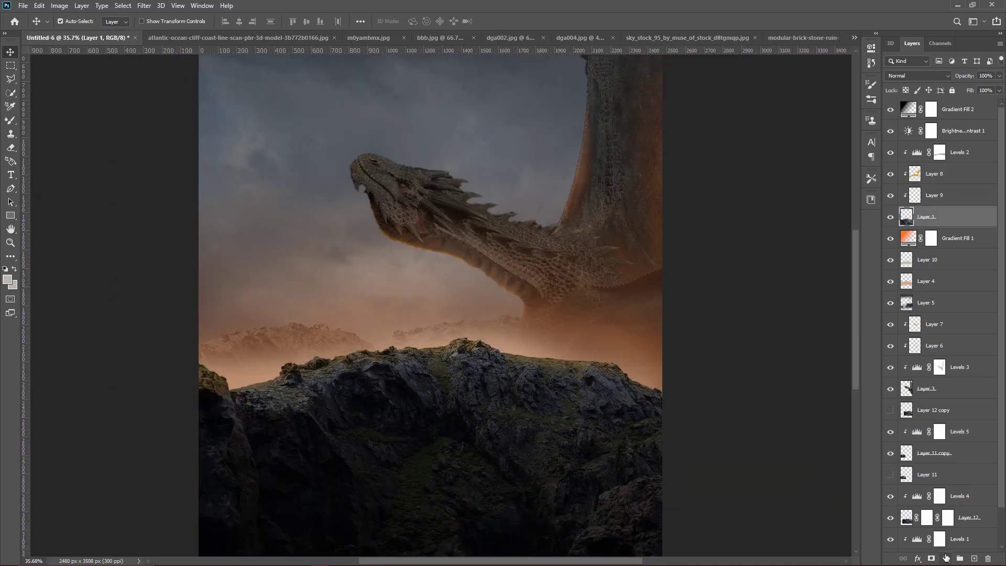
{"action": "left_click", "coordinate": [946, 558]}
{"action": "left_click", "coordinate": [952, 472]}
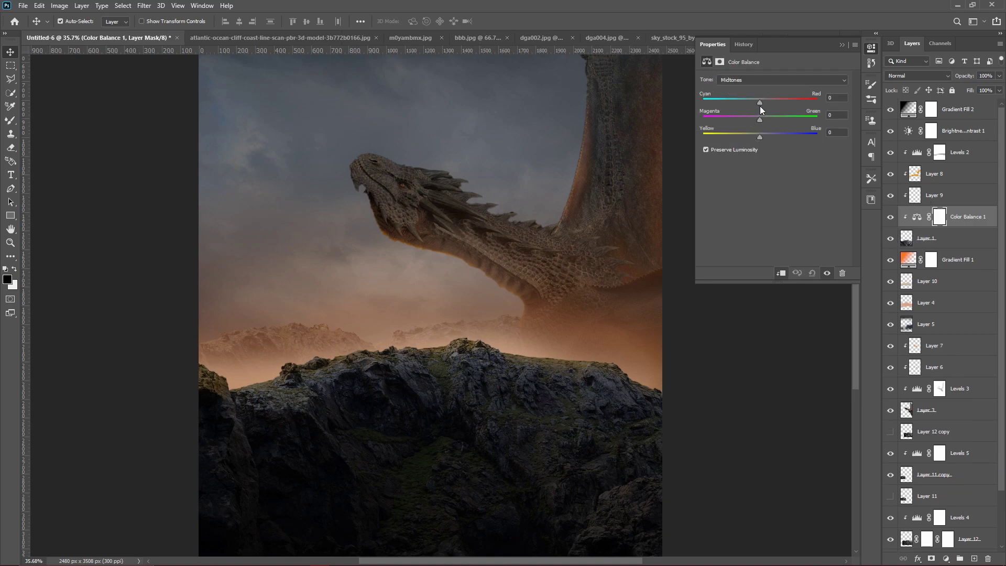
{"action": "left_click_drag", "start_coordinate": [764, 101], "coordinate": [784, 103]}
{"action": "left_click_drag", "start_coordinate": [733, 149], "coordinate": [768, 121]}
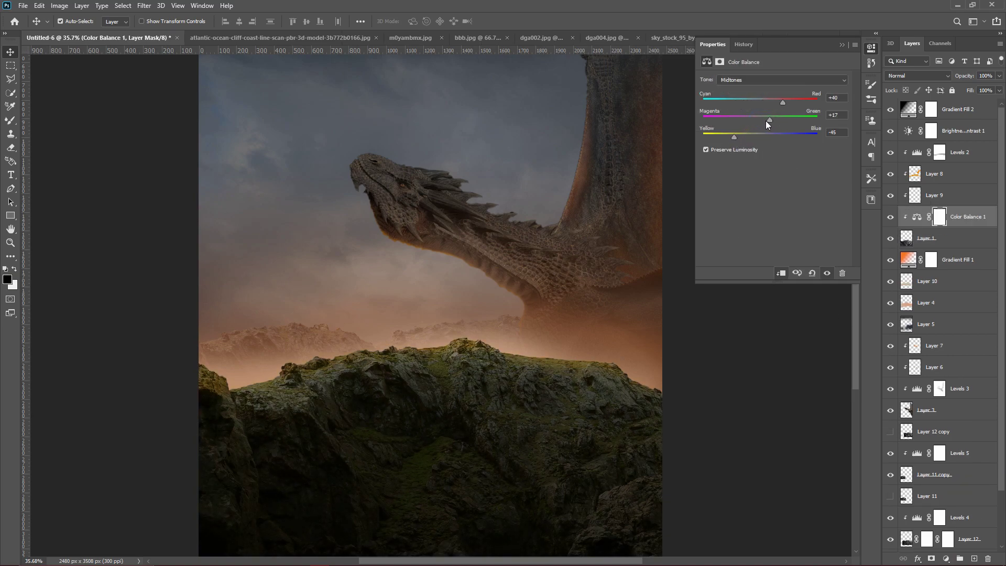
{"action": "left_click", "coordinate": [728, 137]}
{"action": "scroll", "coordinate": [544, 385], "scroll_direction": "down", "scroll_amount": 3}
{"action": "scroll", "coordinate": [575, 403], "scroll_direction": "up", "scroll_amount": 2}
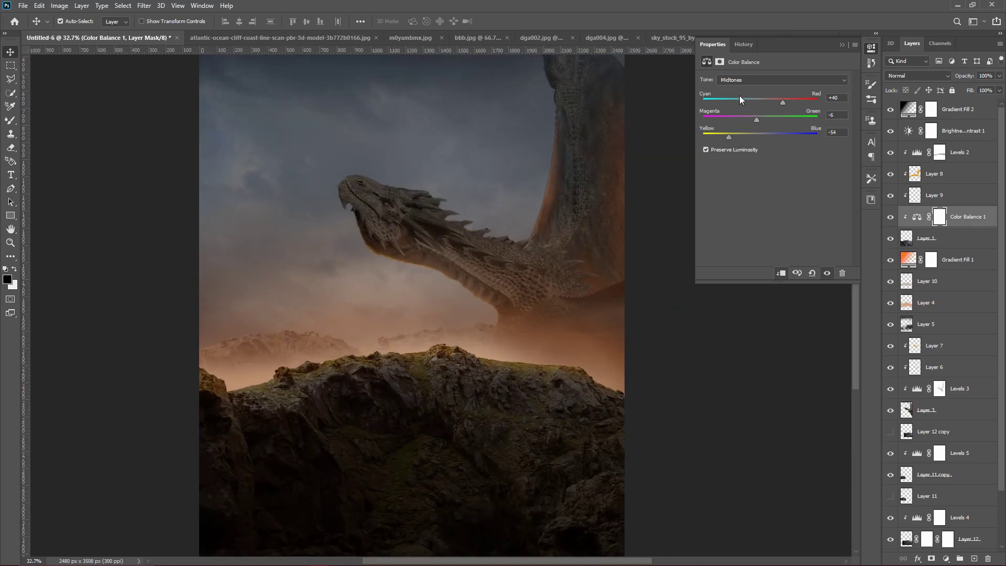
{"action": "left_click", "coordinate": [839, 46]}
{"action": "scroll", "coordinate": [606, 292], "scroll_direction": "down", "scroll_amount": 2}
{"action": "scroll", "coordinate": [546, 360], "scroll_direction": "down", "scroll_amount": 1}
{"action": "scroll", "coordinate": [601, 357], "scroll_direction": "up", "scroll_amount": 3}
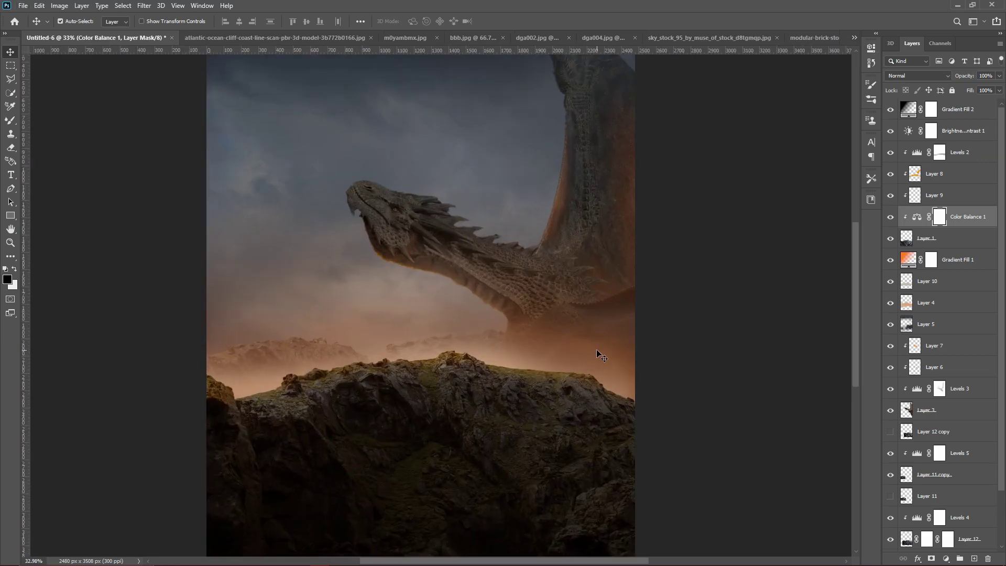
{"action": "scroll", "coordinate": [601, 357], "scroll_direction": "down", "scroll_amount": 2}
Step: Add a Color Lookup adjustment using Crisp_Warm.look on the cliff
{"action": "left_click", "coordinate": [947, 559]}
{"action": "left_click", "coordinate": [871, 100]}
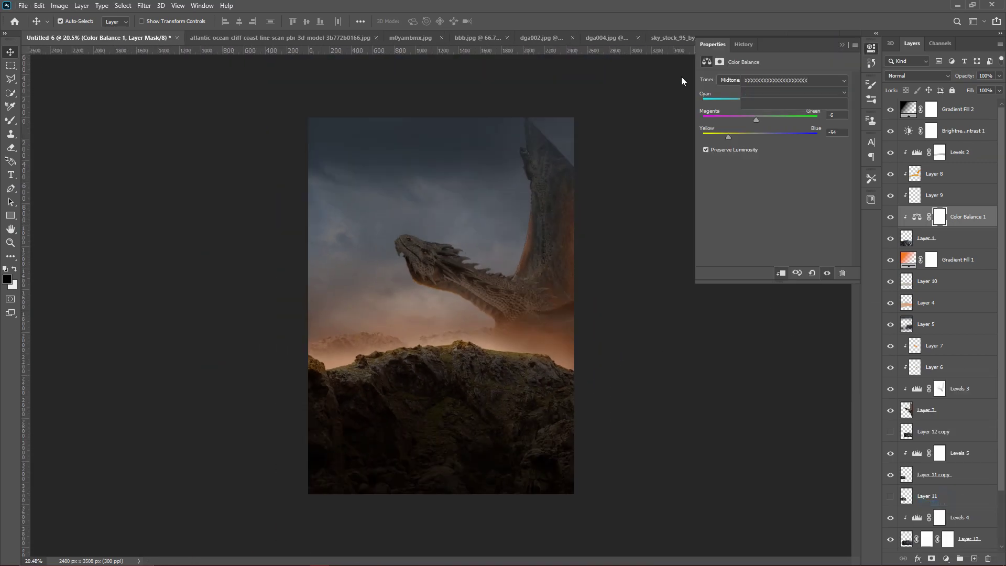
{"action": "left_click", "coordinate": [794, 81]}
{"action": "left_click", "coordinate": [777, 123]}
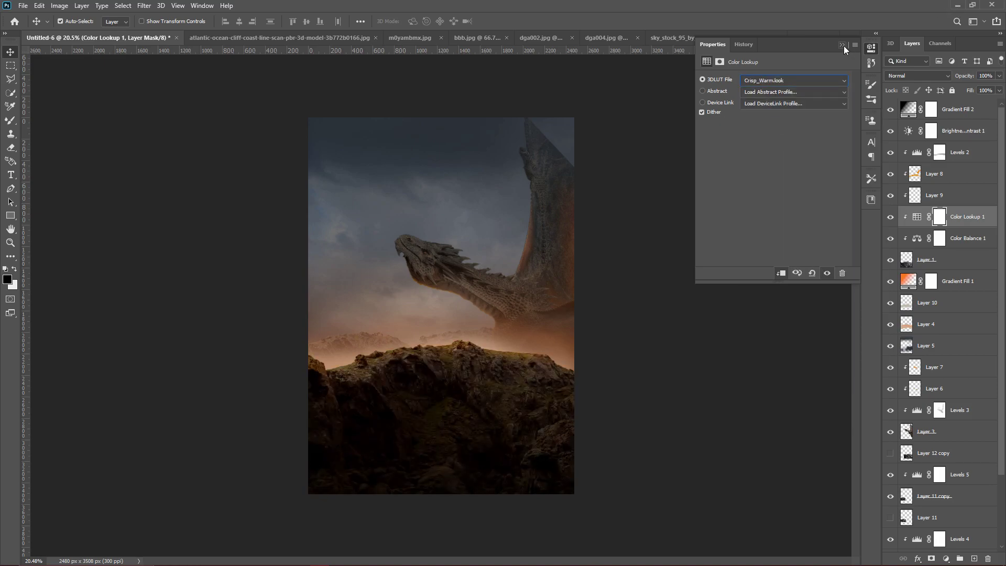
Step: Replace the trial lookup with a top-level Color Lookup using Fuji ETERNA 250D Kodak 2395
{"action": "left_click", "coordinate": [843, 46]}
{"action": "key", "text": "Delete"}
{"action": "left_click", "coordinate": [956, 114]}
{"action": "left_click", "coordinate": [946, 559]}
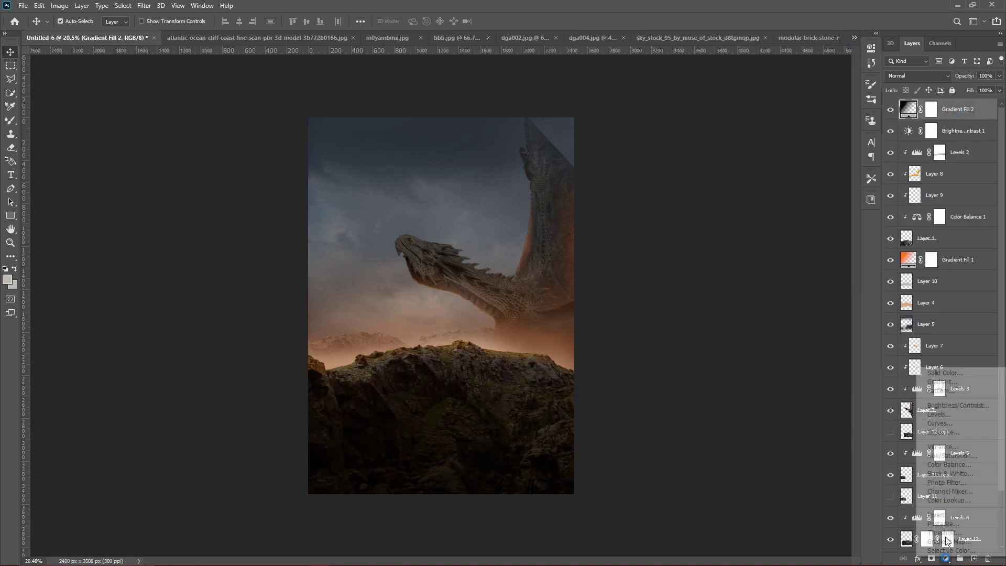
{"action": "left_click", "coordinate": [871, 47]}
{"action": "left_click", "coordinate": [794, 80]}
{"action": "left_click", "coordinate": [769, 131]}
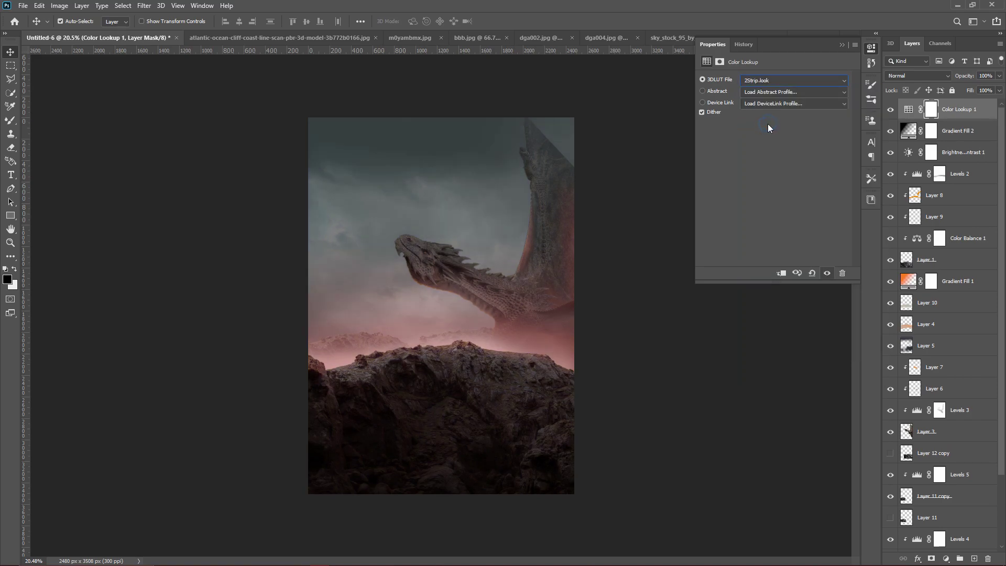
{"action": "key", "text": "Down"}
{"action": "key", "text": "Down"}
{"action": "key", "text": "Down"}
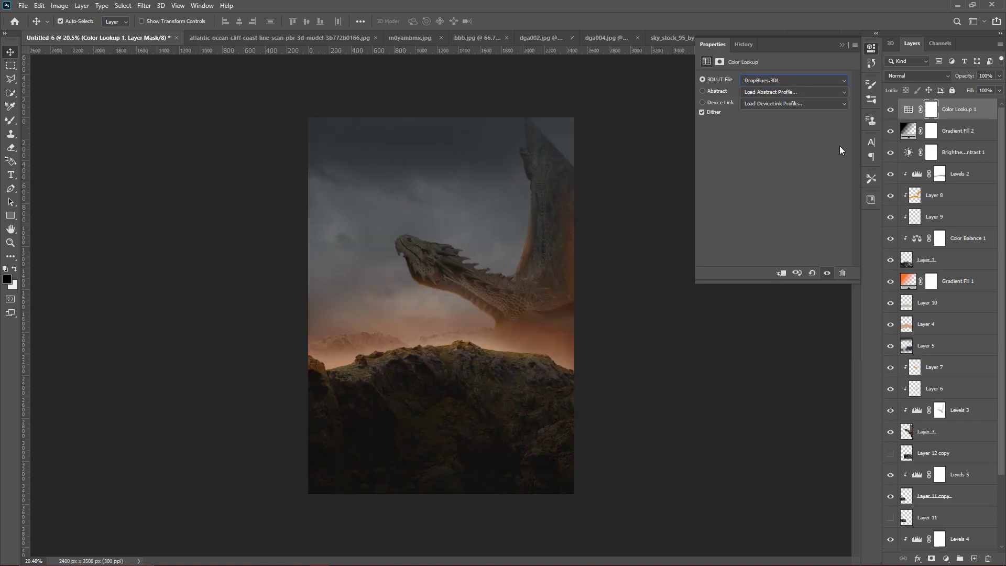
{"action": "key", "text": "Down"}
{"action": "key", "text": "Down"}
{"action": "key", "text": "Down"}
{"action": "key", "text": "Down"}
{"action": "key", "text": "Down"}
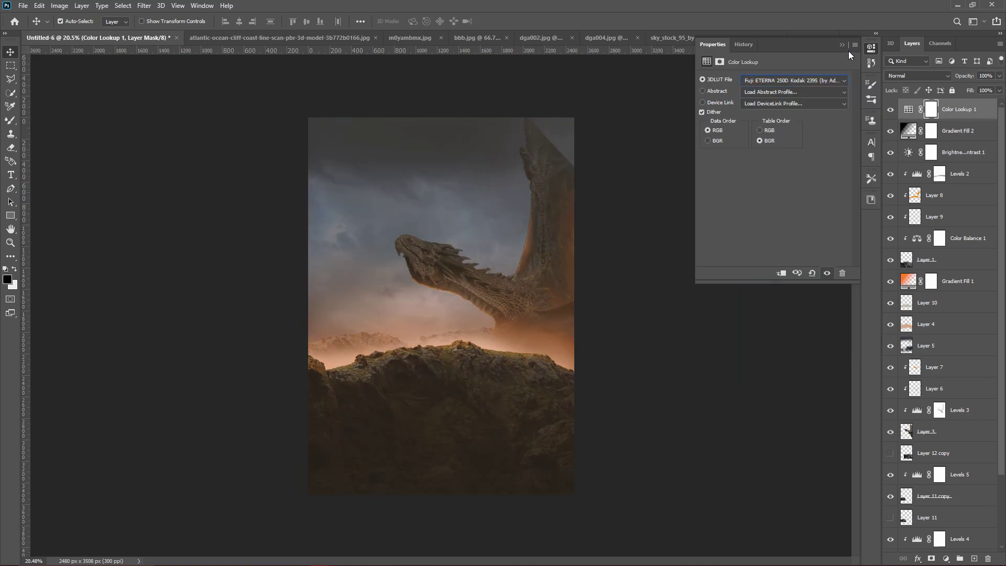
Step: Set the Color Lookup 1 layer's opacity to 17%
{"action": "left_click", "coordinate": [871, 118]}
{"action": "key", "text": "1"}
{"action": "key", "text": "7"}
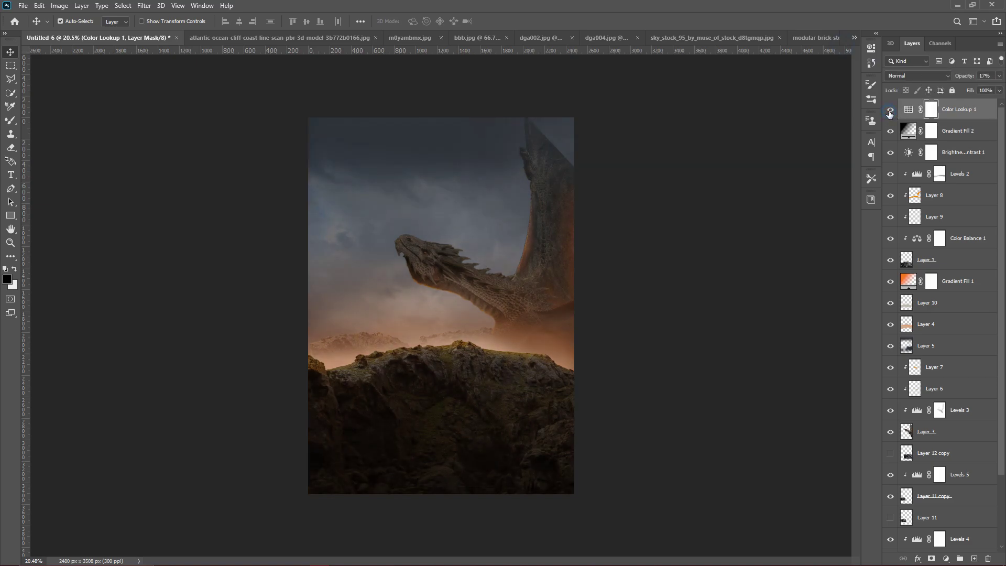
{"action": "scroll", "coordinate": [566, 353], "scroll_direction": "up", "scroll_amount": 2}
Step: Add a second Color Lookup layer with a film LUT from the 3DLUT list
{"action": "left_click", "coordinate": [948, 557]}
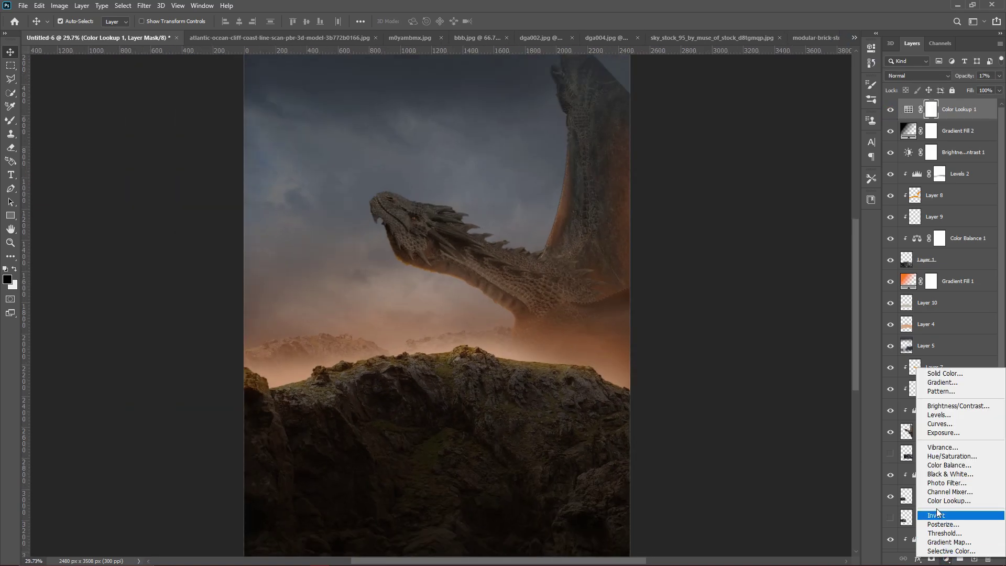
{"action": "left_click", "coordinate": [936, 511]}
{"action": "left_click", "coordinate": [766, 81]}
{"action": "left_click", "coordinate": [786, 231]}
{"action": "key", "text": "Down"}
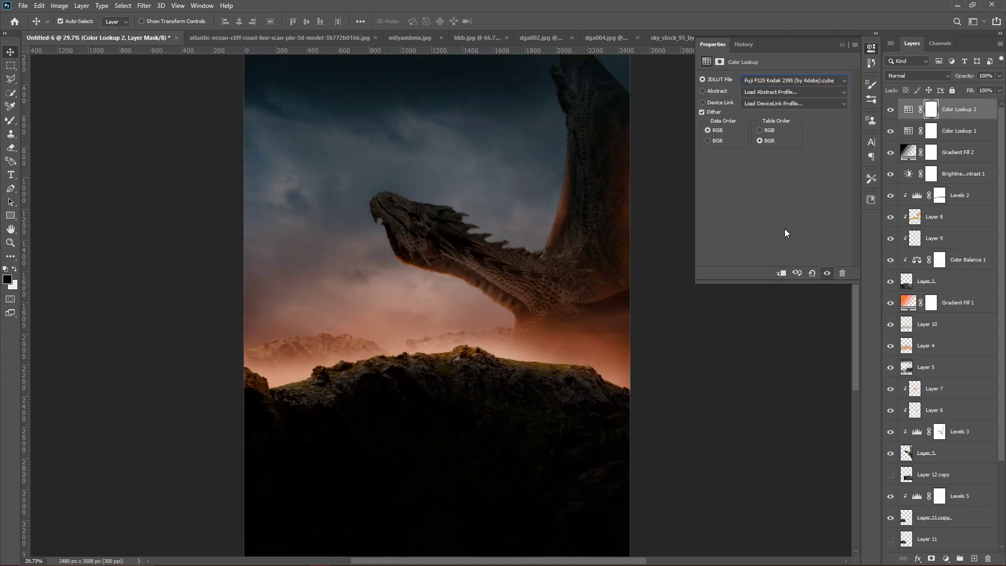
{"action": "key", "text": "Down"}
{"action": "key", "text": "Down"}
{"action": "key", "text": "Down"}
{"action": "key", "text": "Down"}
{"action": "key", "text": "Down"}
{"action": "key", "text": "Down"}
{"action": "key", "text": "Down"}
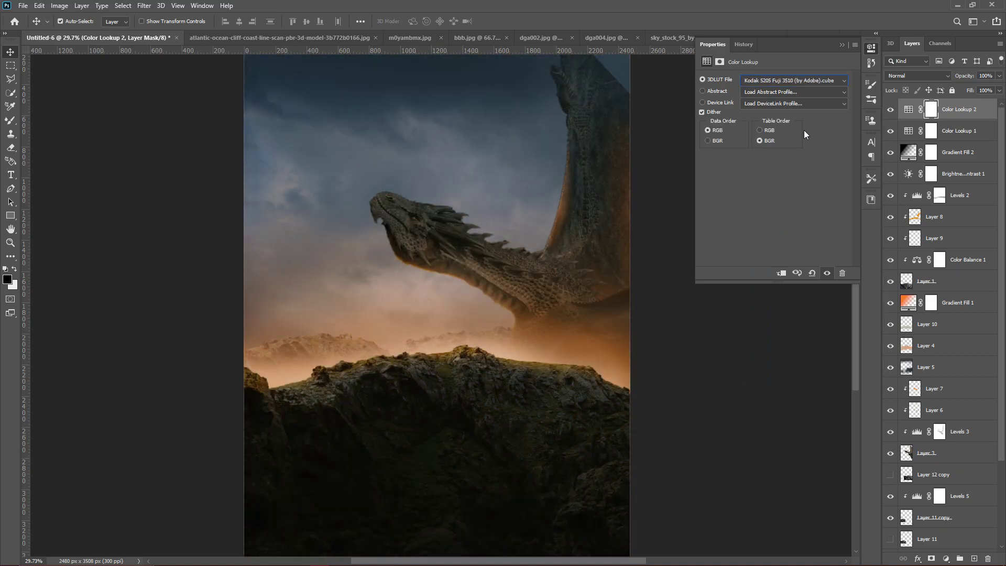
{"action": "key", "text": "Down"}
{"action": "key", "text": "Down"}
{"action": "key", "text": "Down"}
Step: Set the Color Lookup 2 layer's opacity to 10%
{"action": "left_click", "coordinate": [842, 45]}
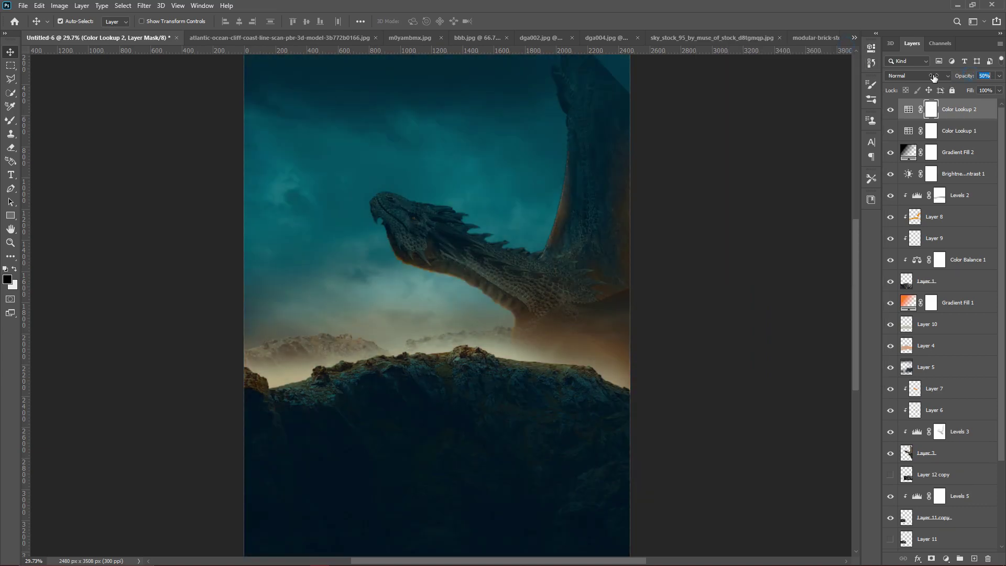
{"action": "type", "text": "10"}
{"action": "key", "text": "Return"}
{"action": "scroll", "coordinate": [604, 234], "scroll_direction": "down", "scroll_amount": 3}
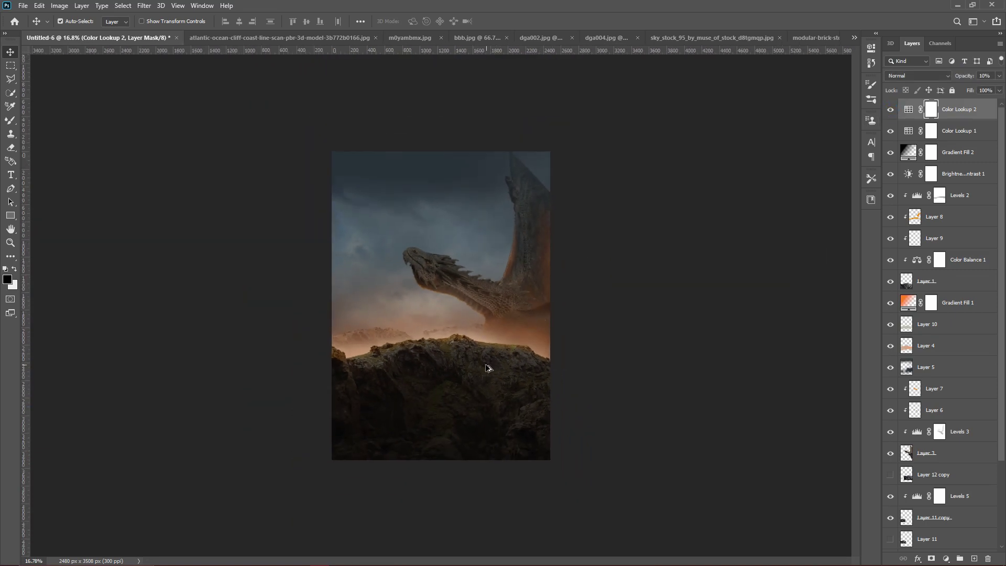
{"action": "scroll", "coordinate": [488, 368], "scroll_direction": "up", "scroll_amount": 4}
{"action": "left_click", "coordinate": [958, 219], "text": "shift"}
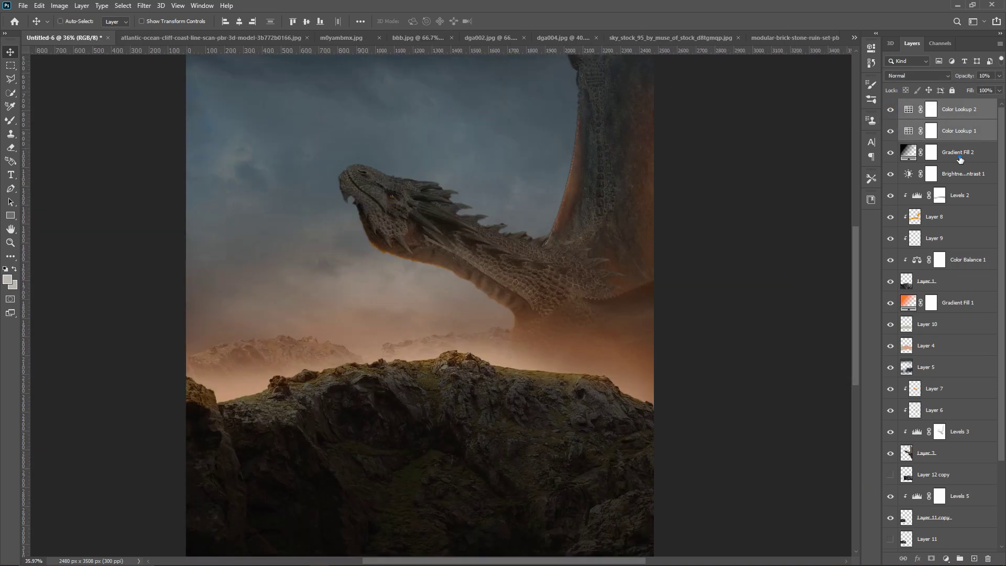
{"action": "left_click_drag", "start_coordinate": [958, 241], "coordinate": [957, 328]}
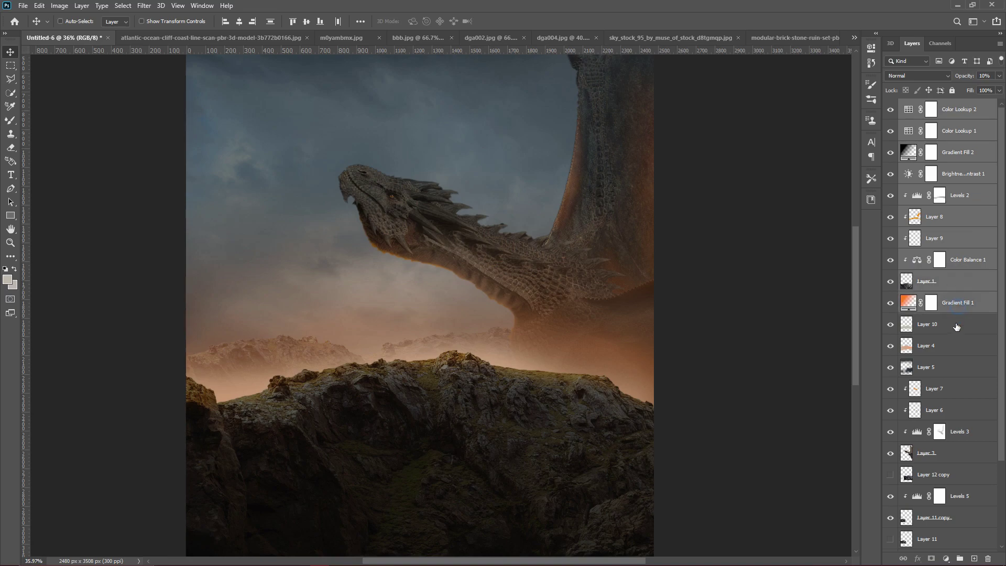
{"action": "left_click", "coordinate": [956, 370]}
{"action": "left_click", "coordinate": [946, 559]}
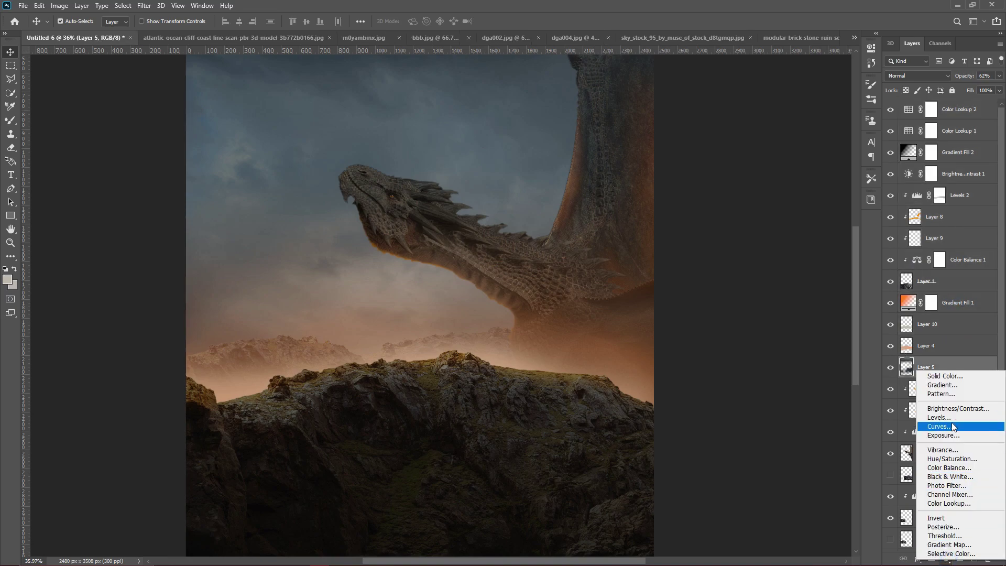
{"action": "left_click", "coordinate": [955, 108]}
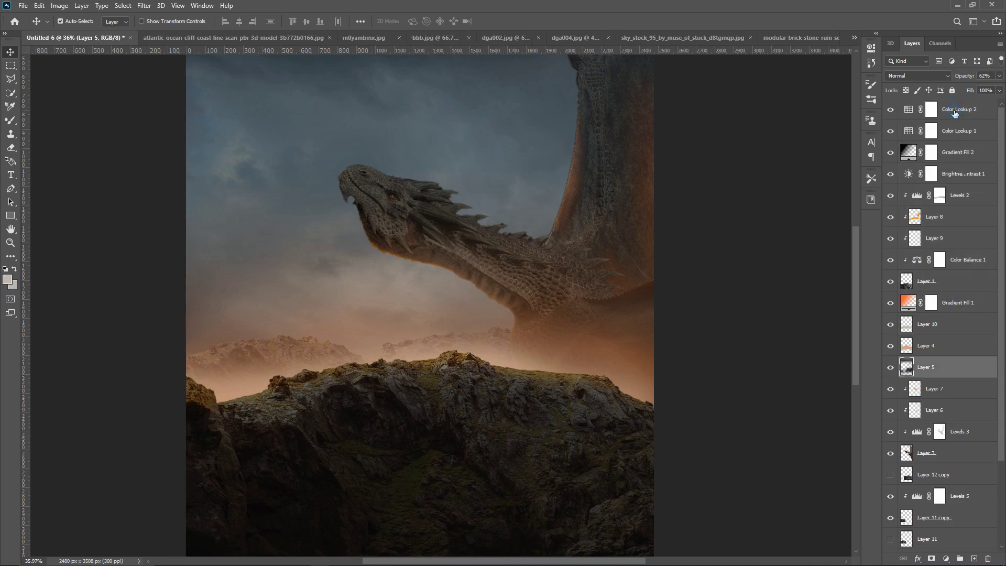
{"action": "left_click", "coordinate": [955, 110]}
{"action": "left_click", "coordinate": [946, 558]}
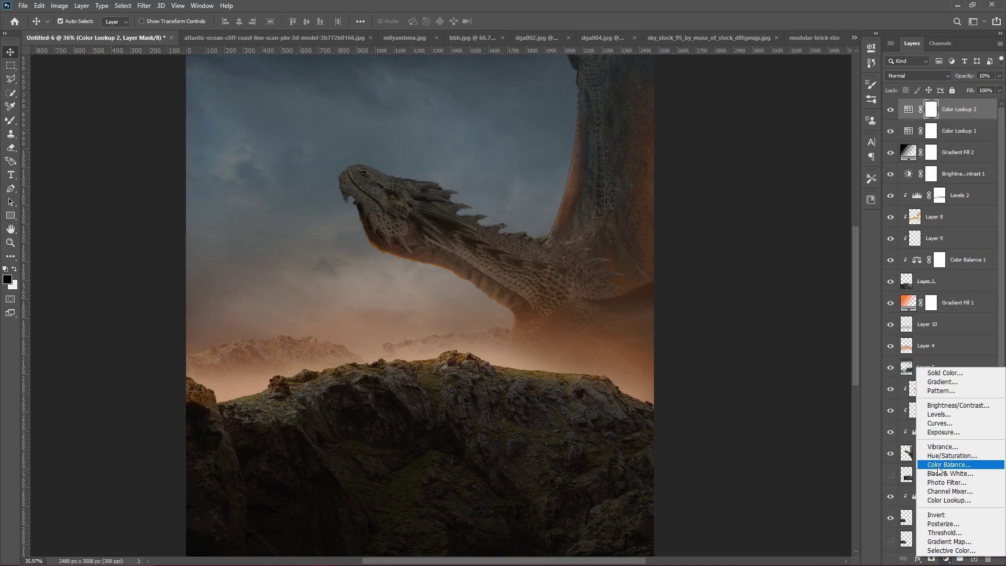